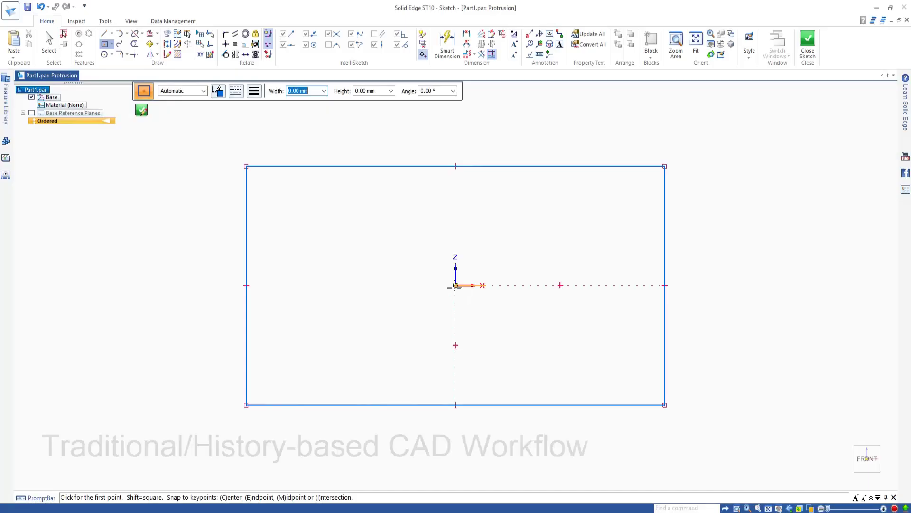
# Step: Draw the inner rectangle, trim it into a U profile, and extrude it into a solid
pyautogui.click(455, 206)
pyautogui.click(615, 84)
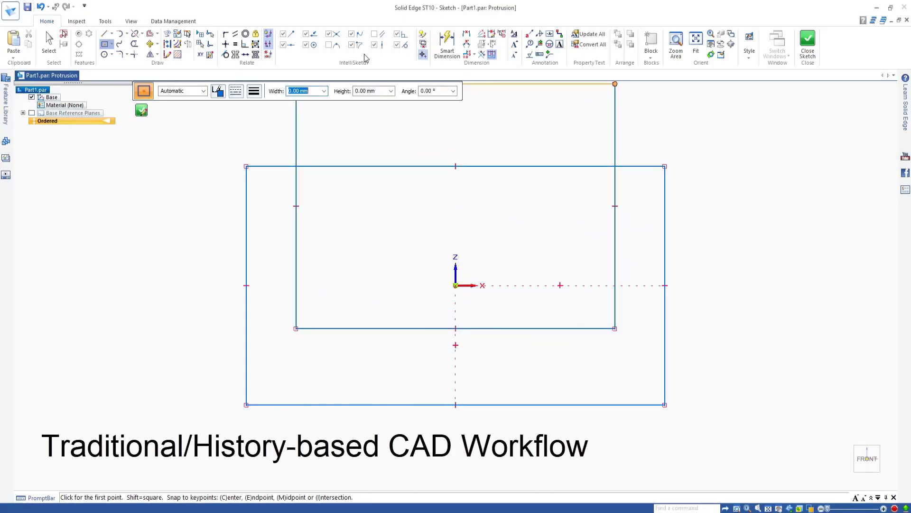
pyautogui.click(135, 44)
pyautogui.hotkey('ctrl', 'shift', 'f')
pyautogui.moveTo(236, 113)
pyautogui.mouseDown()
pyautogui.moveTo(597, 100)
pyautogui.moveTo(332, 186)
pyautogui.mouseUp()
pyautogui.click(808, 43)
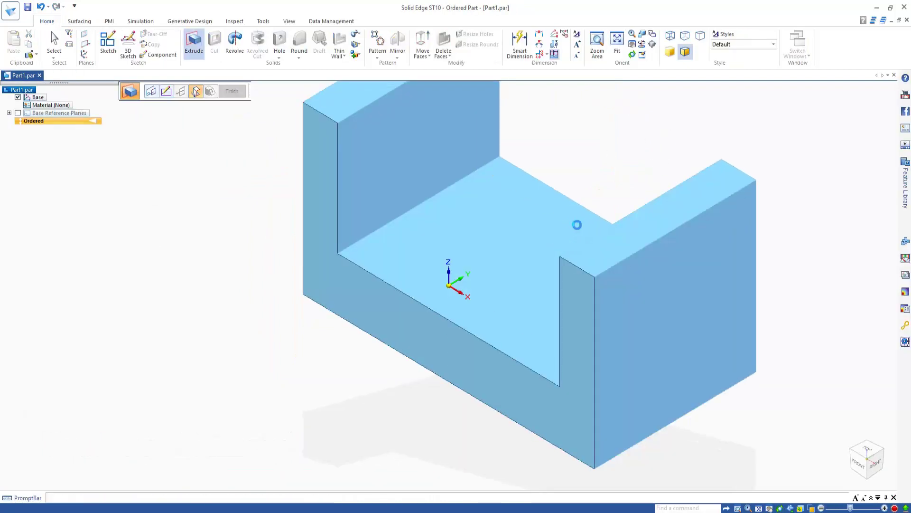
pyautogui.click(578, 224)
pyautogui.press('Escape')
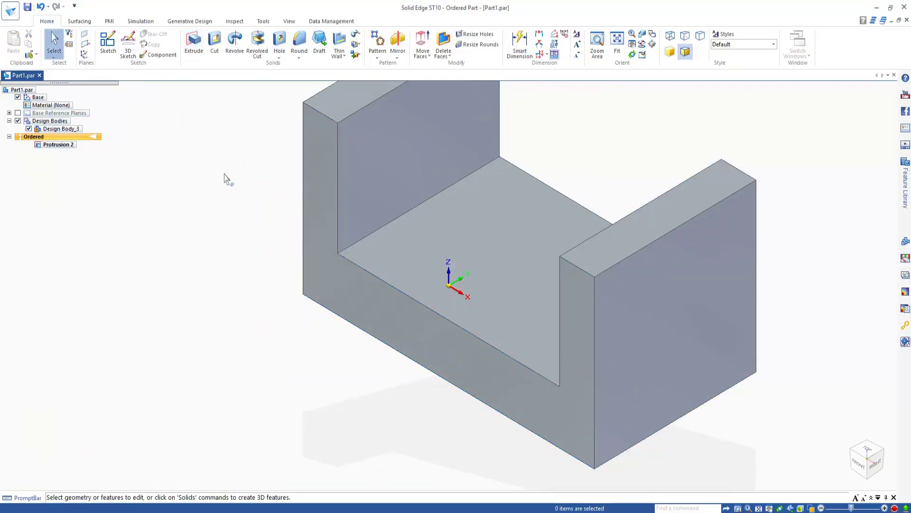
# Step: Round the inner floor-to-wall edges with a 65 mm radius
pyautogui.click(299, 43)
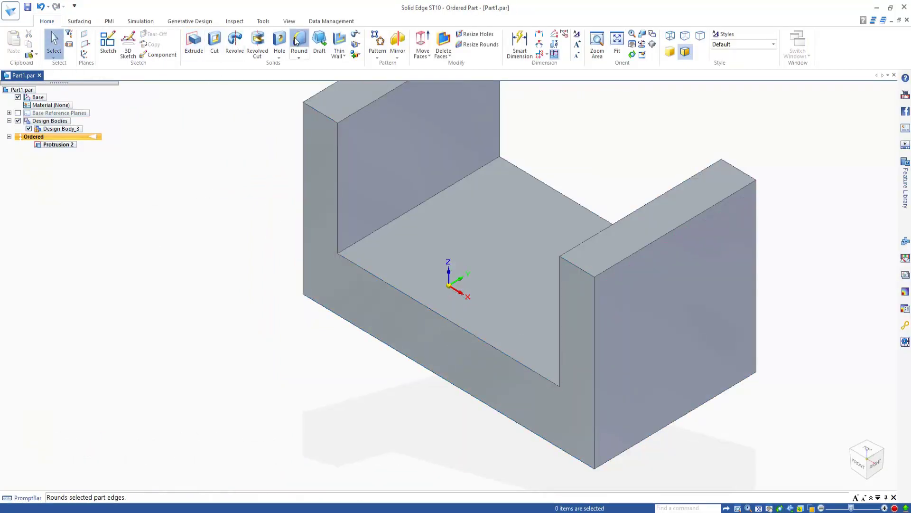
pyautogui.click(429, 198)
pyautogui.moveTo(429, 198); pyautogui.dragTo(546, 212, button='middle')
pyautogui.moveTo(464, 136); pyautogui.dragTo(474, 237, button='middle')
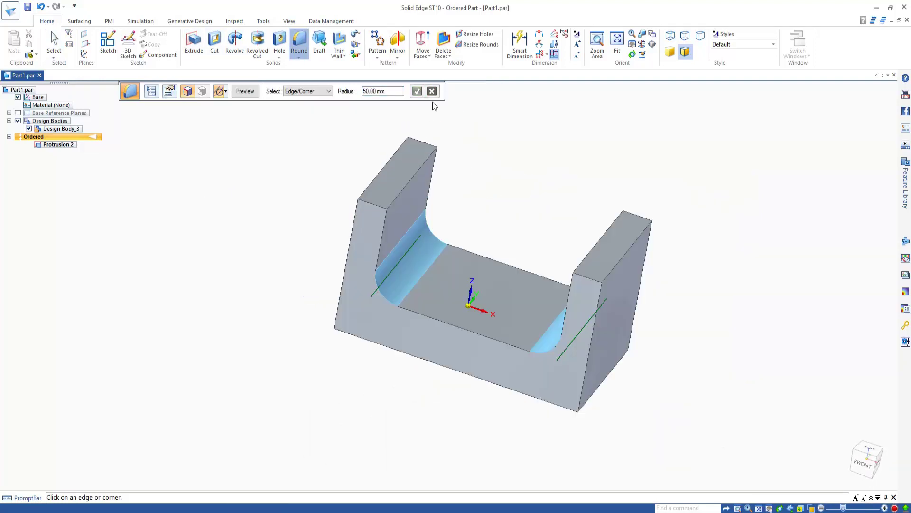
pyautogui.scroll(3, 474, 237)
pyautogui.click(382, 90)
pyautogui.write('65')
pyautogui.press('Return')
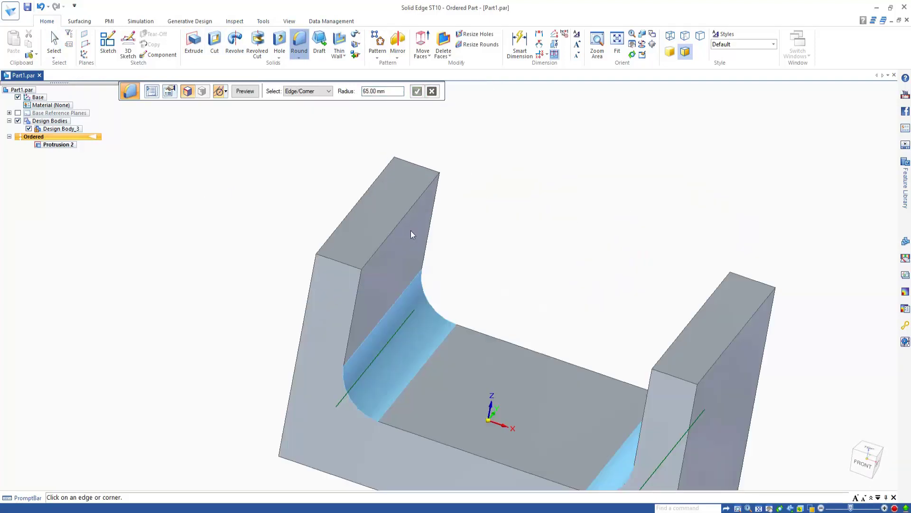
pyautogui.rightClick(506, 176)
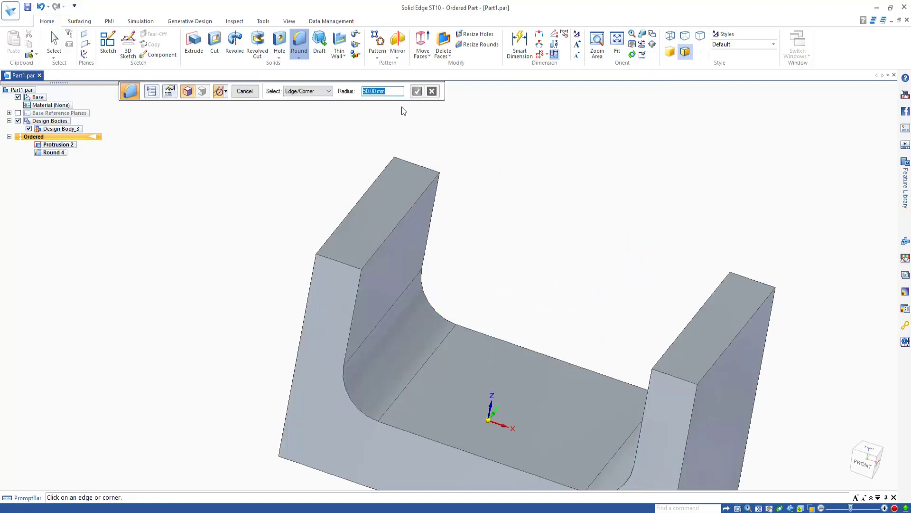
# Step: Round the top edges of the left and right walls at 65 mm
pyautogui.write('65')
pyautogui.click(406, 215)
pyautogui.click(702, 311)
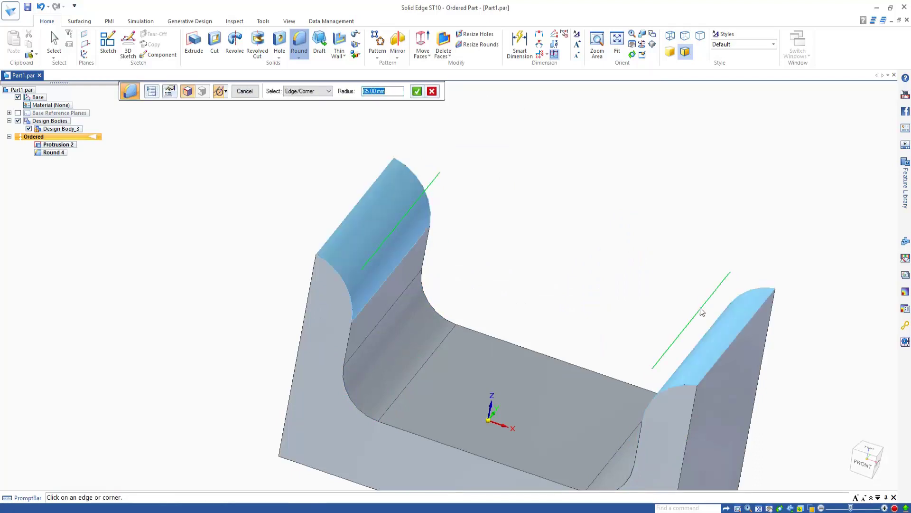
pyautogui.rightClick(659, 203)
pyautogui.rightClick(660, 204)
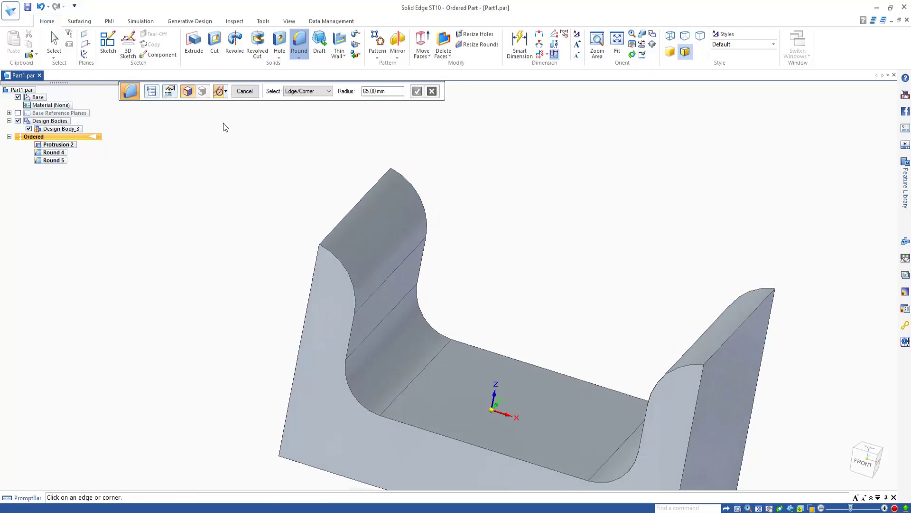
# Step: Open Protrusion 2's profile sketch and raise the bottom line of the U cutout
pyautogui.press('Escape')
pyautogui.hotkey('ctrl', 'i')
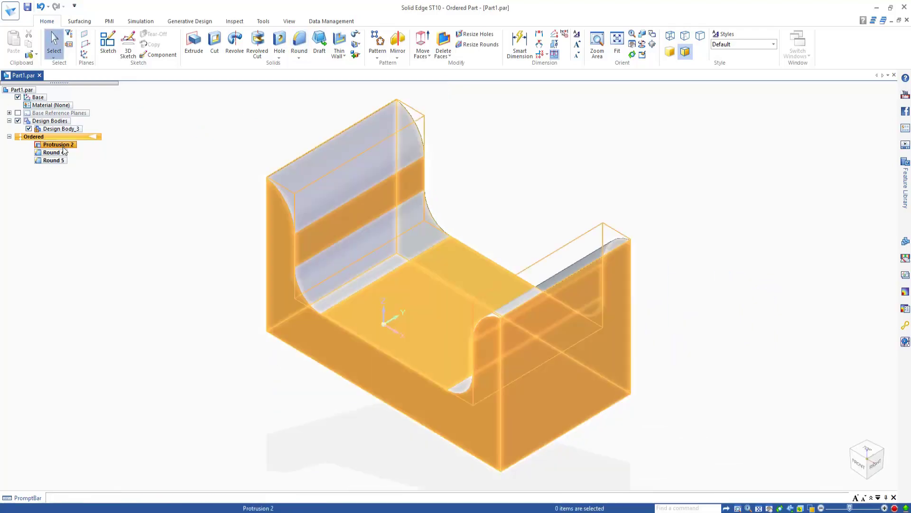
pyautogui.click(63, 147)
pyautogui.click(320, 301)
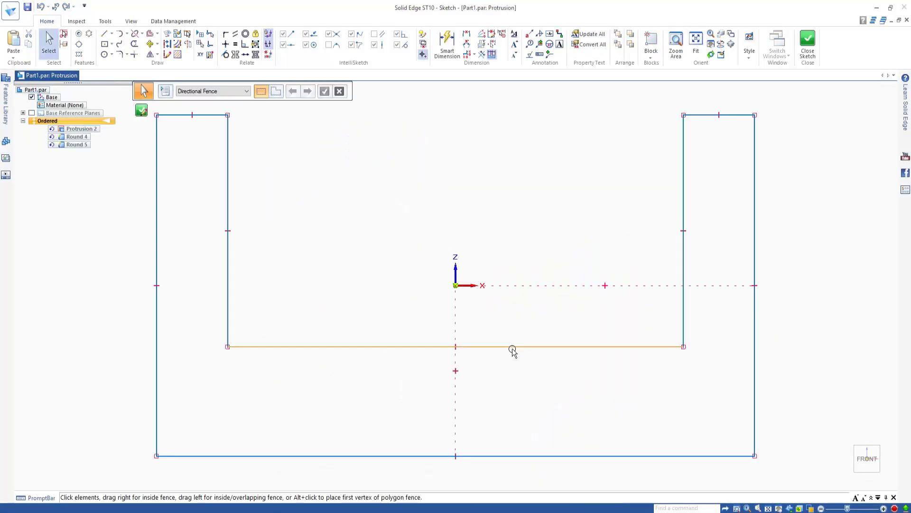
pyautogui.moveTo(512, 351); pyautogui.dragTo(506, 233)
# Step: Dimension the right wall height to 50 mm and rebuild the protrusion
pyautogui.click(447, 45)
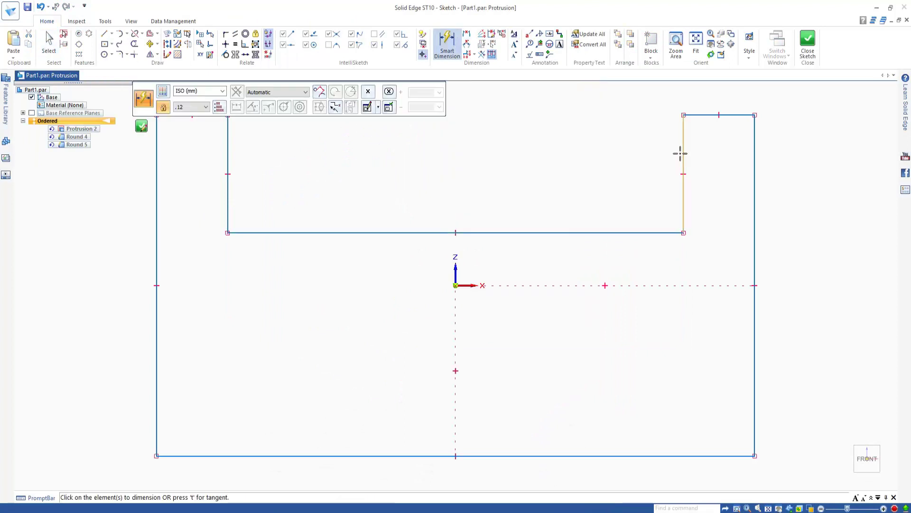
pyautogui.click(680, 153)
pyautogui.click(629, 176)
pyautogui.write('50')
pyautogui.press('Return')
pyautogui.click(808, 45)
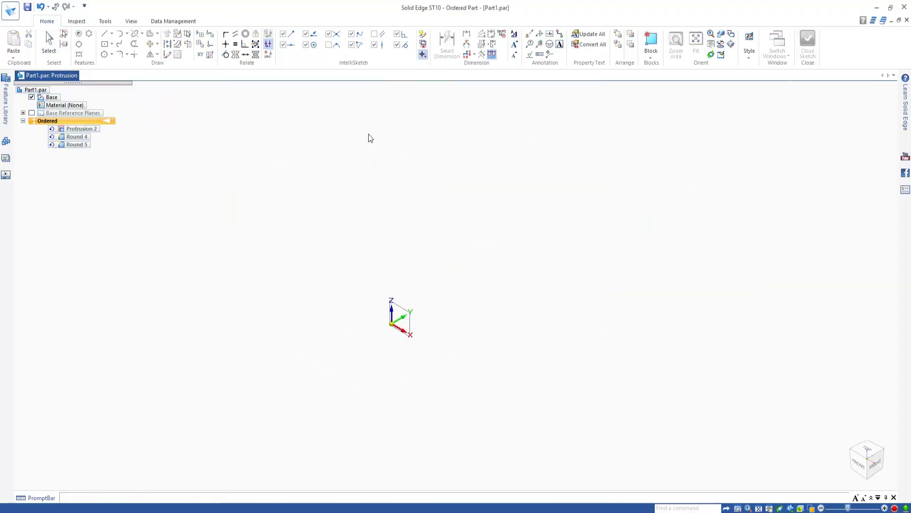
pyautogui.click(233, 92)
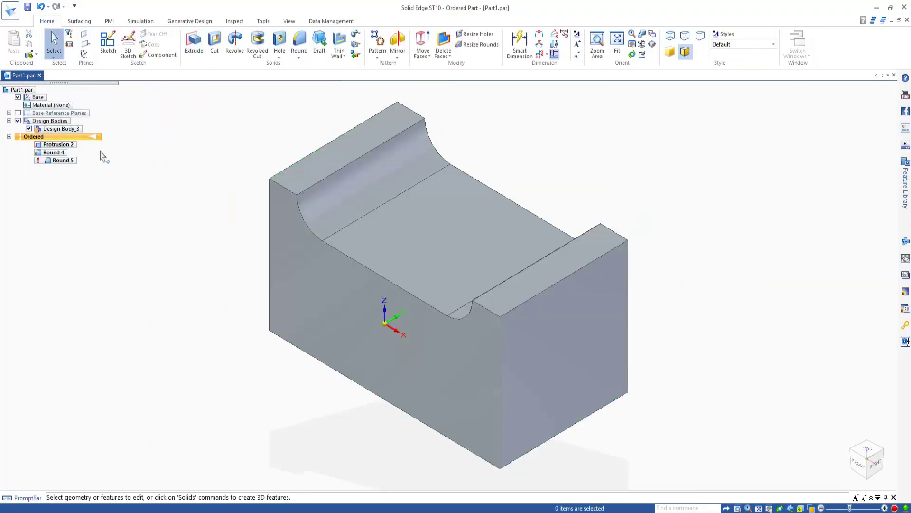
# Step: Create a new ISO ordered part document, Part1, from the Application menu
pyautogui.moveTo(35, 159)
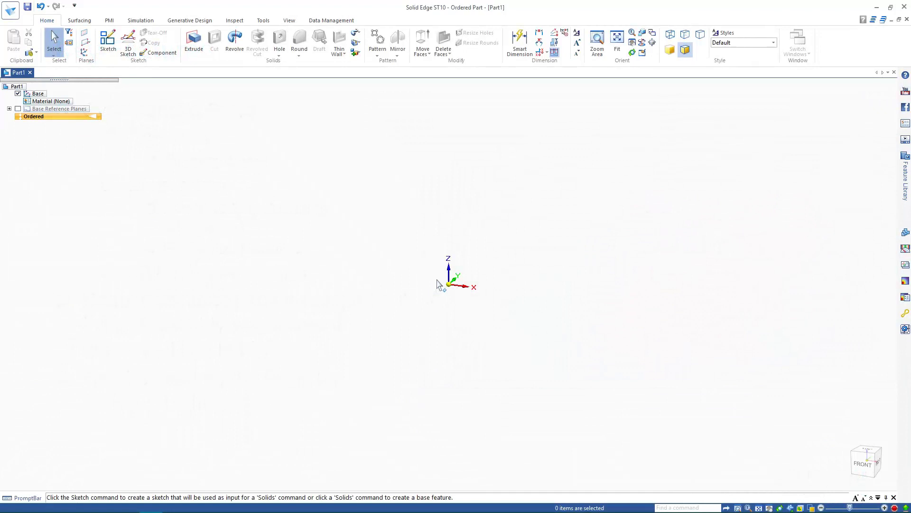
# Step: Transition Part1 to synchronous modelling from the graphics-window context menu
pyautogui.rightClick(110, 117)
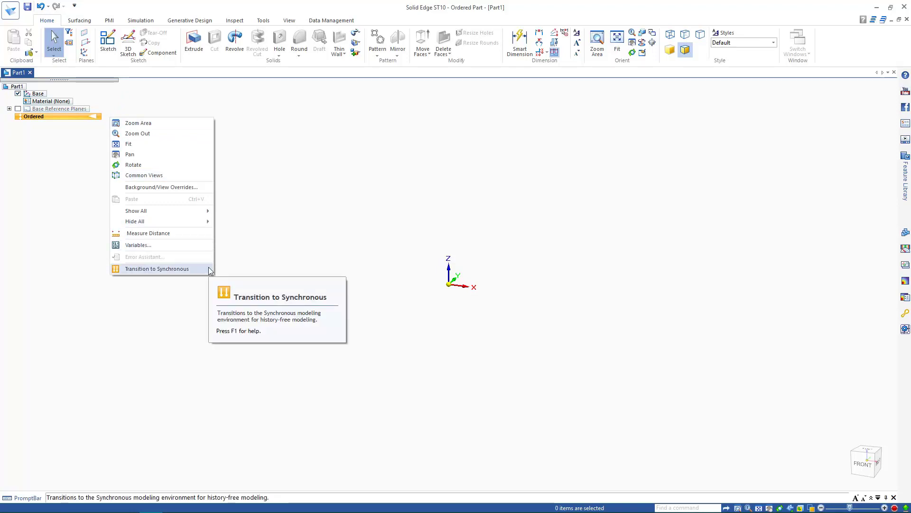
pyautogui.click(157, 268)
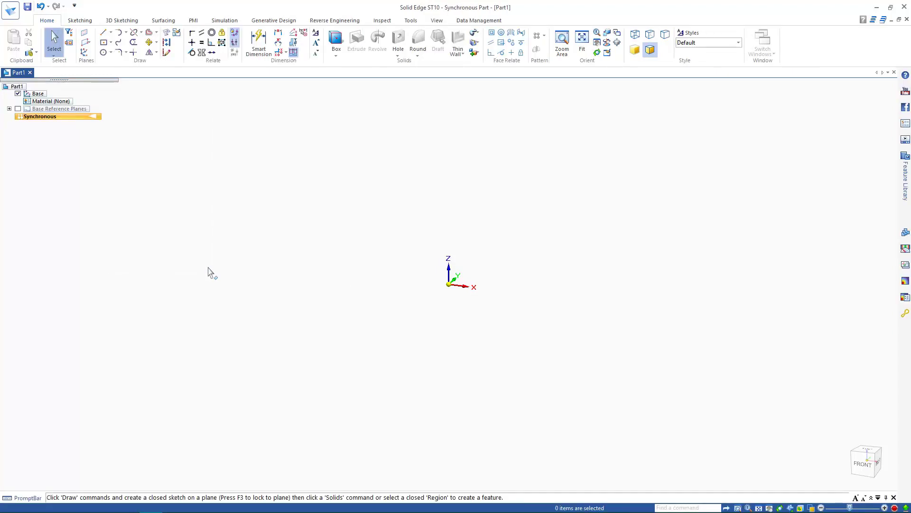
# Step: Draw a 75 x 75 mm square centred on the origin
pyautogui.click(103, 42)
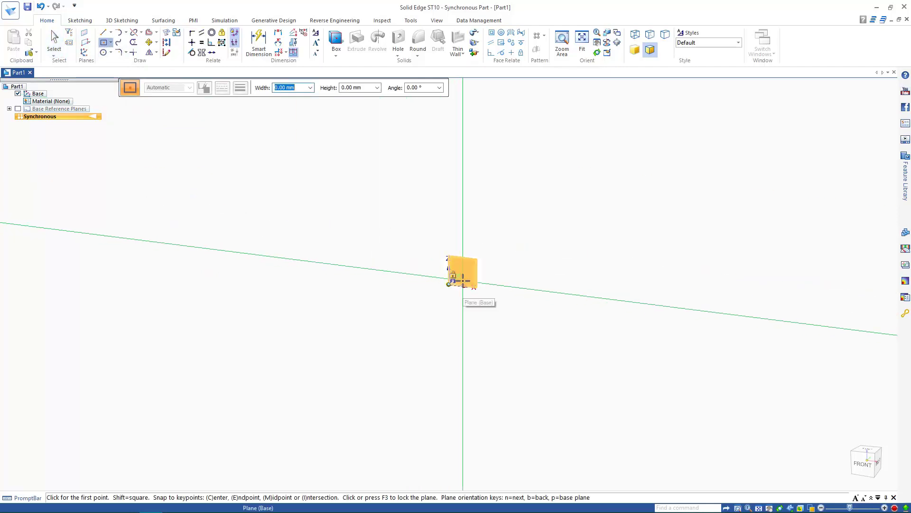
pyautogui.click(448, 284)
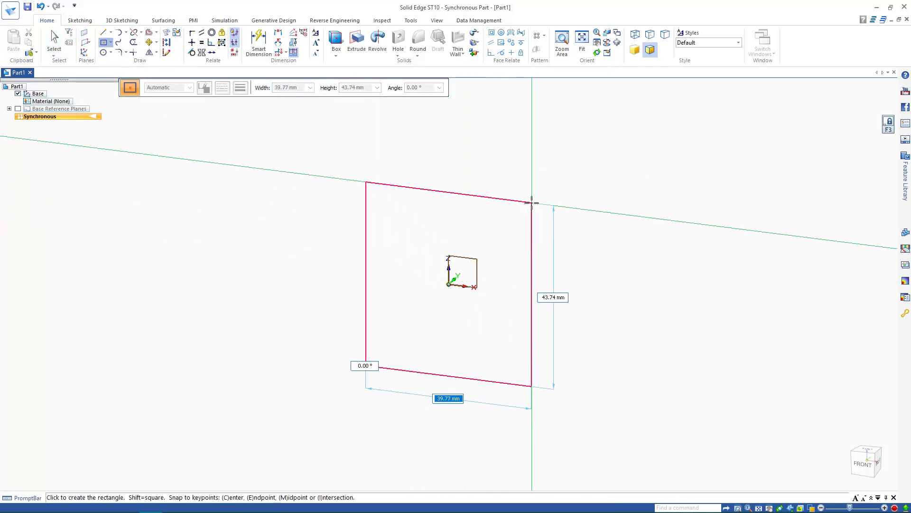
pyautogui.write('75')
pyautogui.press('Tab')
pyautogui.write('75')
pyautogui.press('Tab')
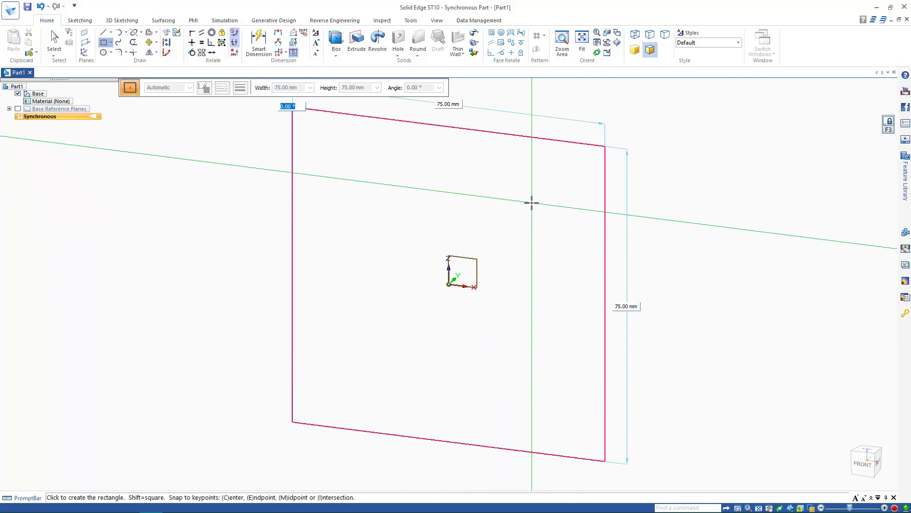
pyautogui.press('Return')
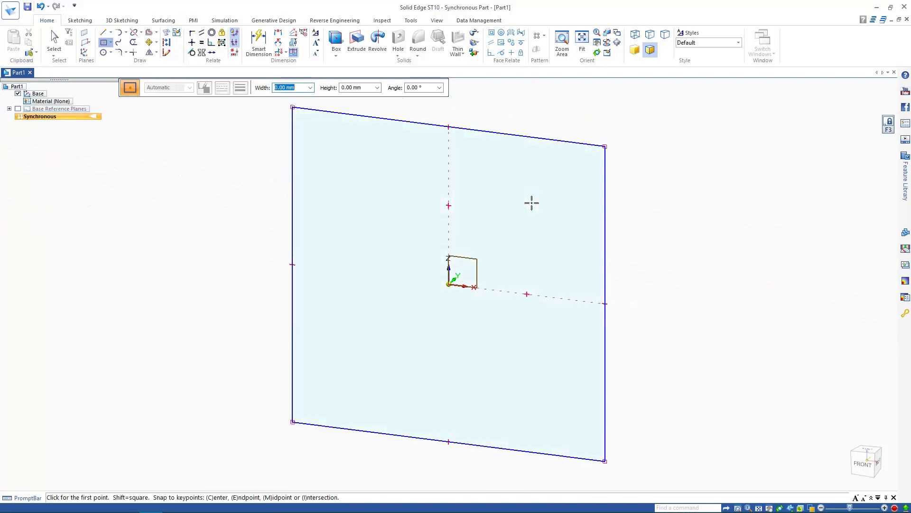
# Step: Add two concentric circles at the origin, an outer and a smaller inner one
pyautogui.click(103, 53)
pyautogui.click(448, 283)
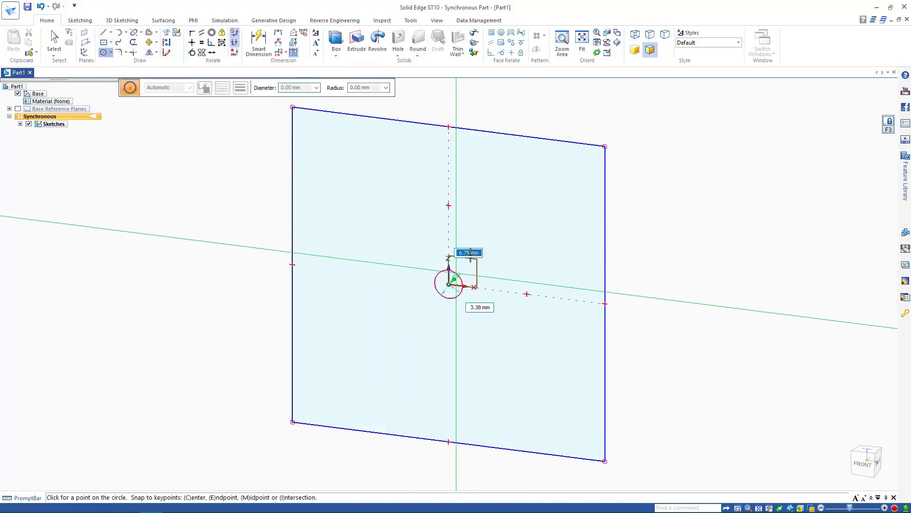
pyautogui.click(511, 232)
pyautogui.click(448, 283)
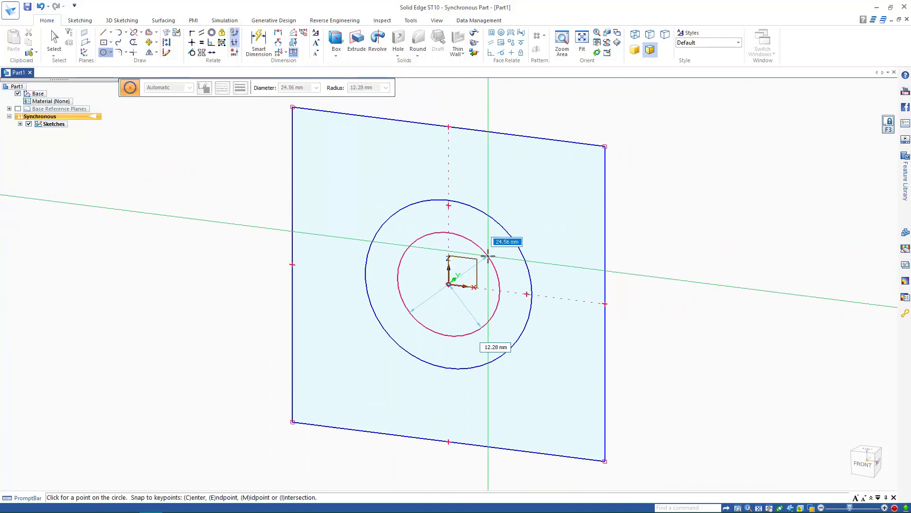
pyautogui.click(480, 254)
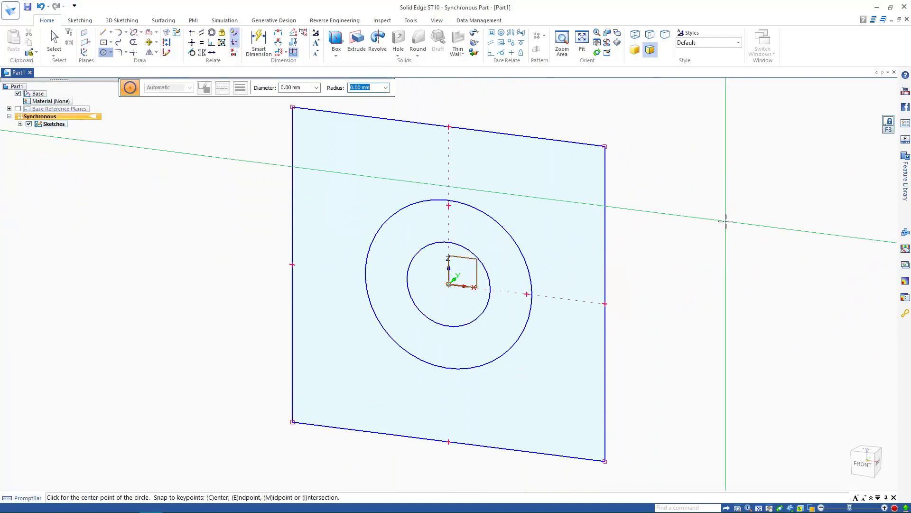
# Step: Draw two lines across the circles and make the lower one tangent to the inner circle
pyautogui.click(102, 32)
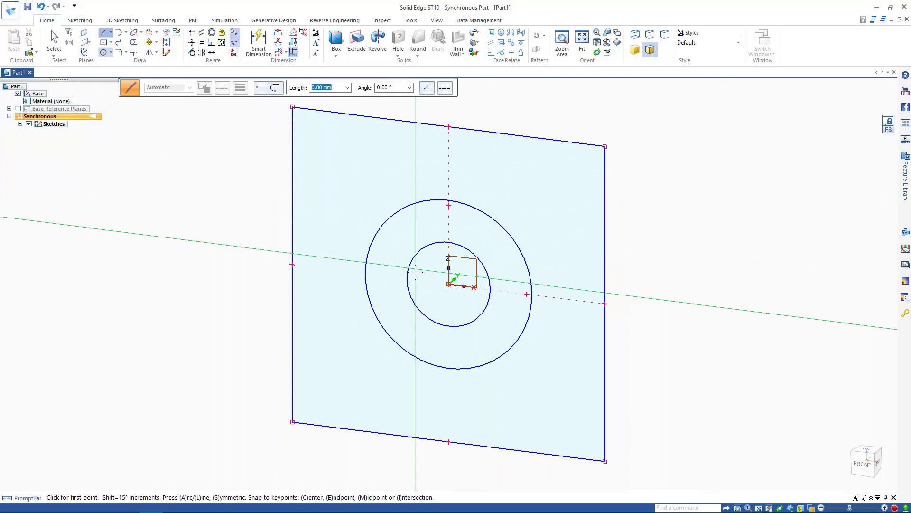
pyautogui.click(280, 263)
pyautogui.click(649, 309)
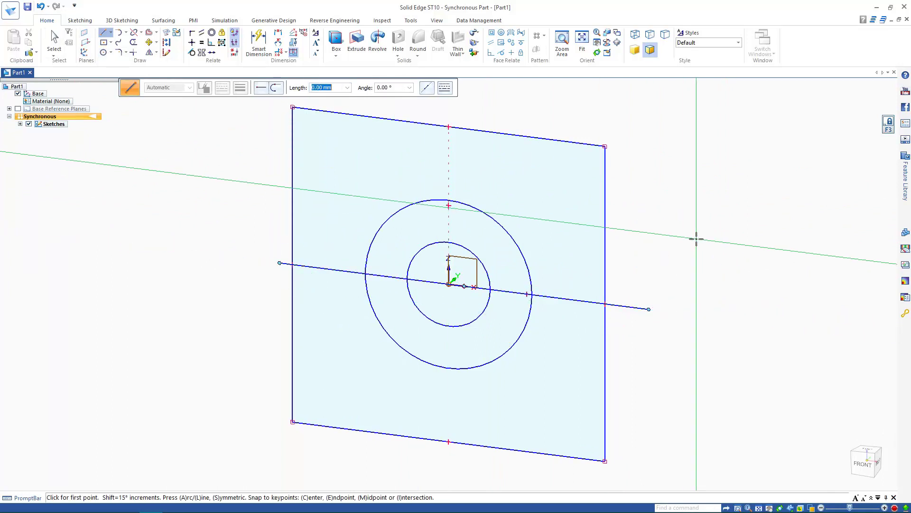
pyautogui.click(246, 322)
pyautogui.click(695, 378)
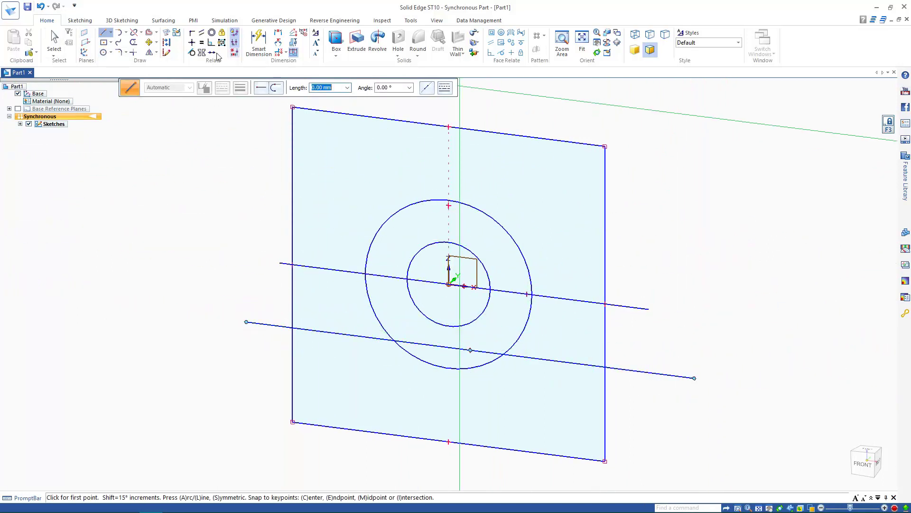
pyautogui.press('Escape')
pyautogui.click(454, 348)
pyautogui.click(451, 326)
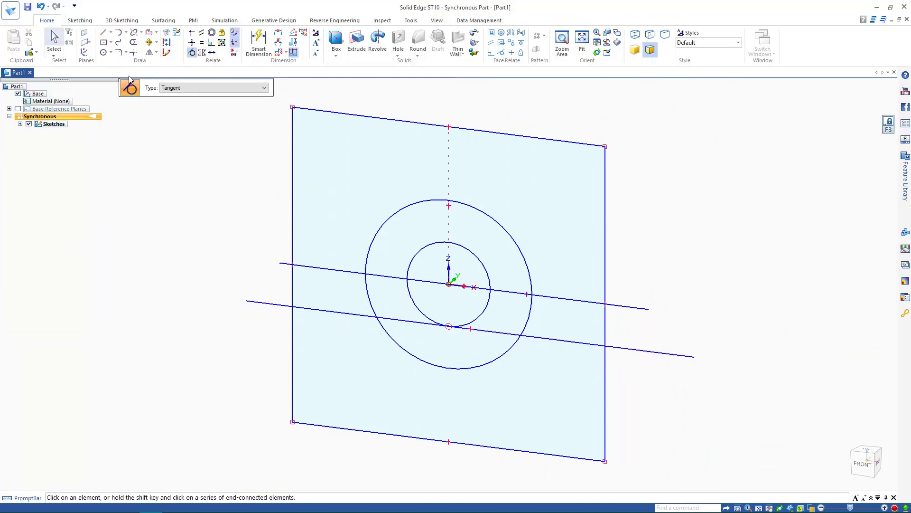
# Step: Dimension the circles at Ø20 and Ø40 and the plate's bottom edge at 75
pyautogui.click(259, 42)
pyautogui.click(473, 253)
pyautogui.click(545, 228)
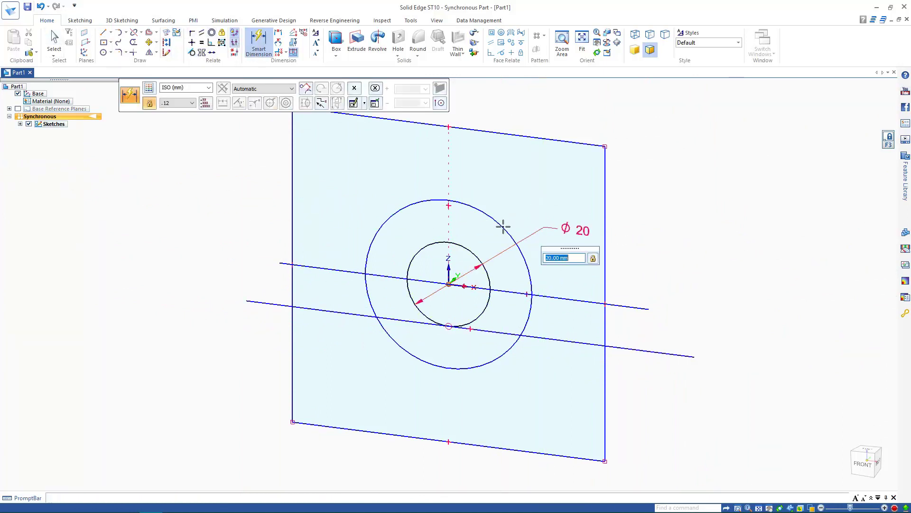
pyautogui.click(501, 224)
pyautogui.click(546, 170)
pyautogui.click(477, 445)
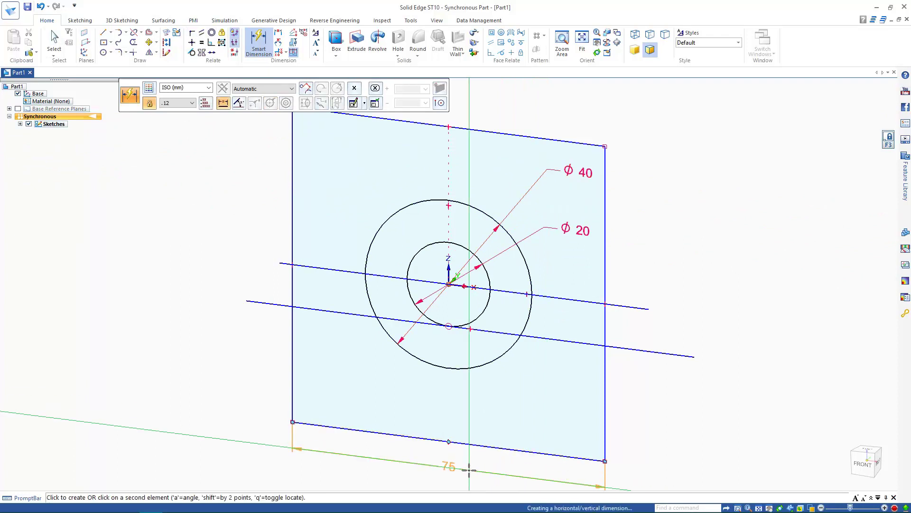
pyautogui.click(468, 471)
pyautogui.press('Escape')
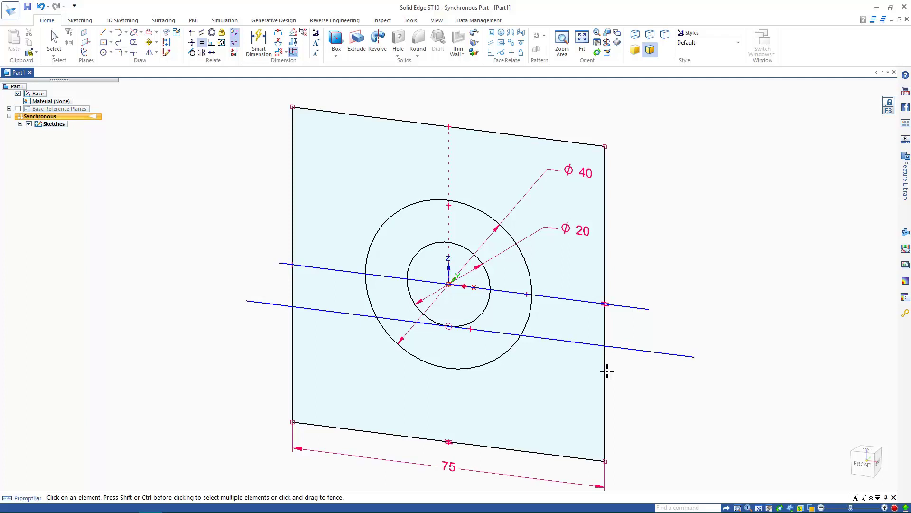
# Step: Draw two vertical lines down from the left and right sides of the inner circle
pyautogui.click(103, 32)
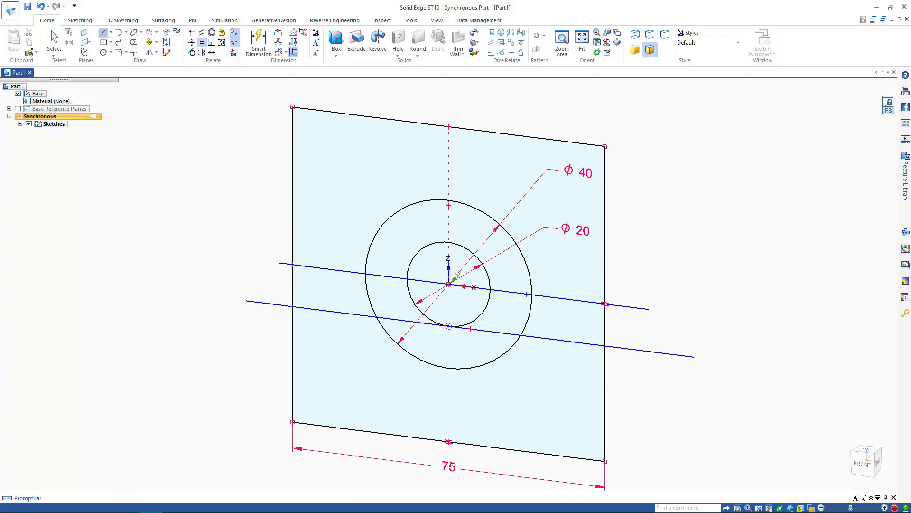
pyautogui.click(407, 279)
pyautogui.click(407, 400)
pyautogui.click(490, 287)
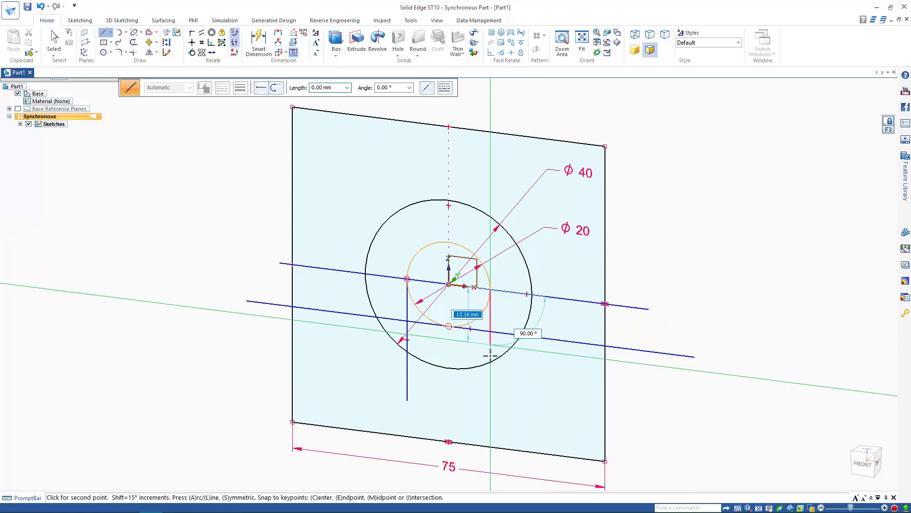
pyautogui.click(490, 393)
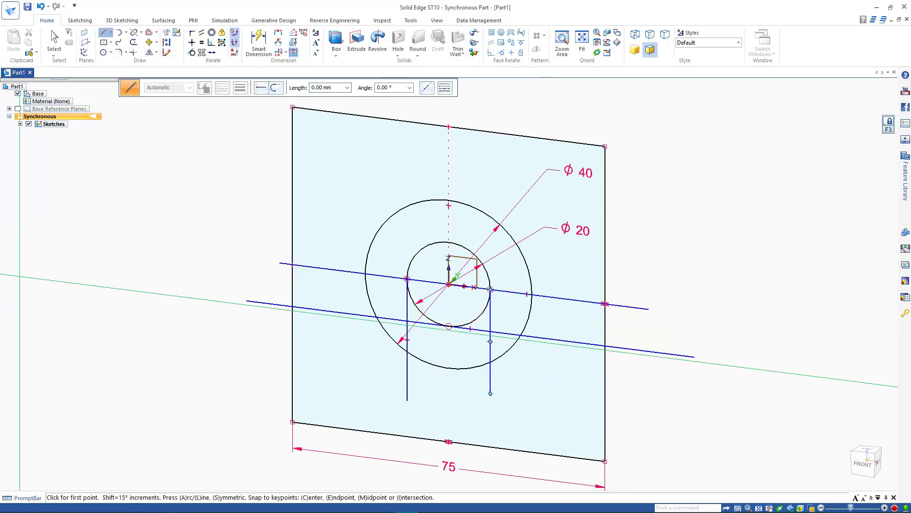
pyautogui.press('Escape')
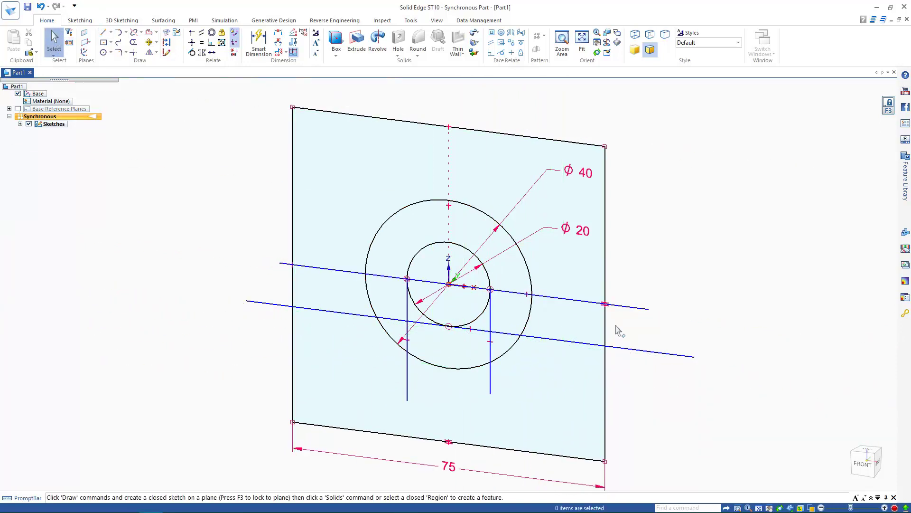
# Step: Select the upper half-ring plus the strips and small regions on either side
pyautogui.click(579, 328)
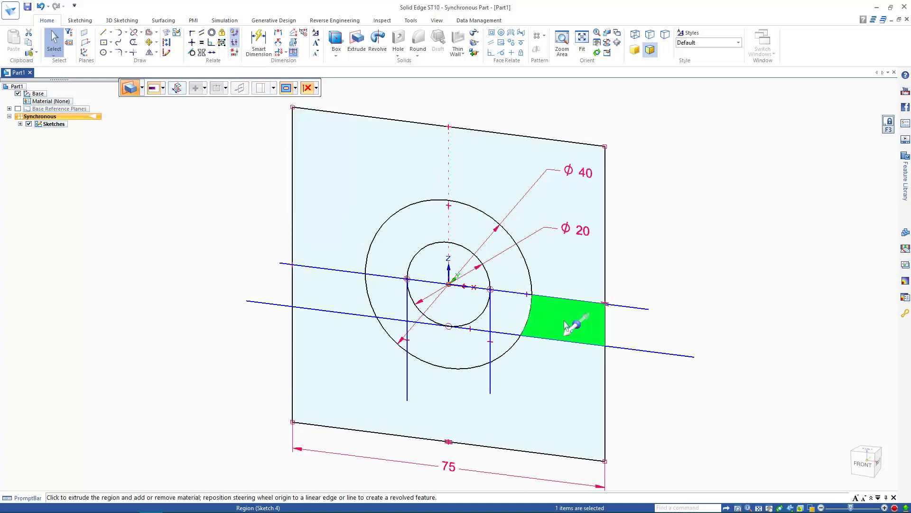
pyautogui.keyDown('ctrl'); pyautogui.click(520, 317); pyautogui.keyUp('ctrl')
pyautogui.keyDown('ctrl'); pyautogui.click(472, 224); pyautogui.keyUp('ctrl')
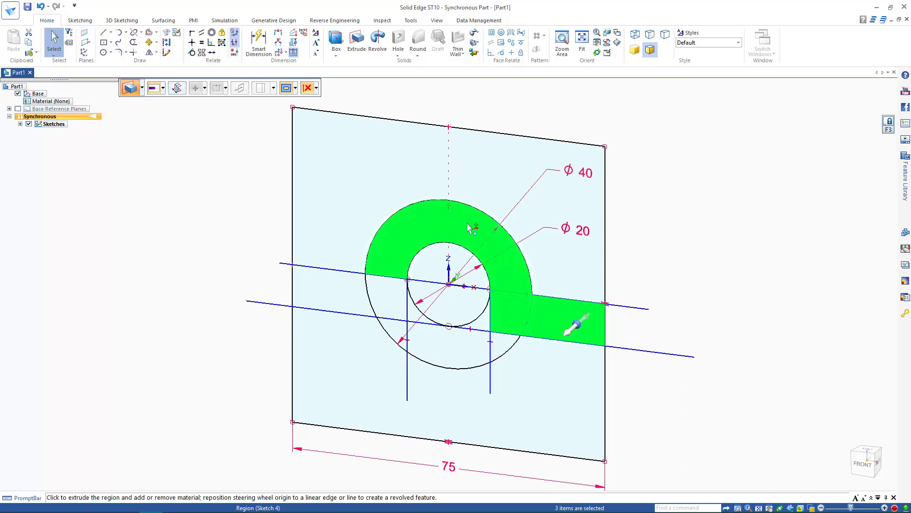
pyautogui.keyDown('ctrl'); pyautogui.click(387, 302); pyautogui.keyUp('ctrl')
pyautogui.keyDown('ctrl'); pyautogui.click(333, 296); pyautogui.keyUp('ctrl')
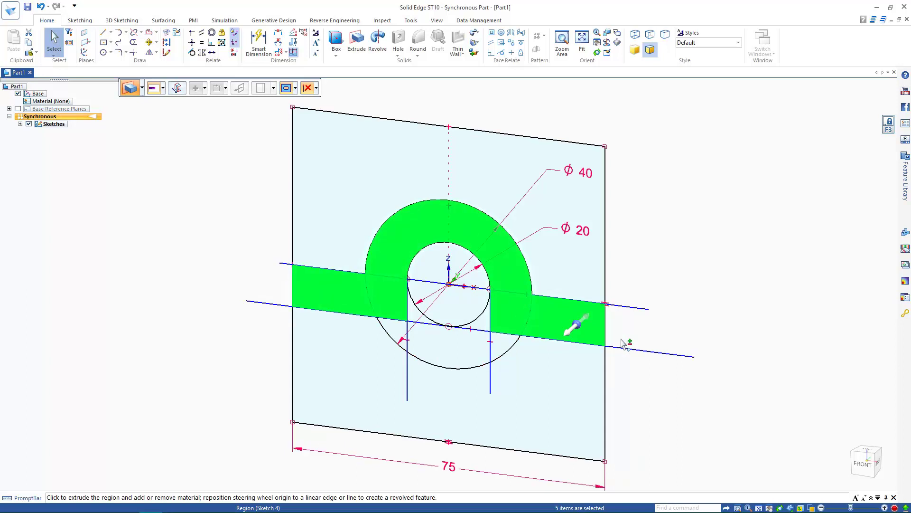
# Step: Move the steering wheel onto the right strip and choose Extrude as the feature type
pyautogui.click(576, 326)
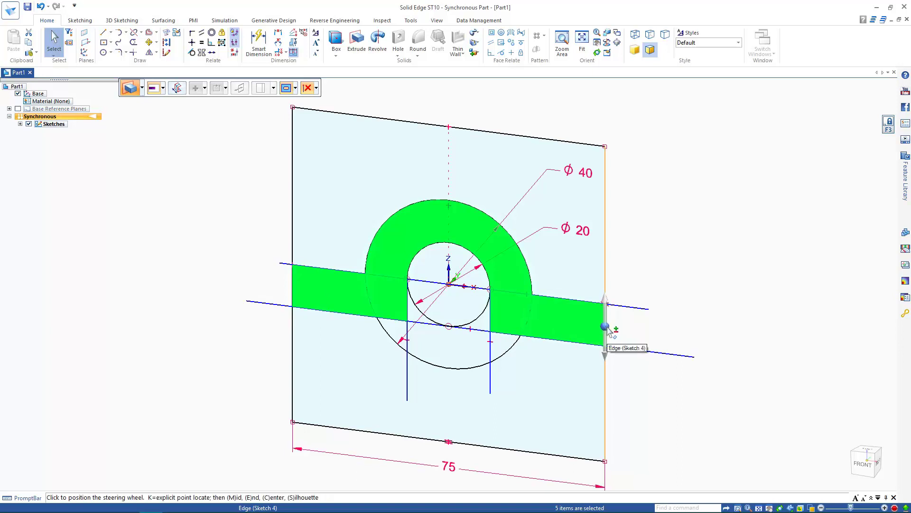
pyautogui.click(606, 328)
pyautogui.moveTo(605, 326); pyautogui.dragTo(568, 320)
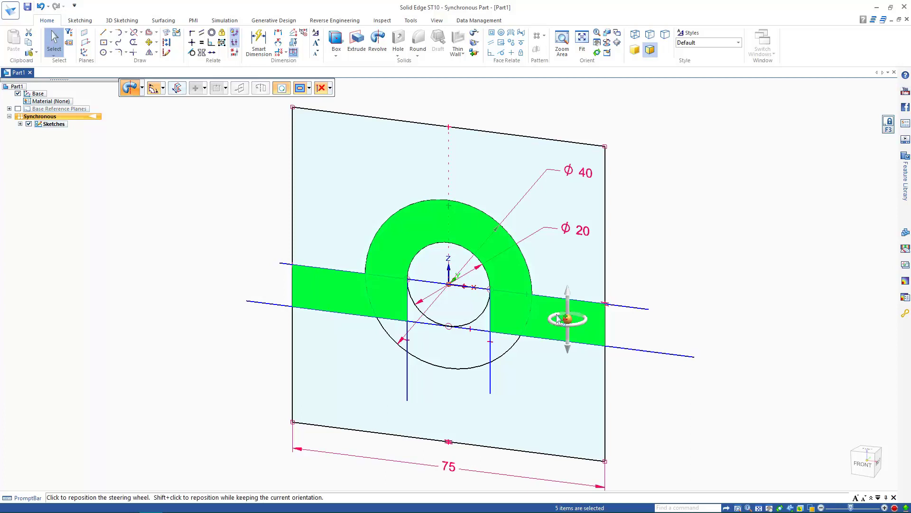
pyautogui.click(141, 88)
pyautogui.click(161, 112)
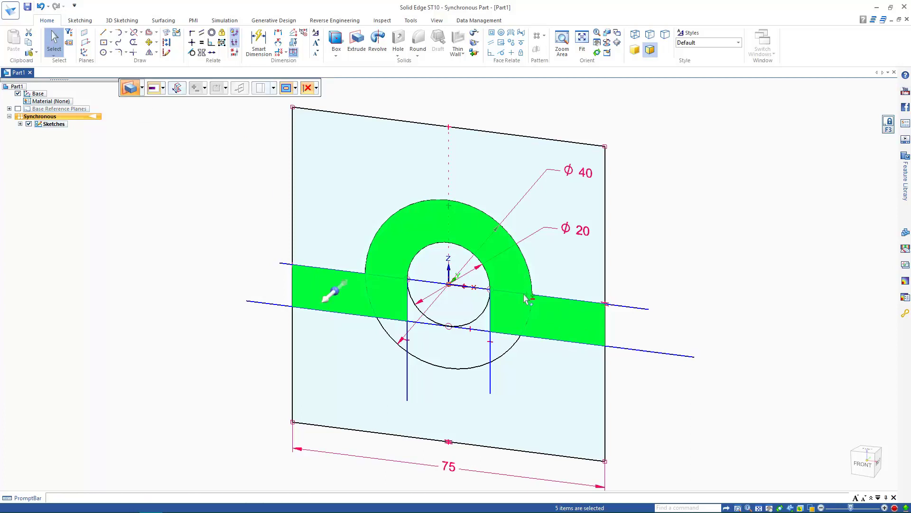
# Step: Extrude the half-ring and strip into the first solid protrusion
pyautogui.click(343, 284)
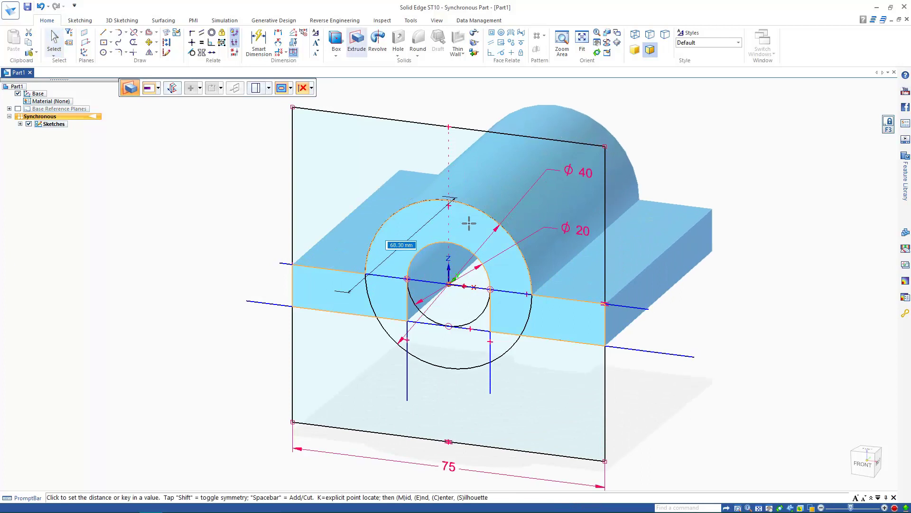
pyautogui.click(492, 208)
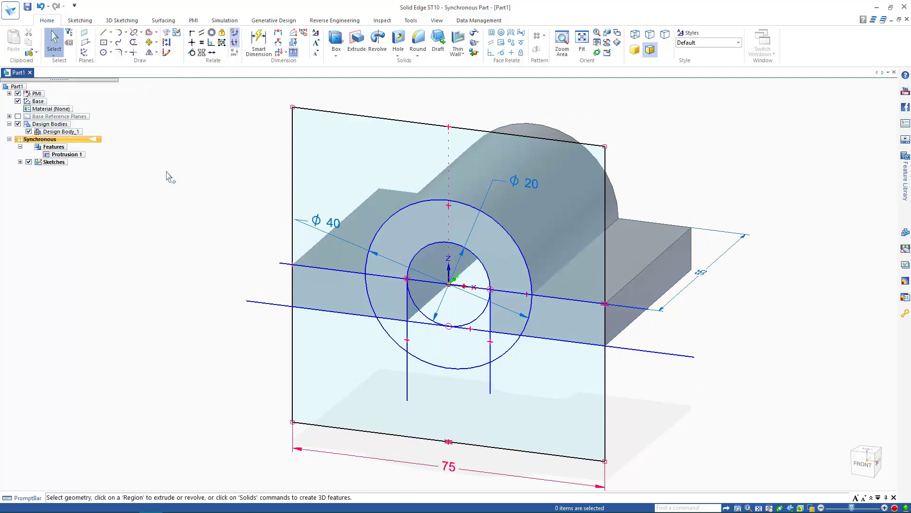
pyautogui.hotkey('ctrl', 'i')
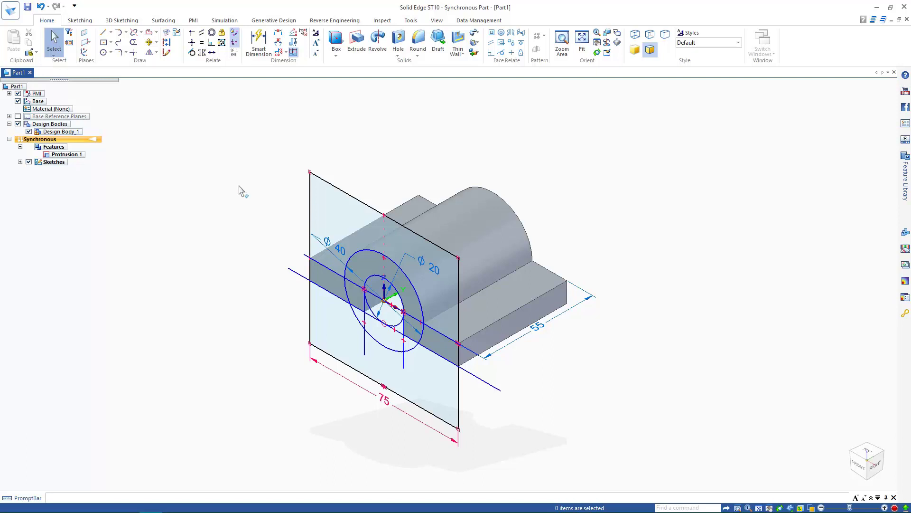
# Step: Select every region of the 75 mm plate sketch except the 20 mm hole
pyautogui.click(342, 275)
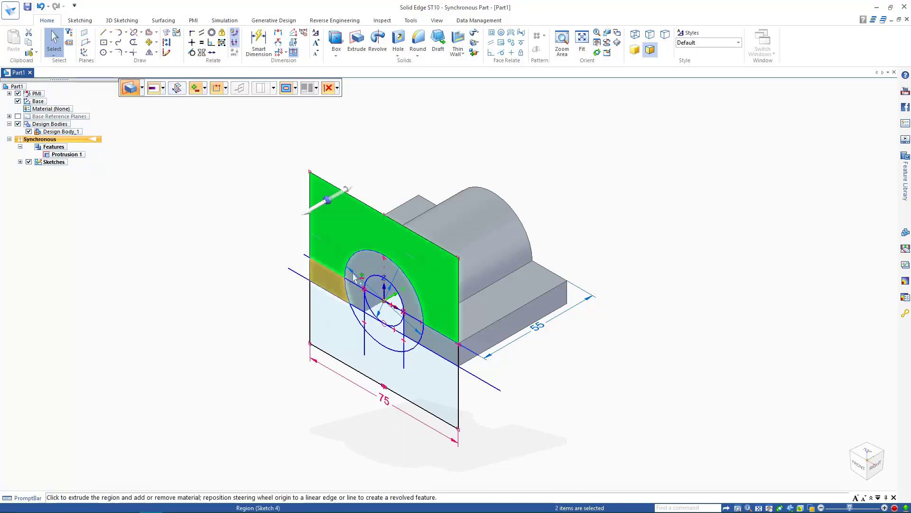
pyautogui.click(335, 287)
pyautogui.click(409, 290)
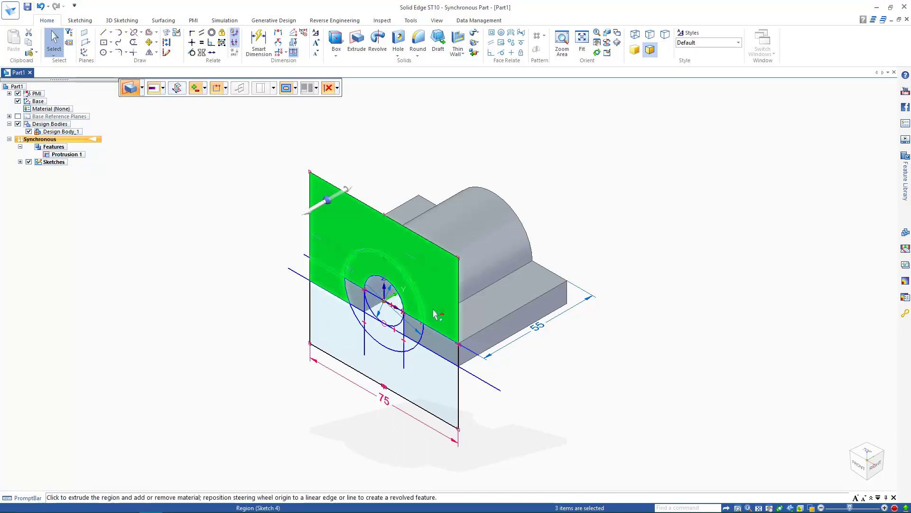
pyautogui.click(441, 390)
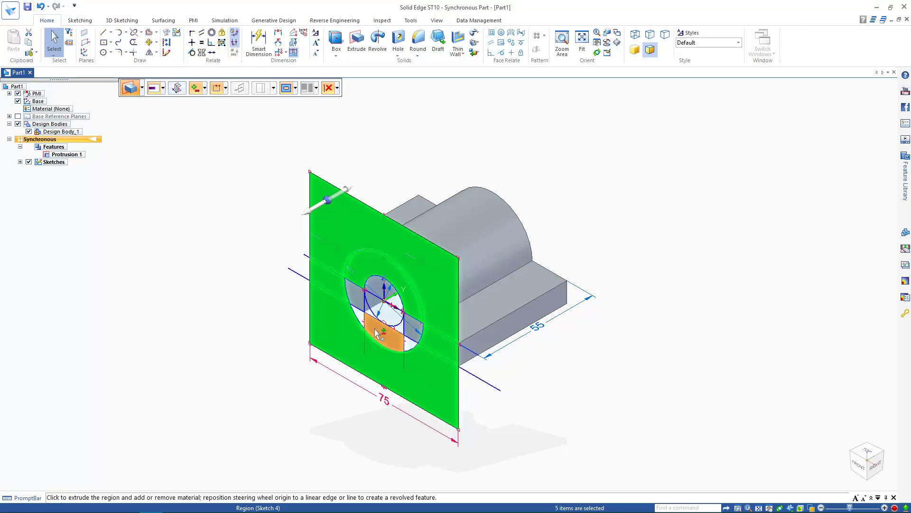
pyautogui.scroll(4, 360, 323)
pyautogui.click(389, 336)
pyautogui.click(339, 301)
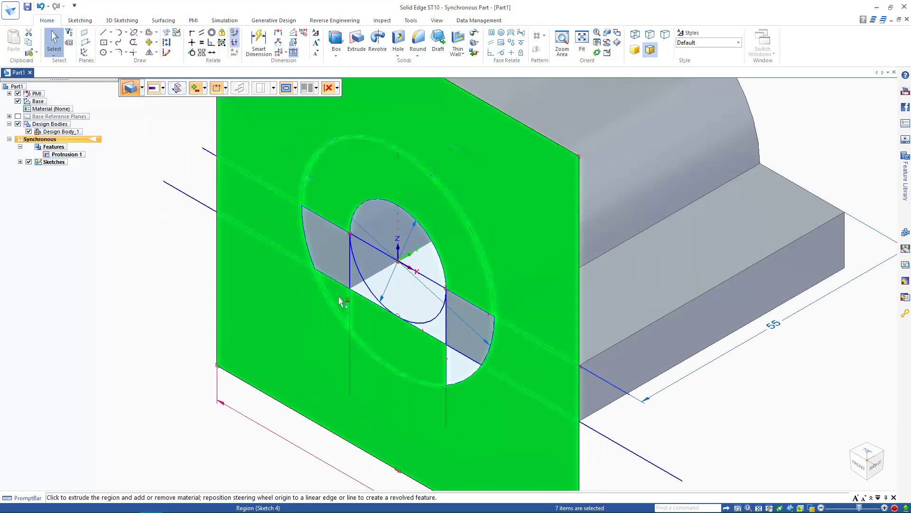
pyautogui.click(331, 250)
pyautogui.click(356, 290)
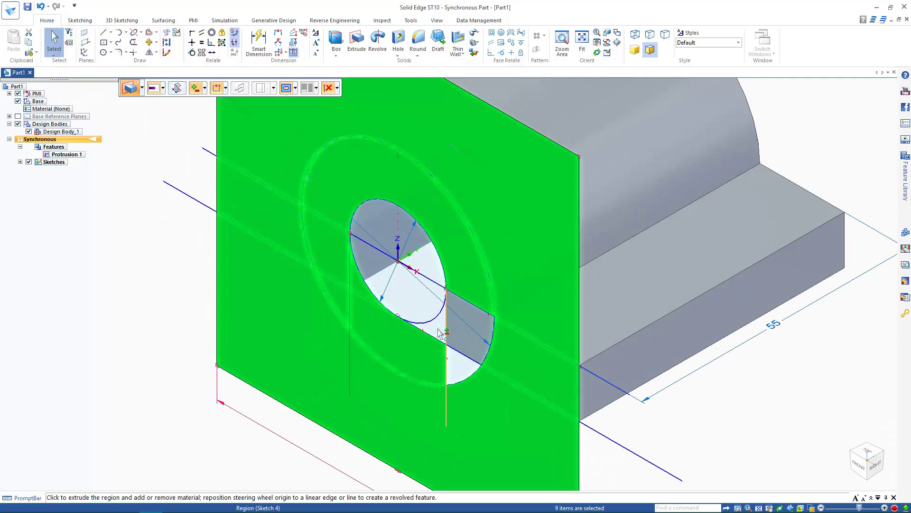
pyautogui.click(430, 333)
pyautogui.click(463, 368)
pyautogui.click(461, 341)
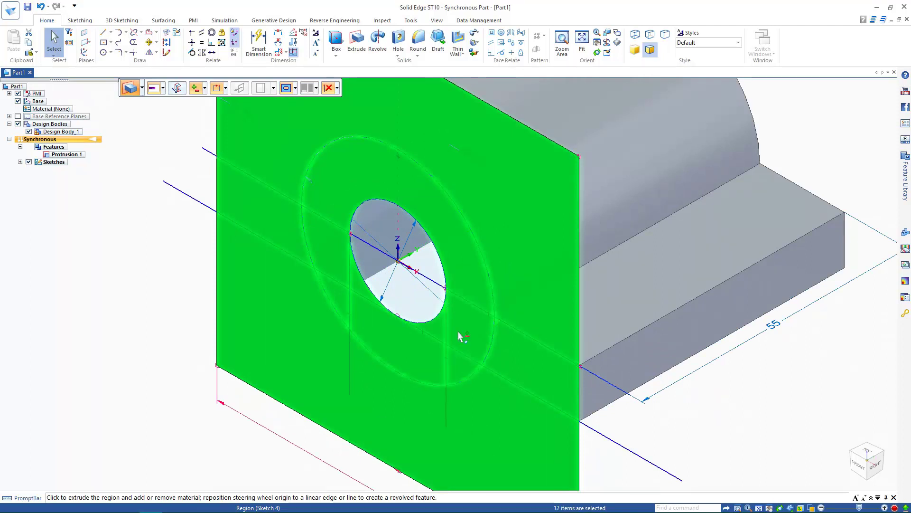
pyautogui.scroll(-4, 370, 341)
pyautogui.click(368, 341)
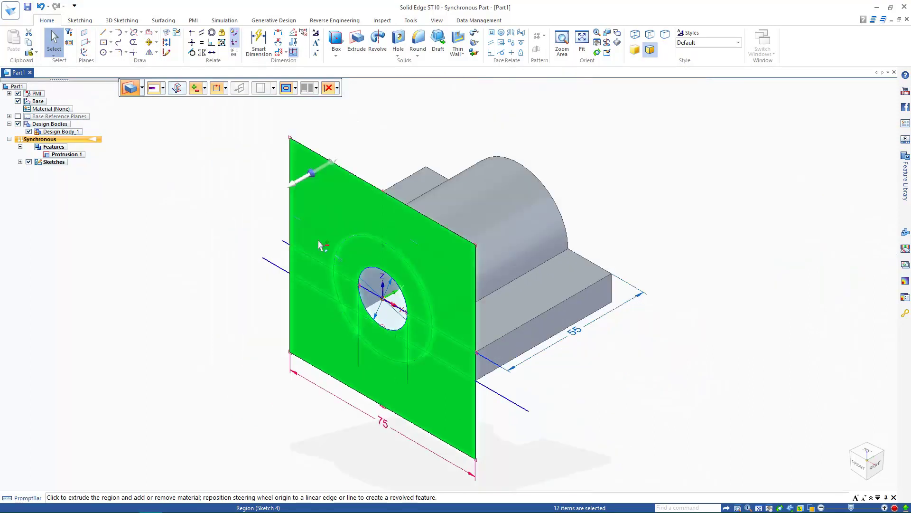
# Step: Extrude the selected plate regions 10 mm as added material
pyautogui.click(298, 189)
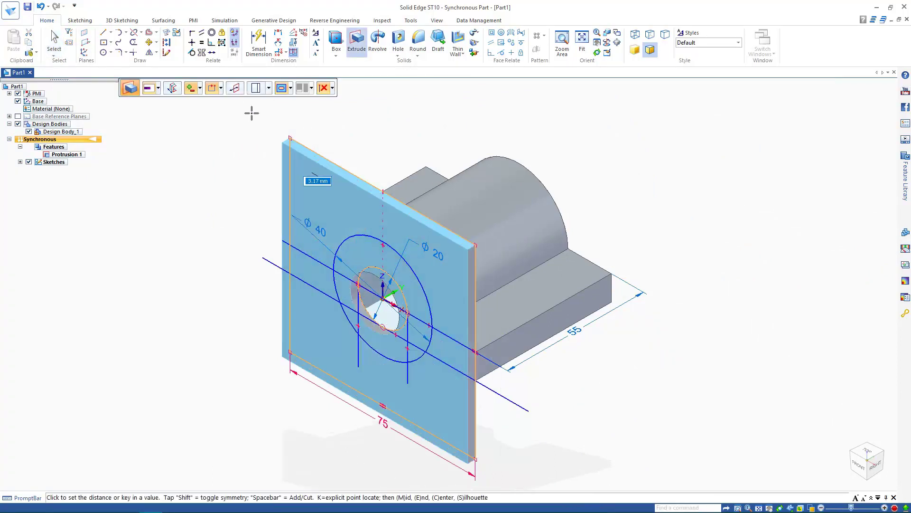
pyautogui.click(199, 88)
pyautogui.click(209, 108)
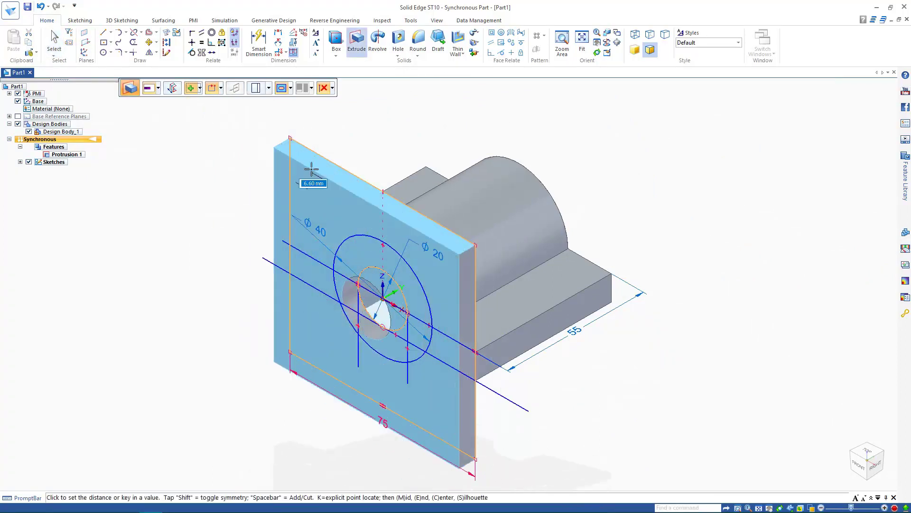
pyautogui.write('10')
pyautogui.press('Return')
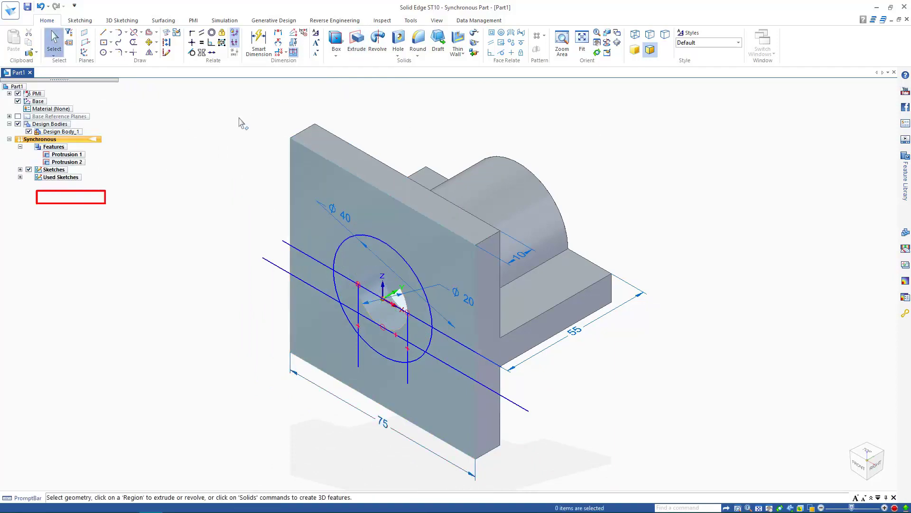
pyautogui.moveTo(240, 119); pyautogui.dragTo(330, 83, button='middle')
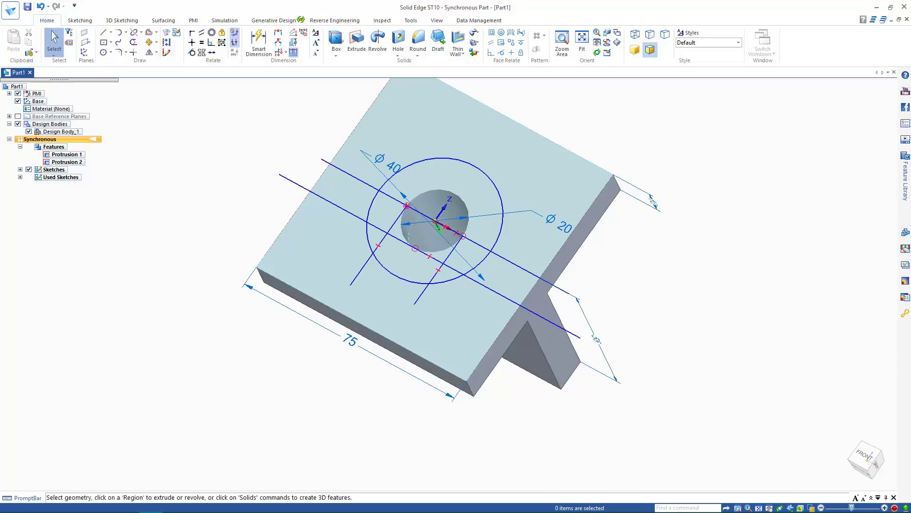
pyautogui.moveTo(418, 114); pyautogui.dragTo(184, 143, button='middle')
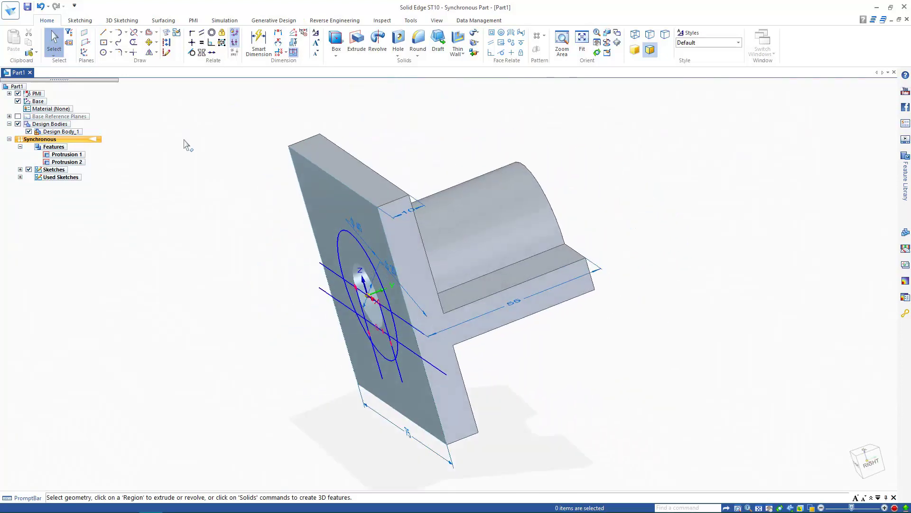
pyautogui.hotkey('ctrl', 'i')
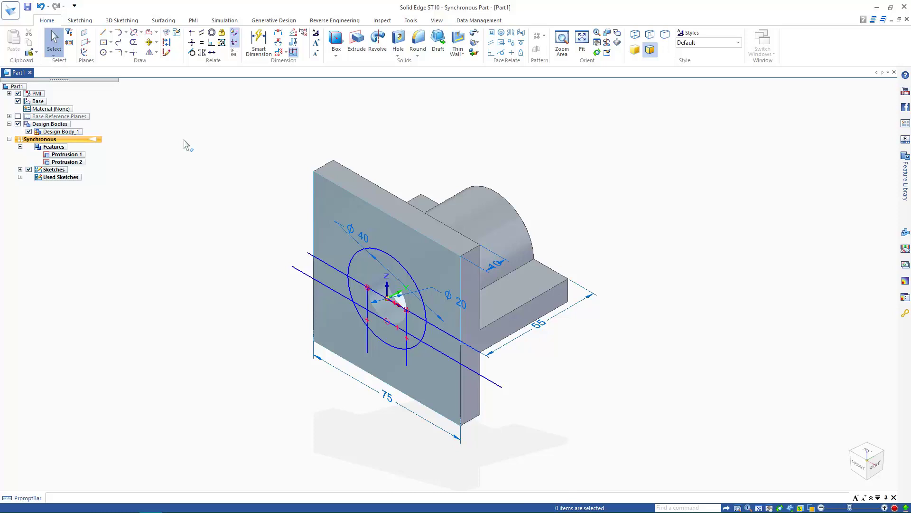
pyautogui.click(20, 177)
pyautogui.rightClick(73, 186)
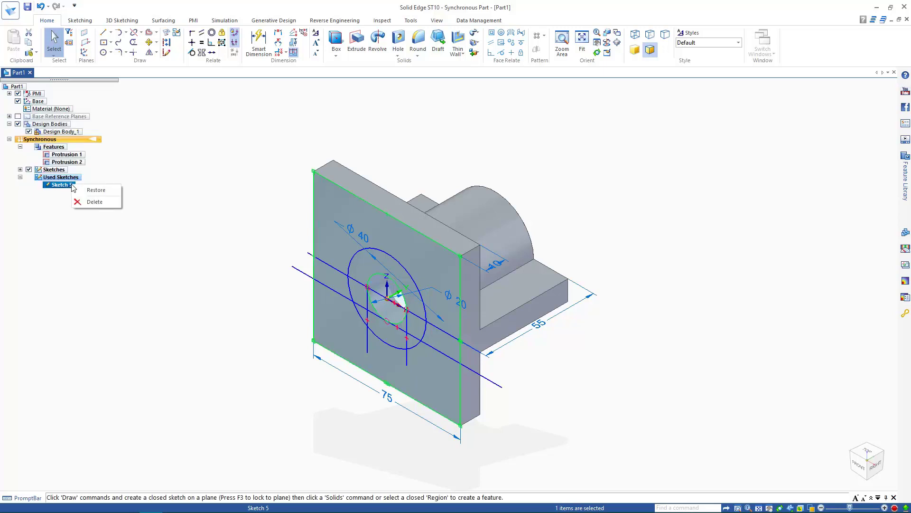
pyautogui.click(204, 146)
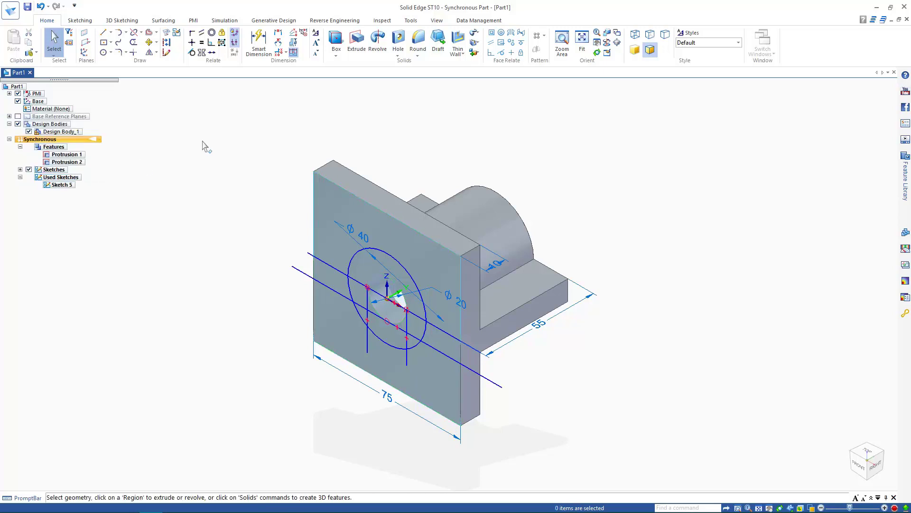
# Step: Round all four corner edges of the square plate at 15 mm
pyautogui.click(417, 42)
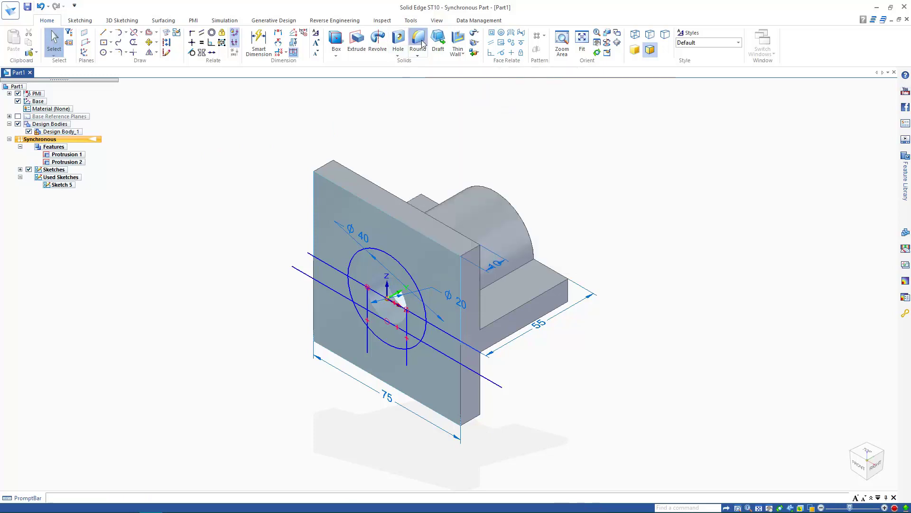
pyautogui.click(319, 170)
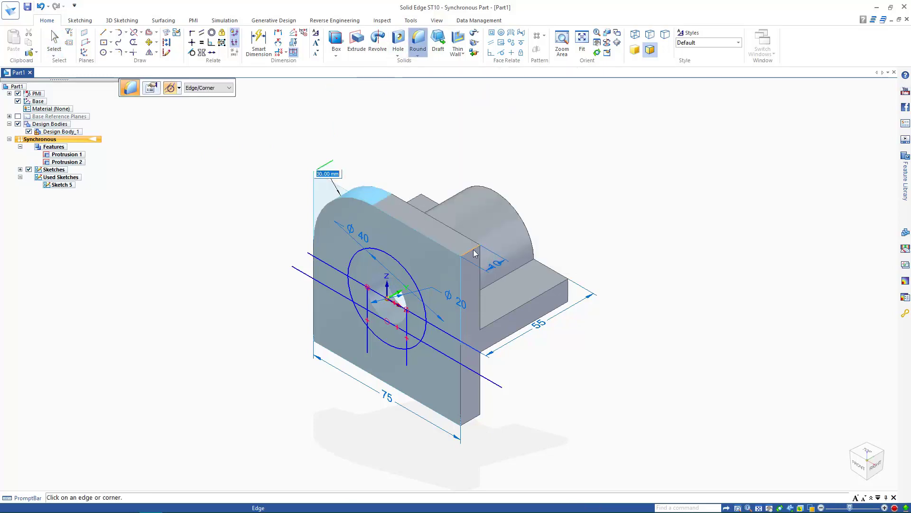
pyautogui.write('15')
pyautogui.press('Return')
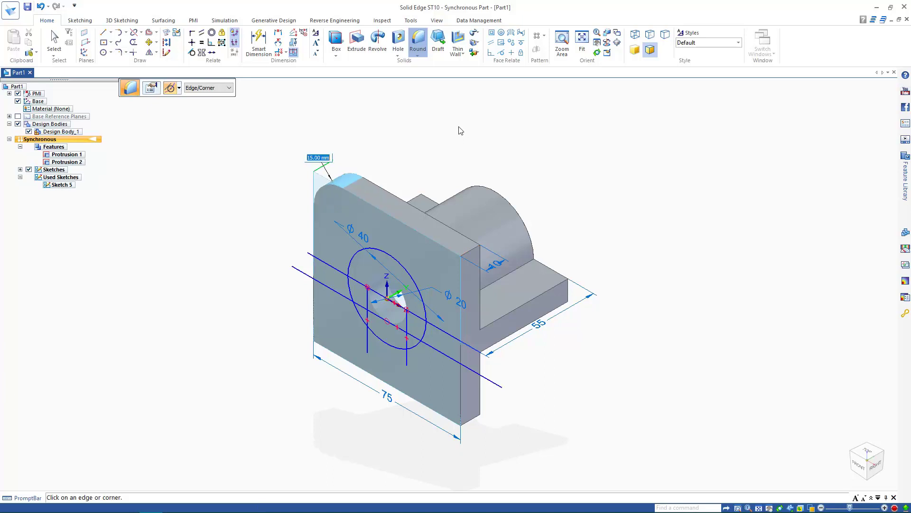
pyautogui.click(473, 255)
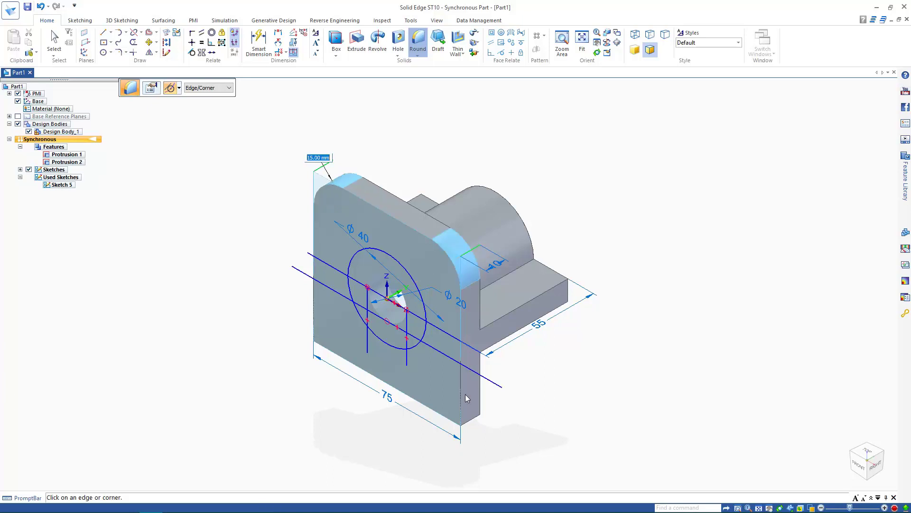
pyautogui.click(469, 424)
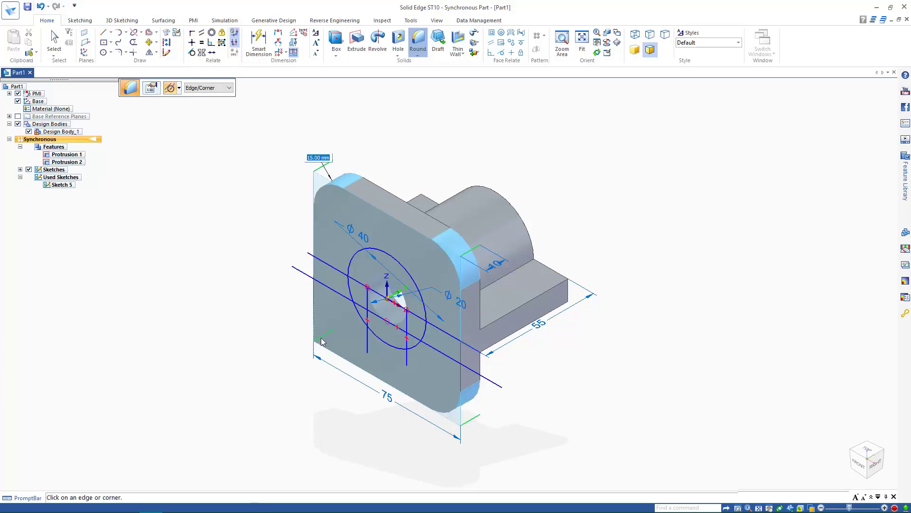
pyautogui.click(322, 341)
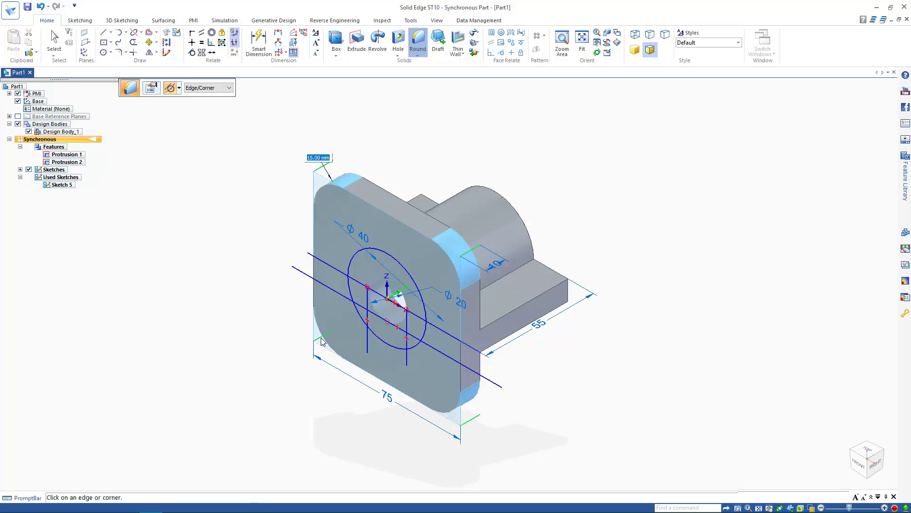
pyautogui.rightClick(252, 293)
# Step: Fillet both inside edges where the boss meets the base at 5 mm
pyautogui.click(523, 269)
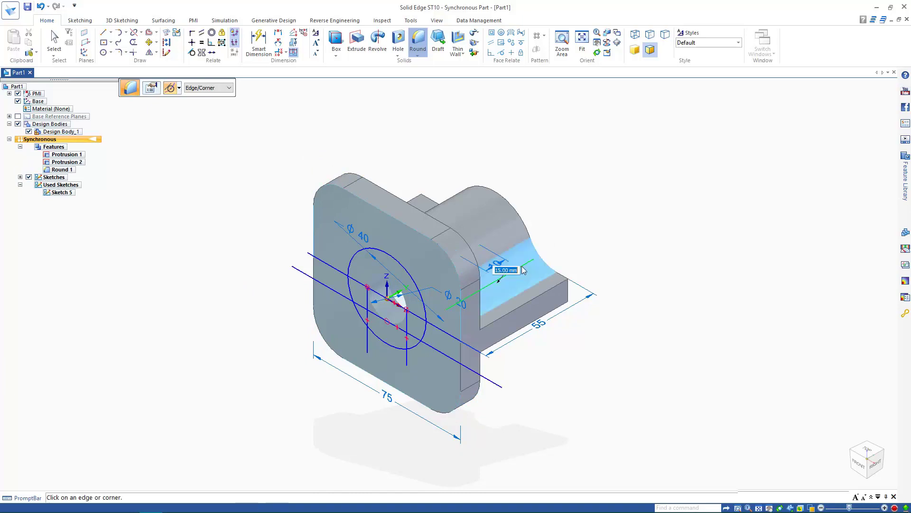
pyautogui.write('5')
pyautogui.press('Return')
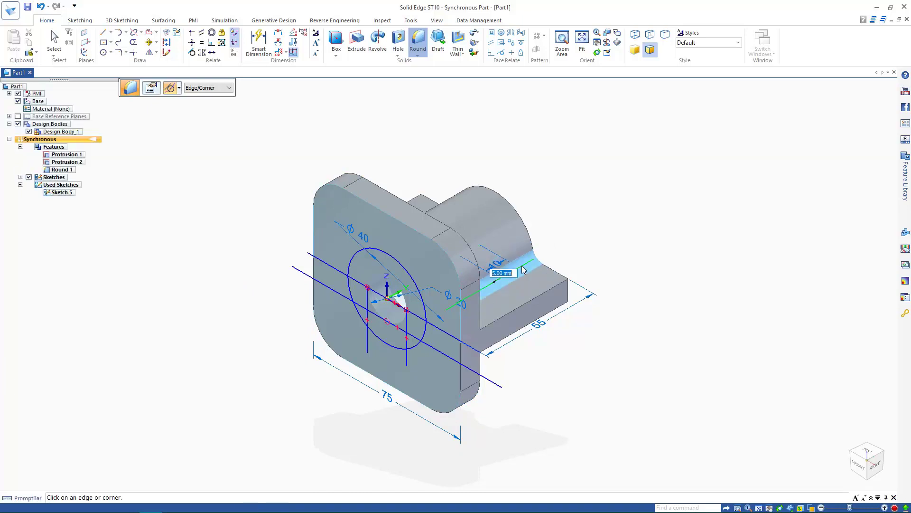
pyautogui.hotkey('ctrl', 't')
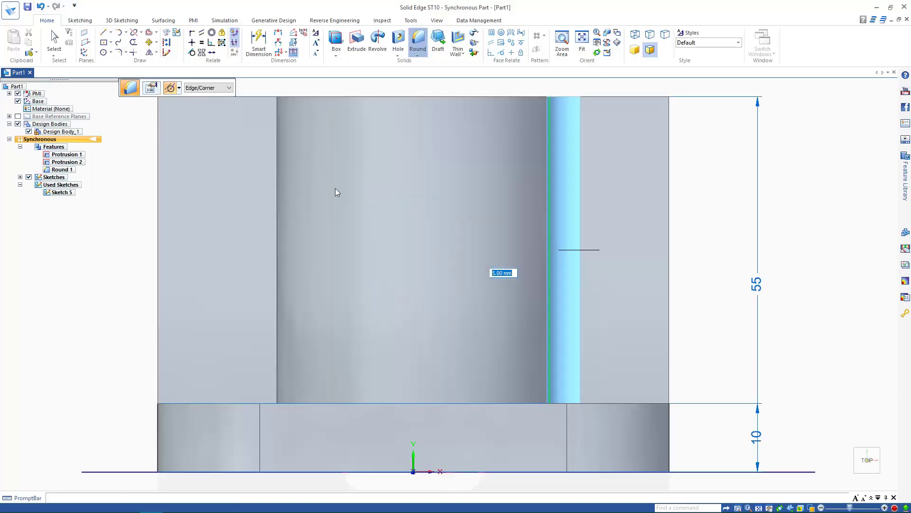
pyautogui.click(277, 197)
pyautogui.hotkey('ctrl', 'i')
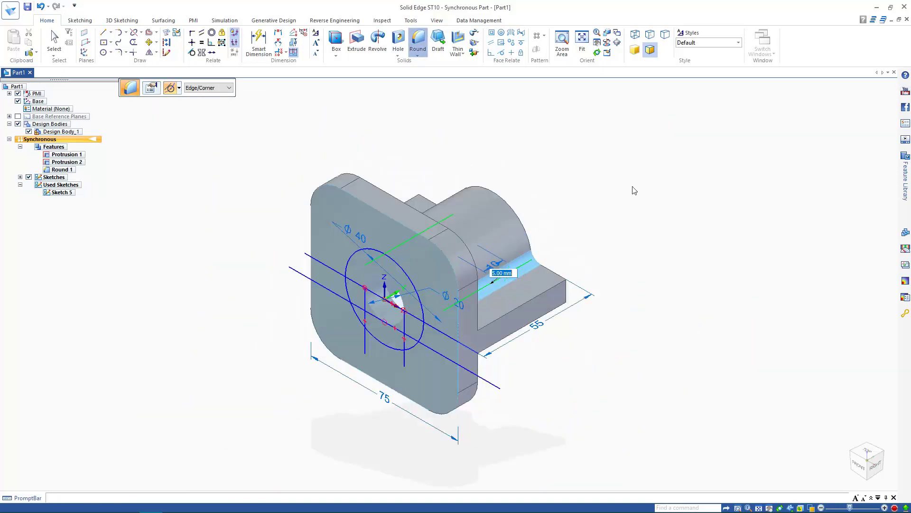
pyautogui.press('Return')
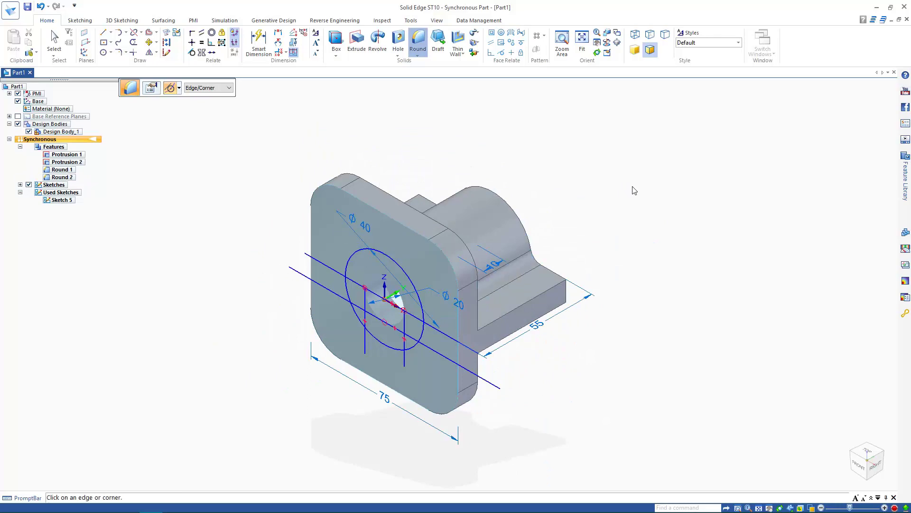
# Step: Round the plate's back top edge, adjoining curved edge and lower edges at 3 mm
pyautogui.moveTo(634, 190); pyautogui.dragTo(451, 185, button='middle')
pyautogui.click(368, 186)
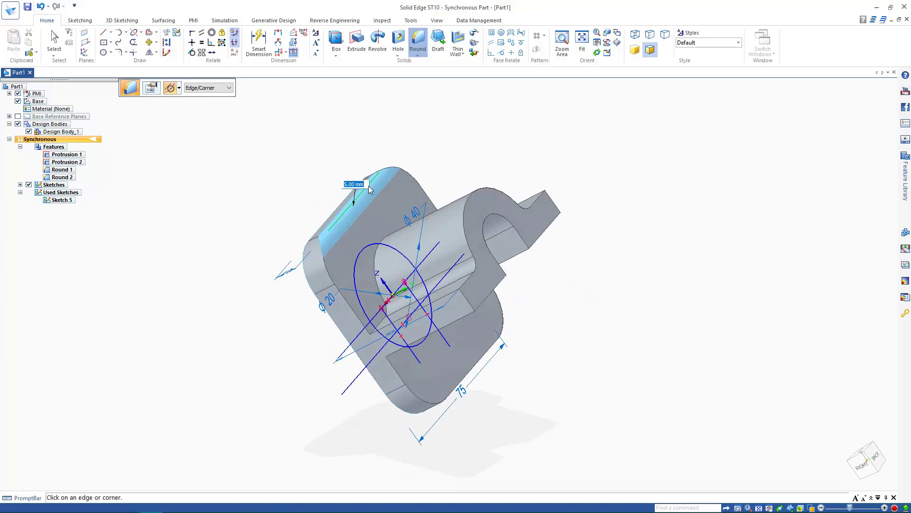
pyautogui.write('3')
pyautogui.press('Return')
pyautogui.click(321, 248)
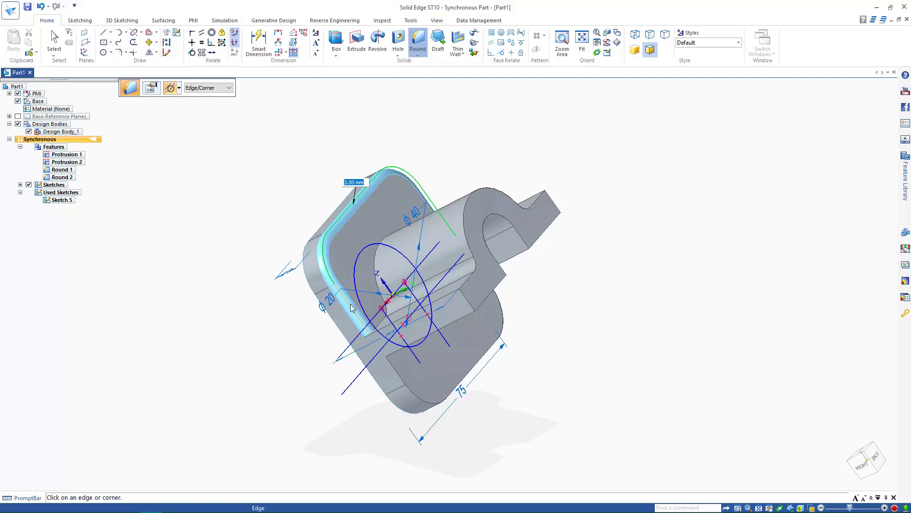
pyautogui.click(460, 381)
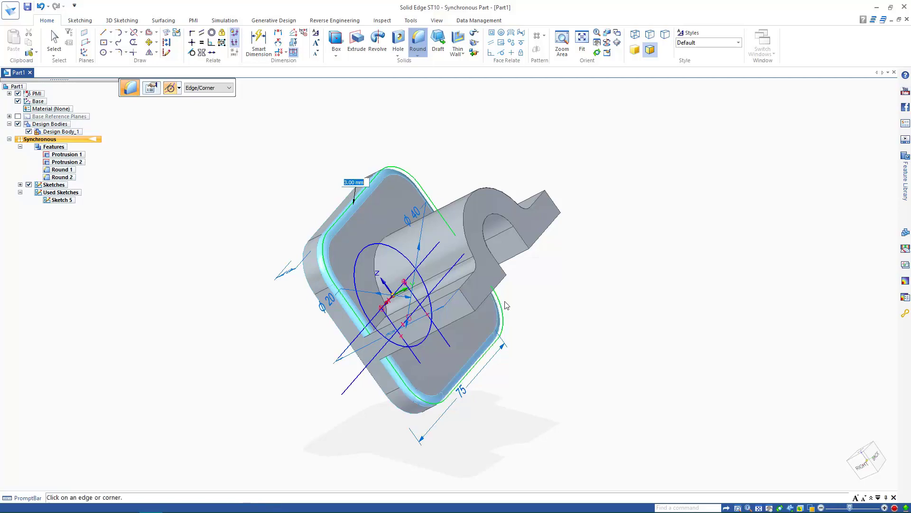
pyautogui.moveTo(507, 305); pyautogui.dragTo(388, 286, button='middle')
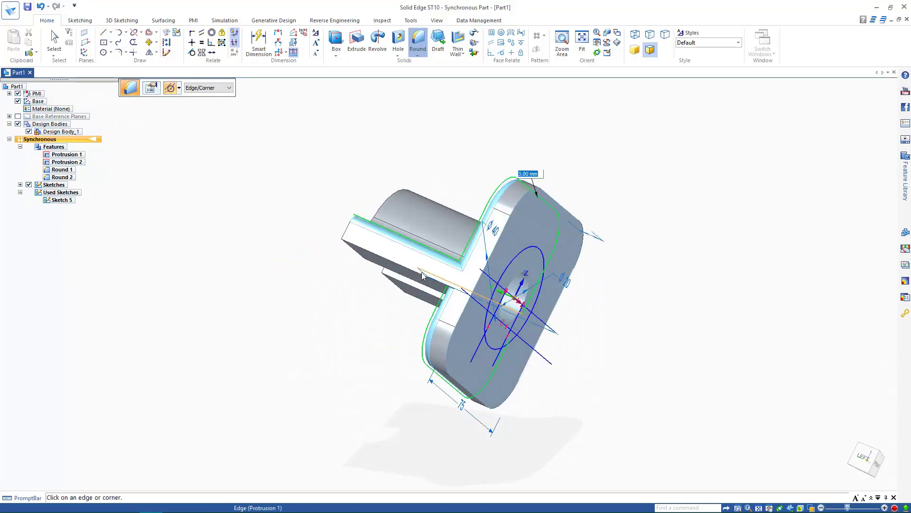
pyautogui.moveTo(593, 277); pyautogui.dragTo(425, 286, button='middle')
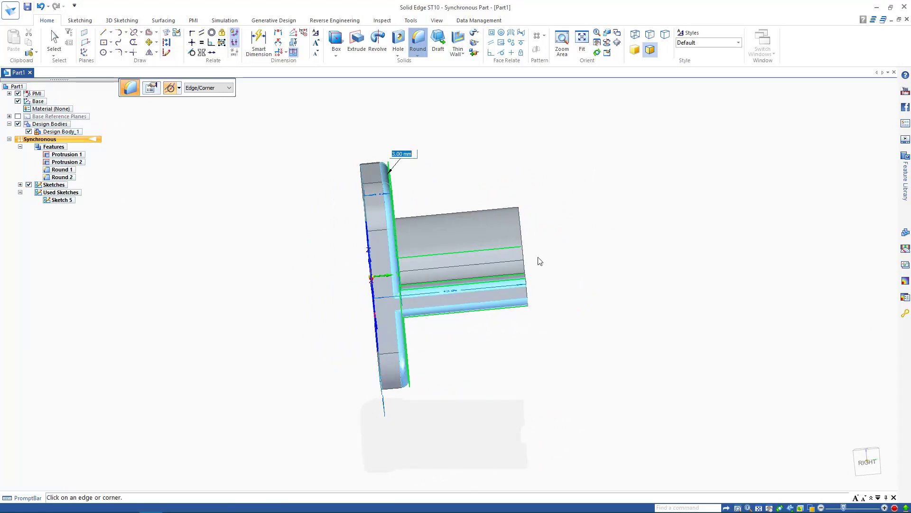
pyautogui.moveTo(403, 266); pyautogui.dragTo(477, 245, button='middle')
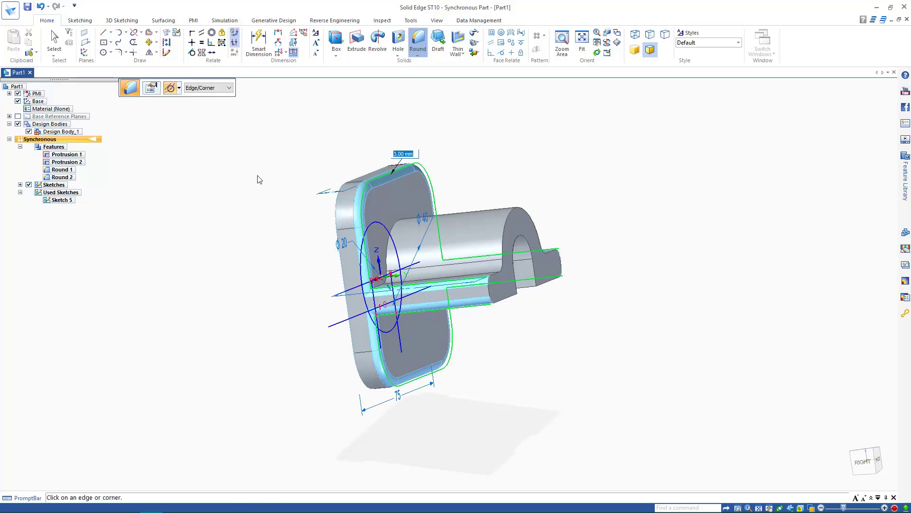
pyautogui.rightClick(310, 173)
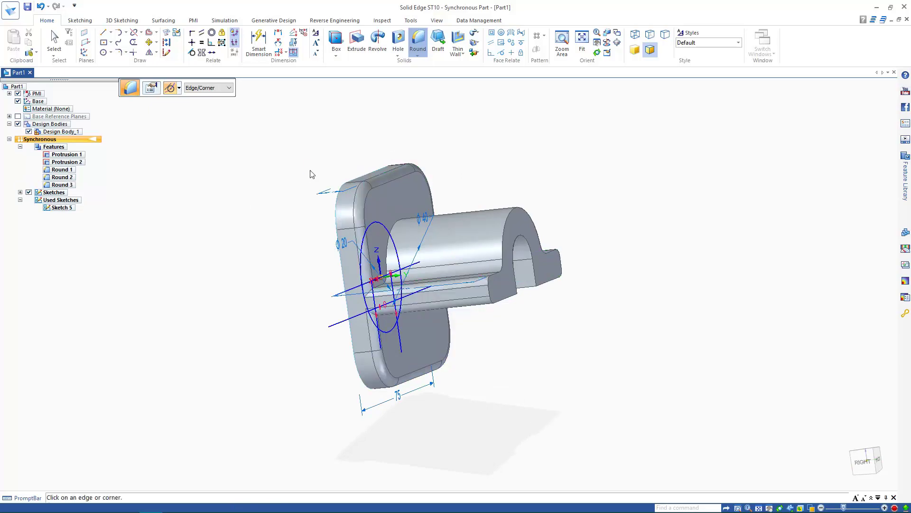
# Step: Return to the isometric view and collapse the Used Sketches list
pyautogui.moveTo(344, 164); pyautogui.dragTo(526, 170, button='middle')
pyautogui.hotkey('ctrl', 'i')
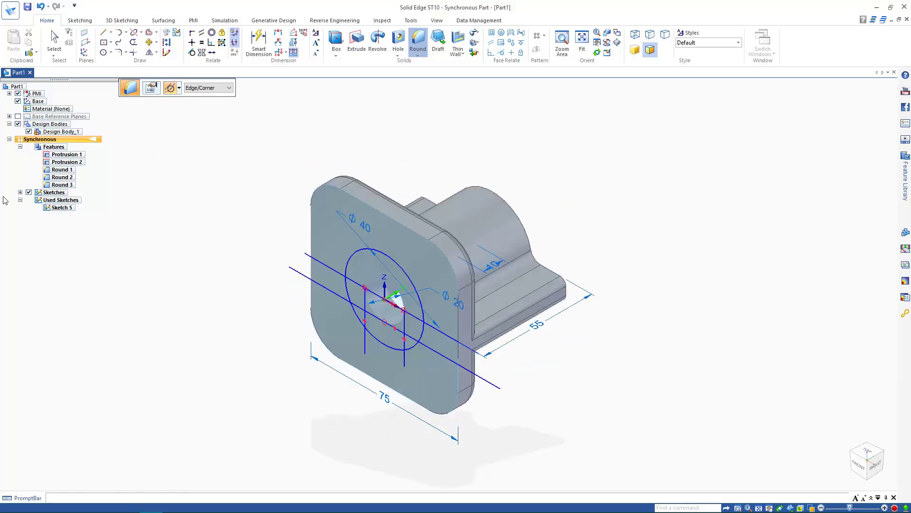
pyautogui.click(20, 200)
# Step: Hide the sketches and place M4 holes at the arc centres of all four rounded plate corners
pyautogui.click(29, 192)
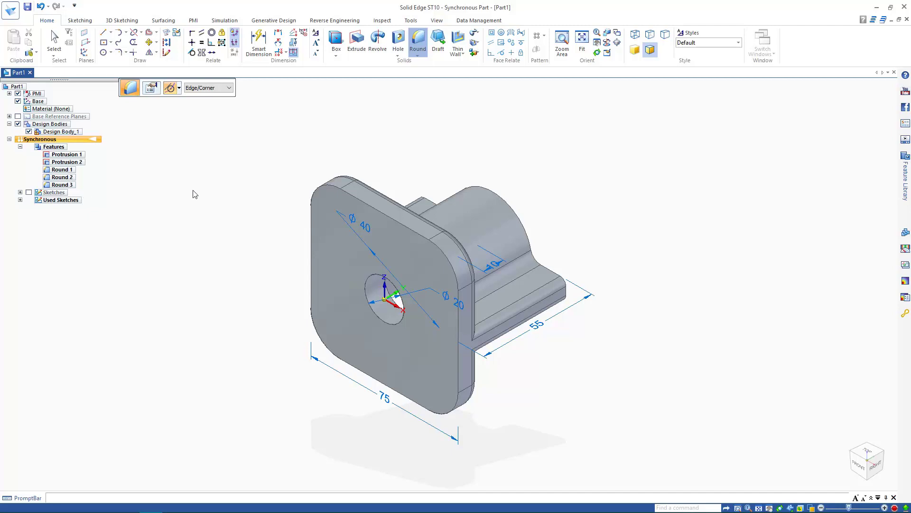
pyautogui.click(398, 41)
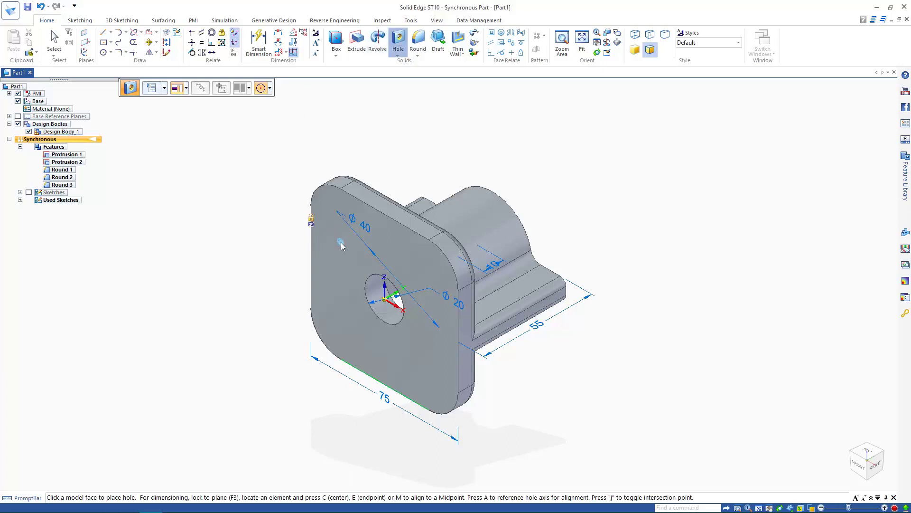
pyautogui.press('F3')
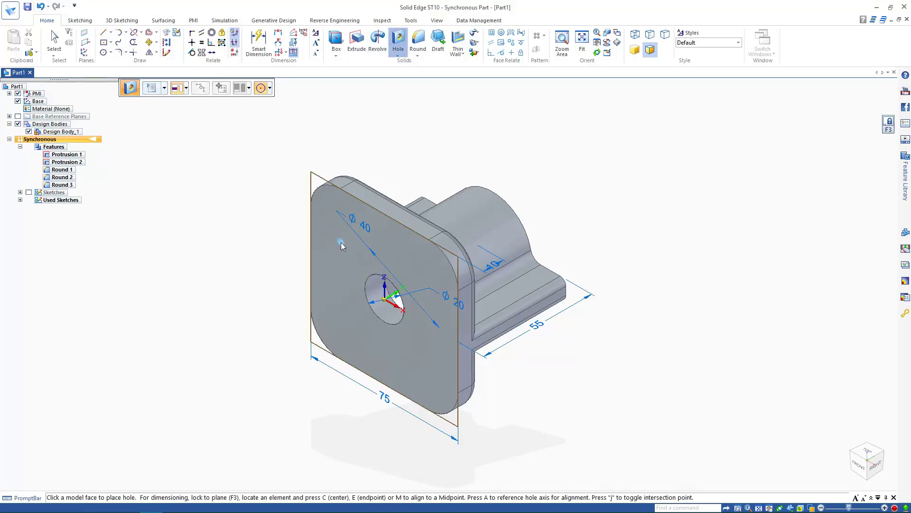
pyautogui.hotkey('ctrl', 'h')
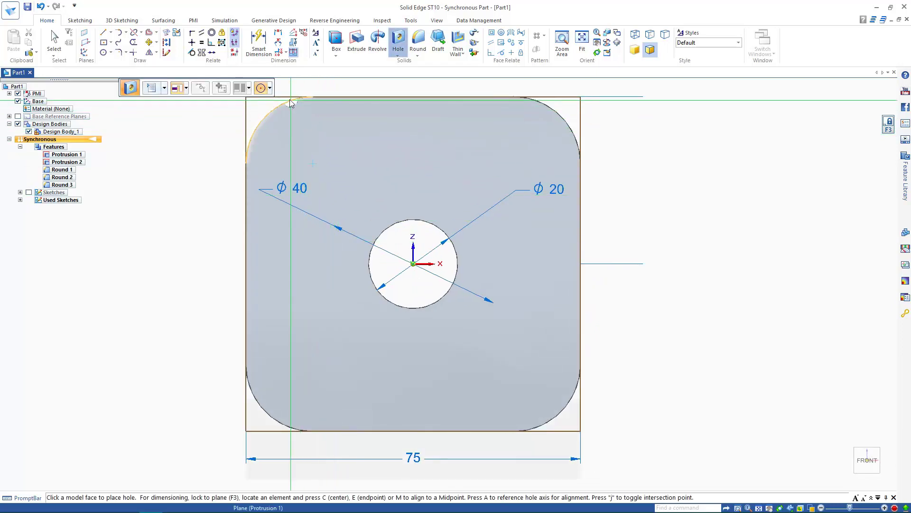
pyautogui.click(269, 88)
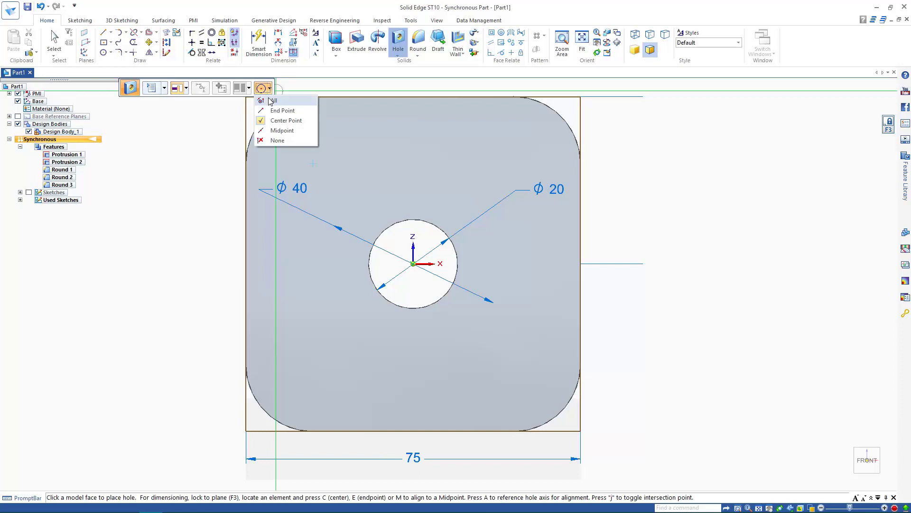
pyautogui.click(272, 100)
pyautogui.click(311, 163)
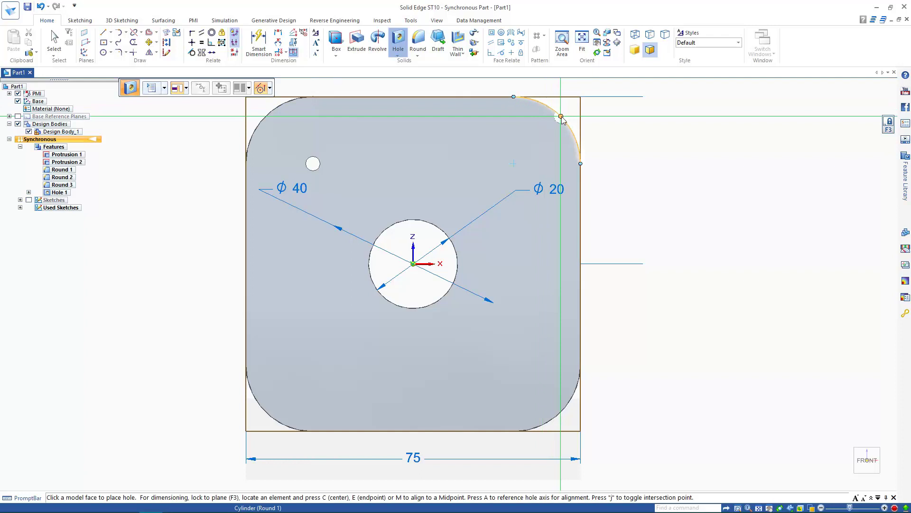
pyautogui.click(513, 163)
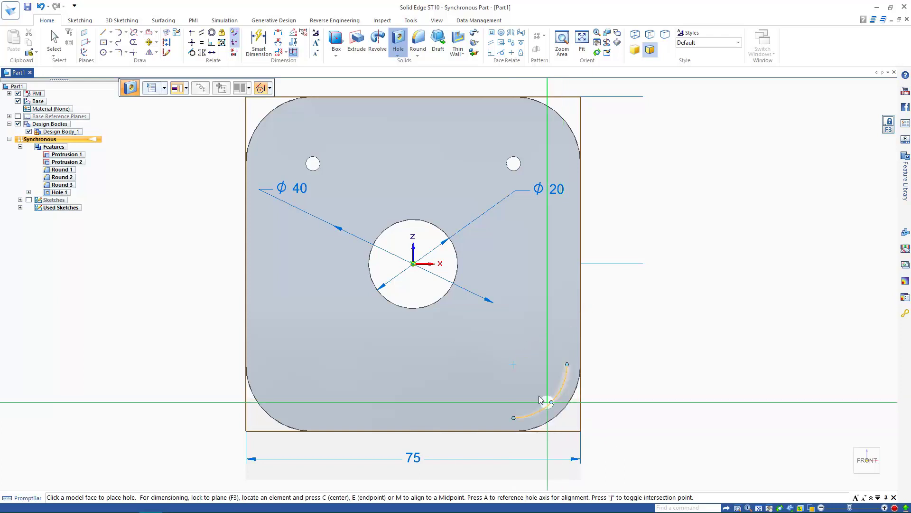
pyautogui.click(513, 364)
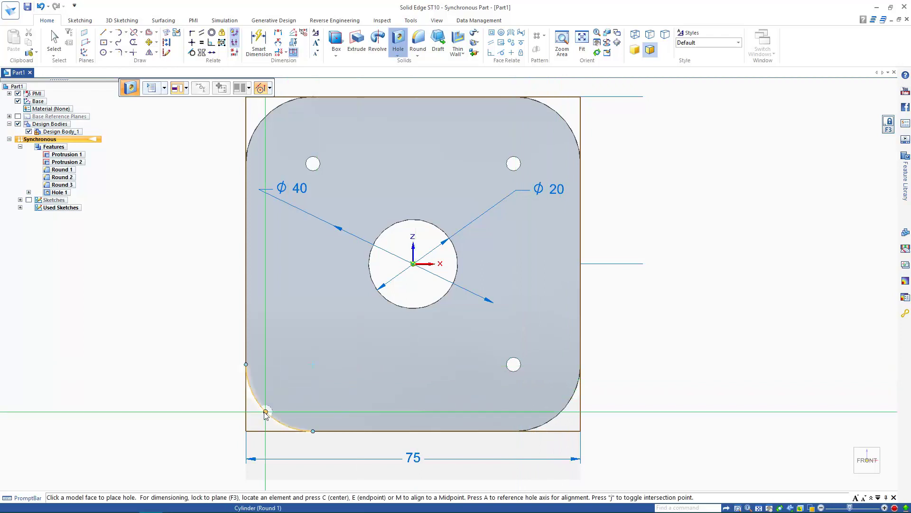
pyautogui.click(313, 364)
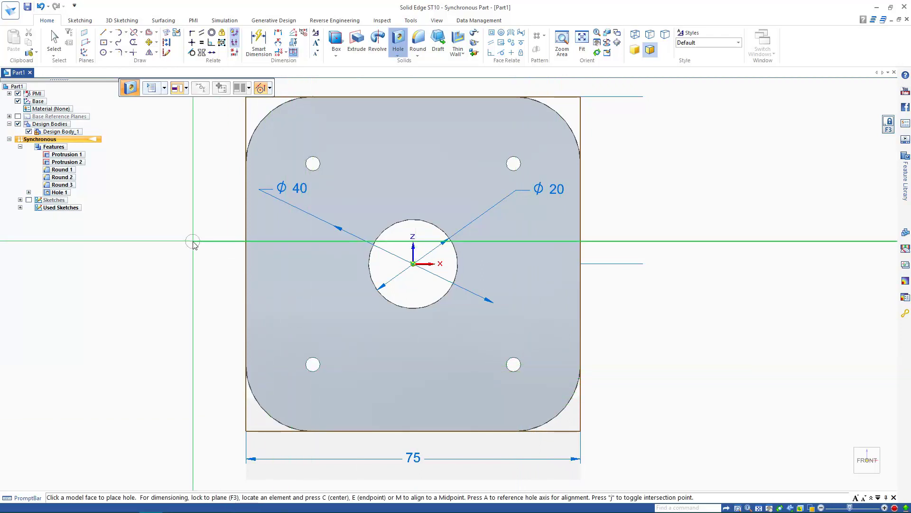
pyautogui.hotkey('ctrl', 'i')
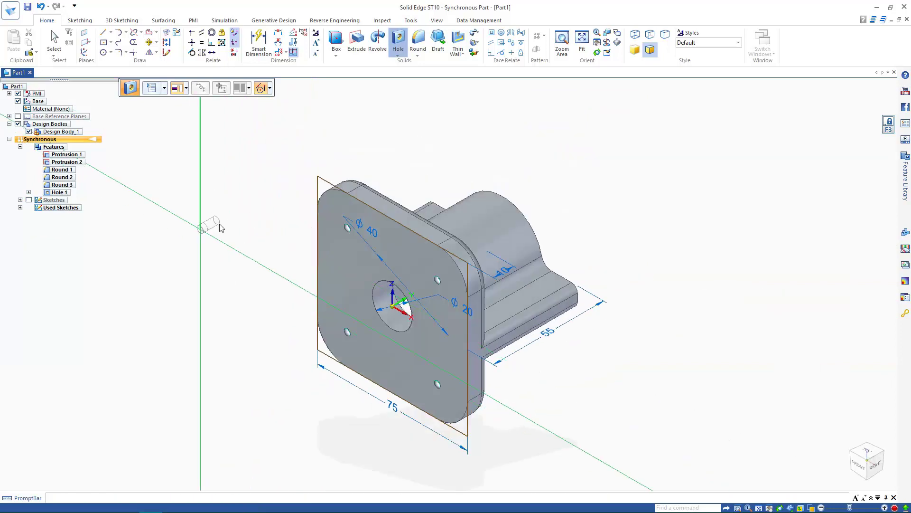
pyautogui.press('Escape')
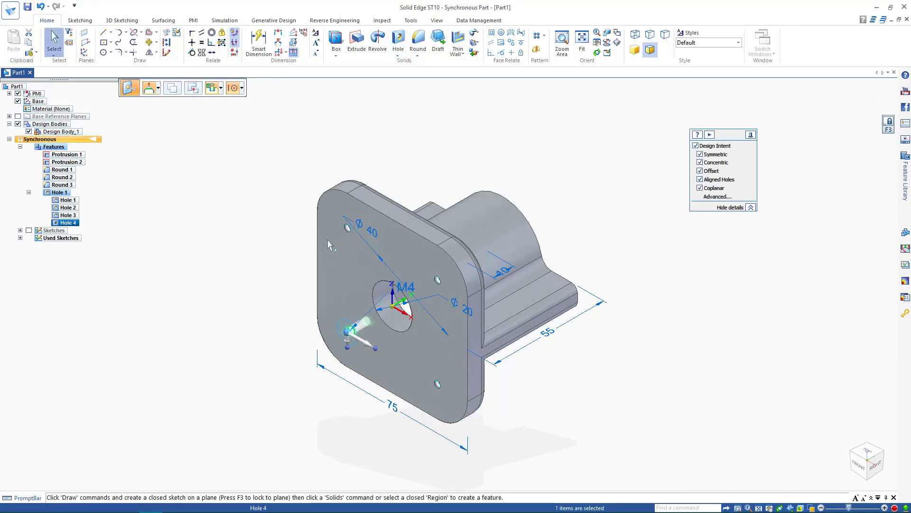
# Step: Change the M4 corner holes' thread extent from 2 mm finite to To hole extent
pyautogui.scroll(4, 349, 229)
pyautogui.scroll(2, 350, 230)
pyautogui.moveTo(360, 223)
pyautogui.mouseDown(button='middle')
pyautogui.moveTo(362, 200)
pyautogui.moveTo(424, 190)
pyautogui.moveTo(362, 195)
pyautogui.moveTo(356, 207)
pyautogui.moveTo(368, 209)
pyautogui.mouseUp(button='middle')
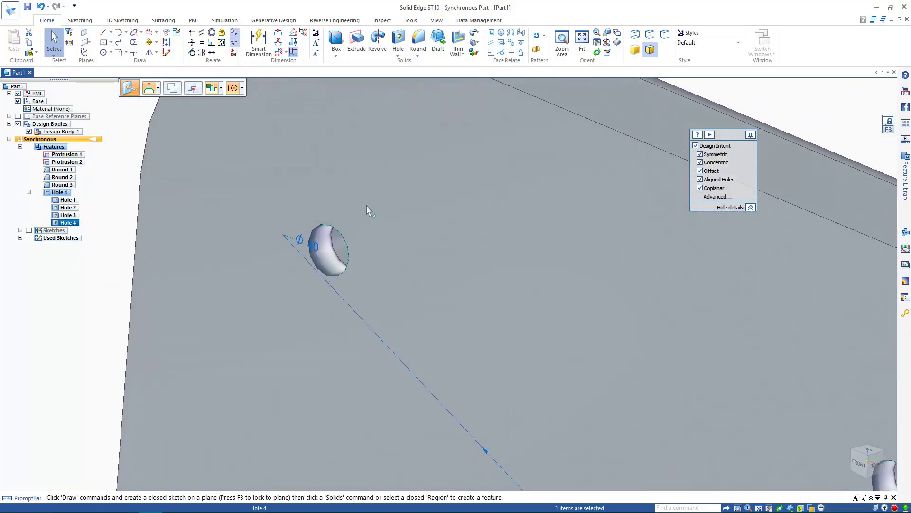
pyautogui.hotkey('ctrl', 'i')
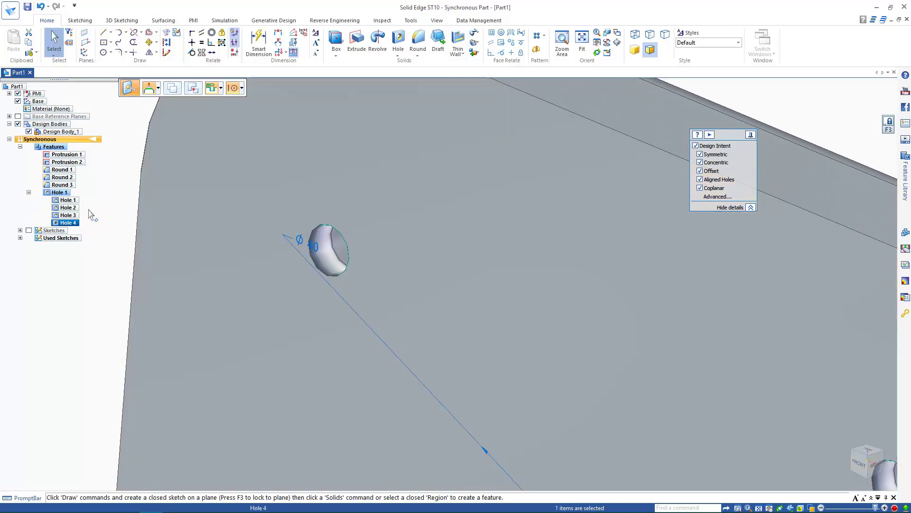
pyautogui.click(66, 200)
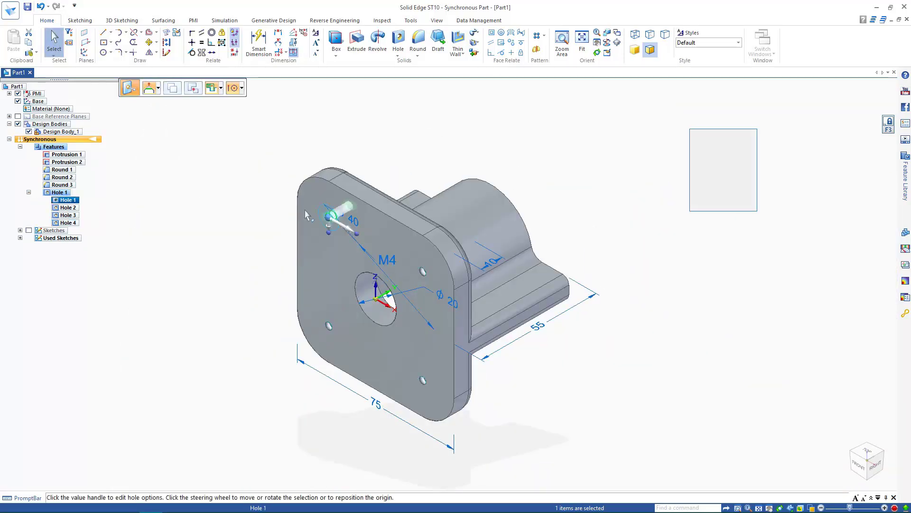
pyautogui.click(382, 256)
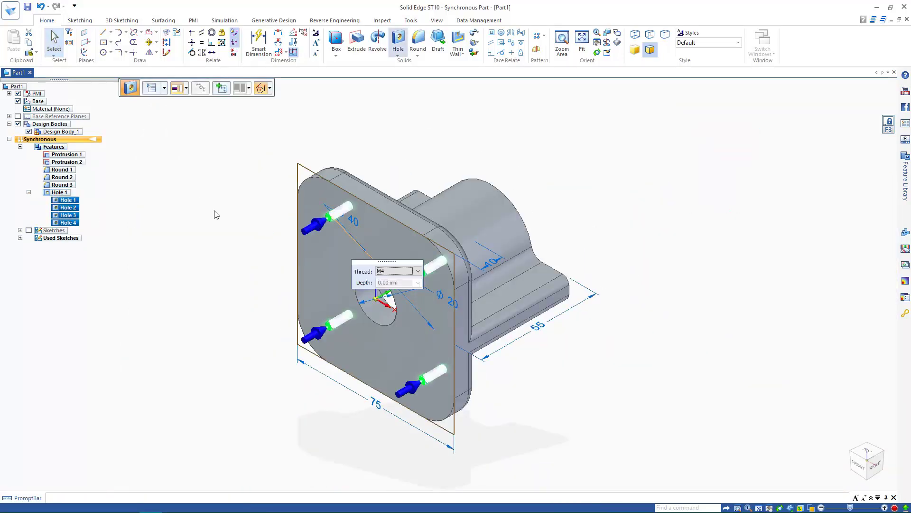
pyautogui.click(151, 88)
pyautogui.moveTo(286, 144); pyautogui.dragTo(733, 88)
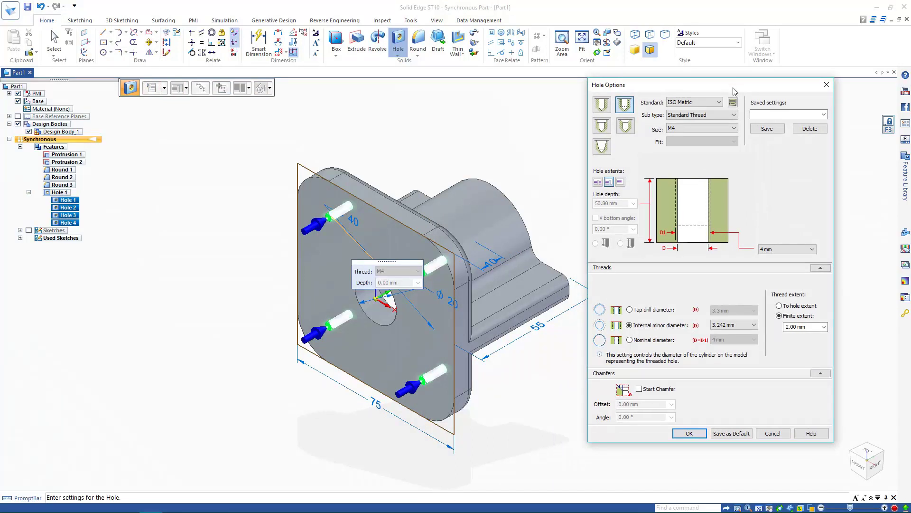
pyautogui.click(781, 307)
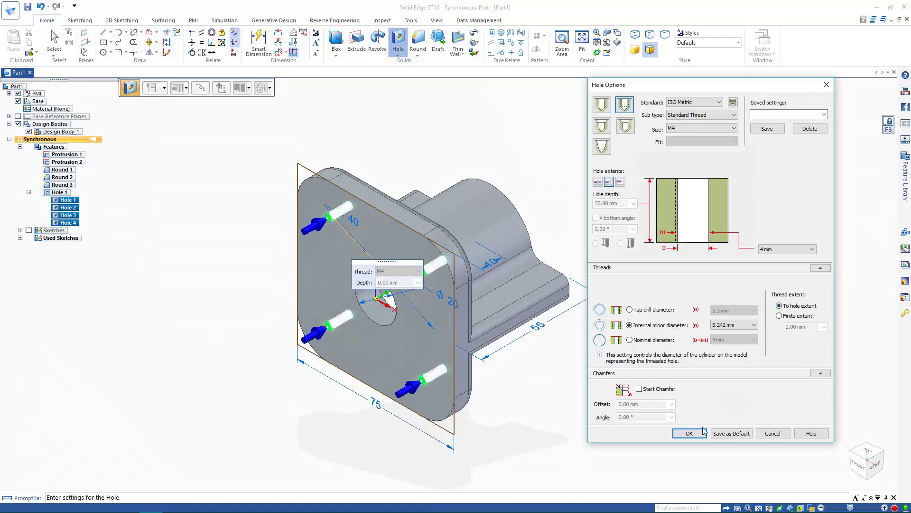
pyautogui.click(688, 435)
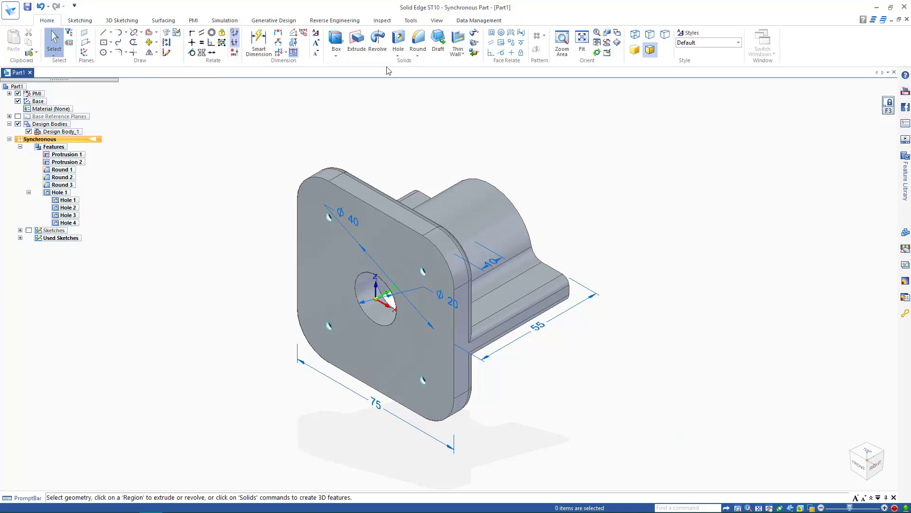
# Step: Set up a new Simple hole with Drill Size sub type and 4 mm size
pyautogui.click(398, 41)
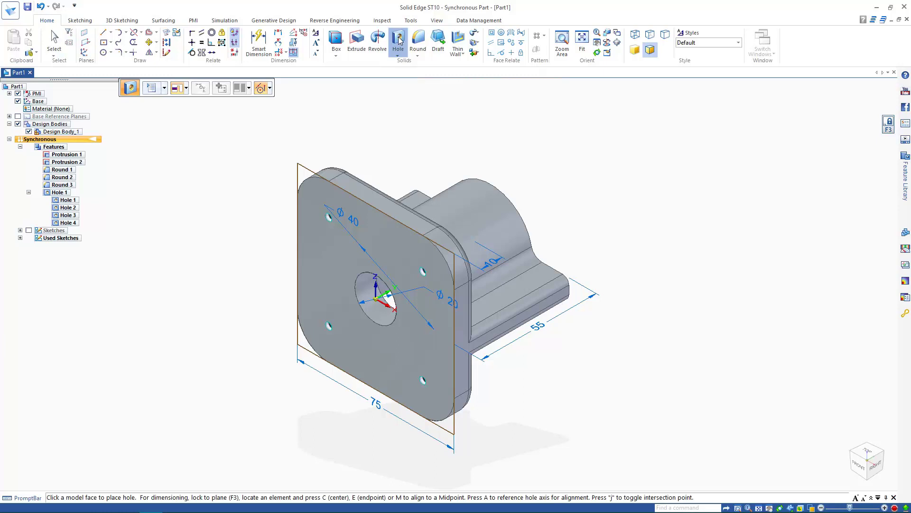
pyautogui.click(152, 88)
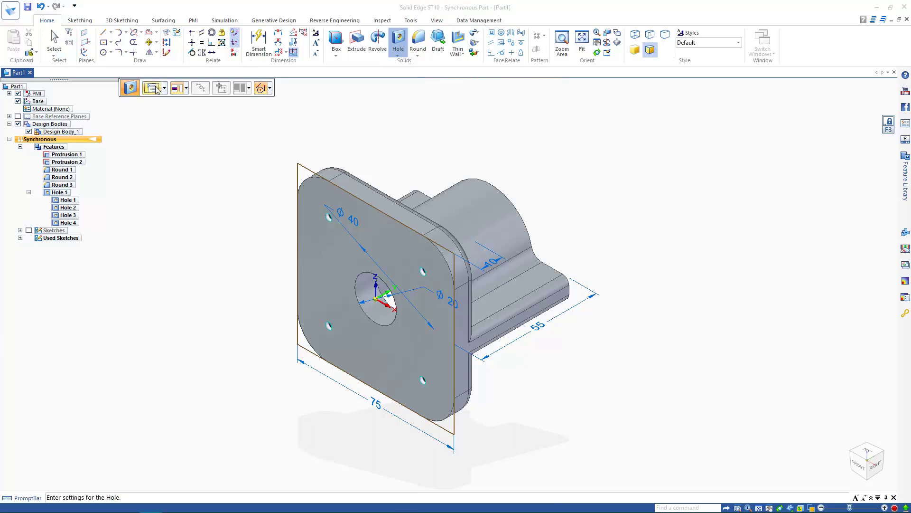
pyautogui.click(157, 90)
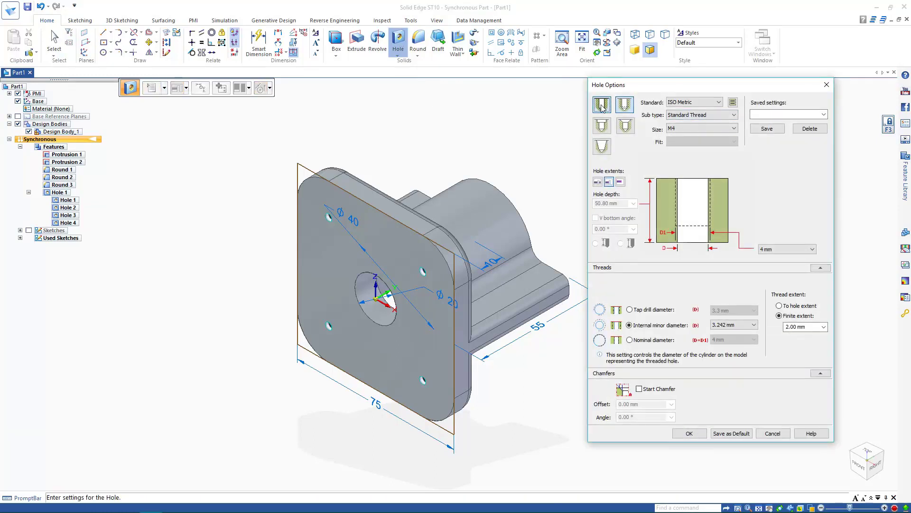
pyautogui.click(690, 115)
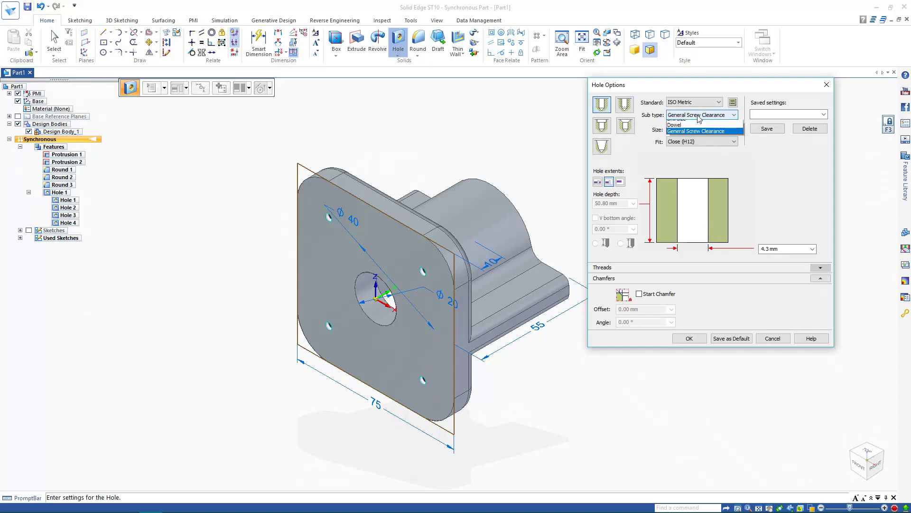
pyautogui.click(690, 124)
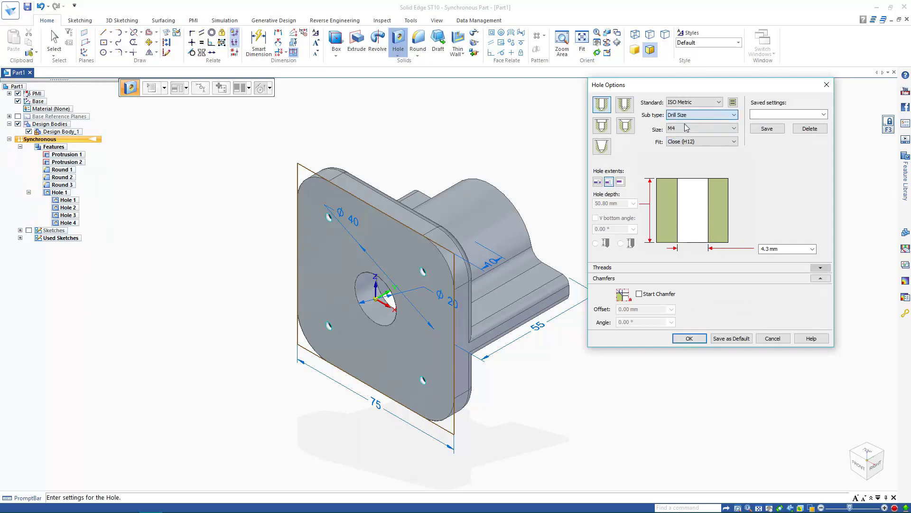
pyautogui.click(687, 128)
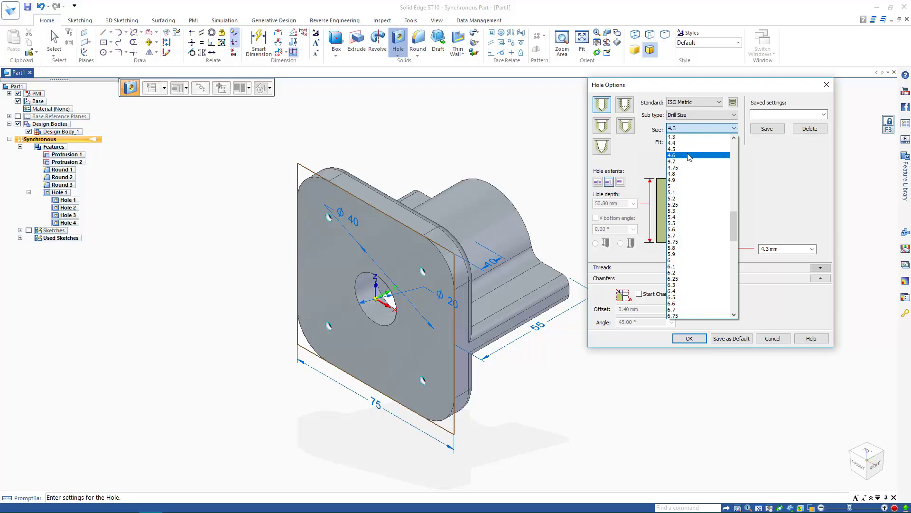
pyautogui.scroll(1, 689, 159)
pyautogui.scroll(1, 689, 159)
pyautogui.click(688, 148)
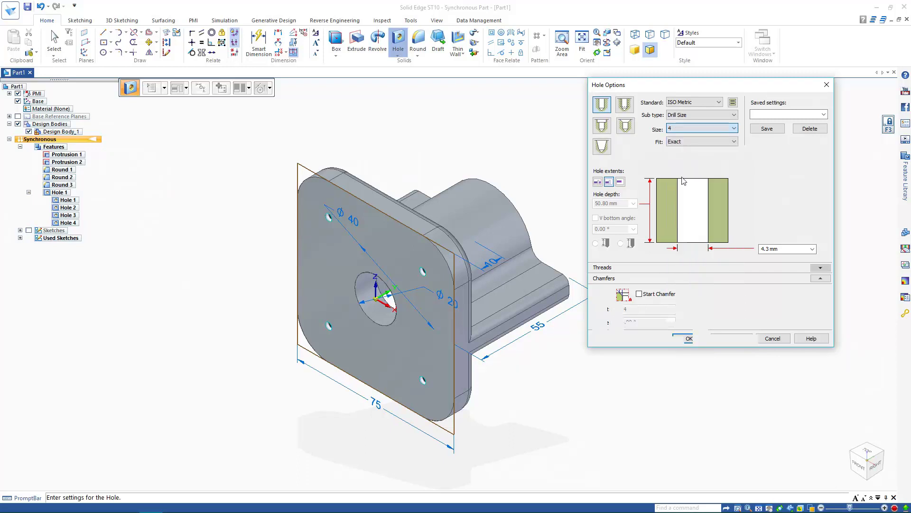
pyautogui.click(690, 337)
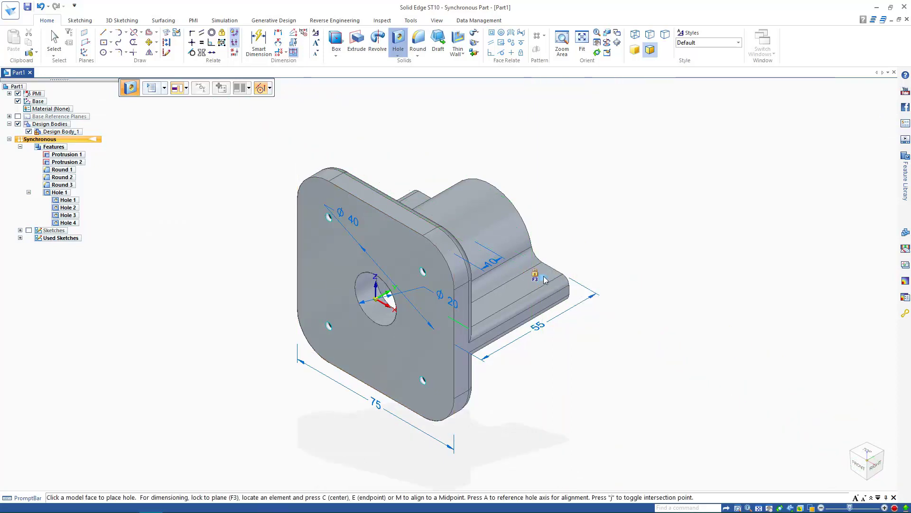
# Step: Place two 4 mm holes on the top face of the 55 mm flange
pyautogui.press('F3')
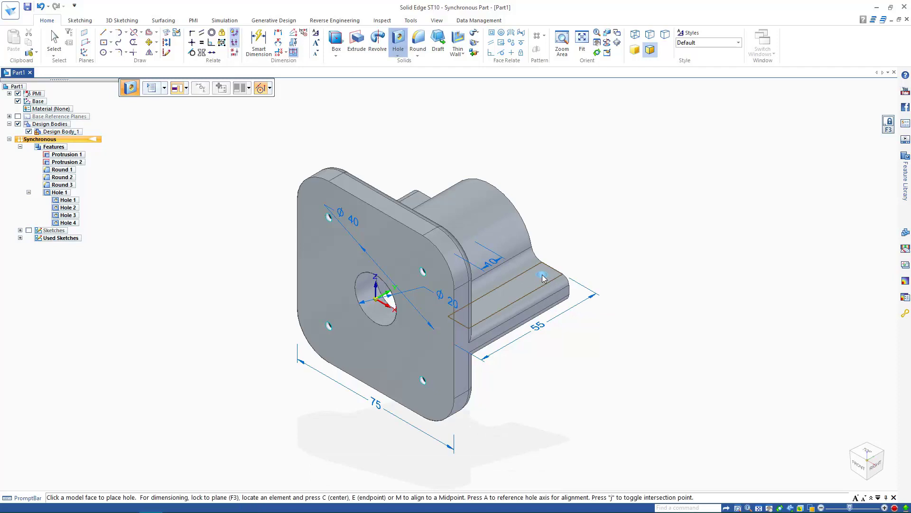
pyautogui.hotkey('ctrl', 'h')
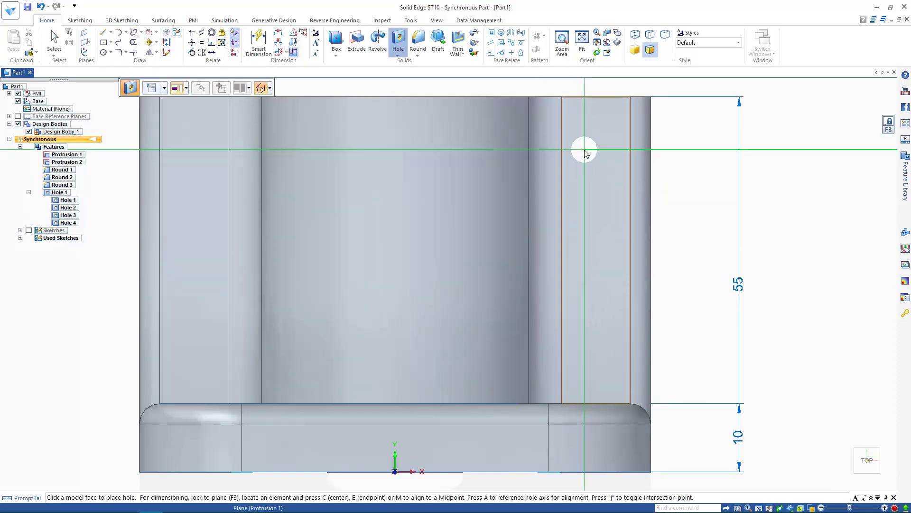
pyautogui.click(584, 151)
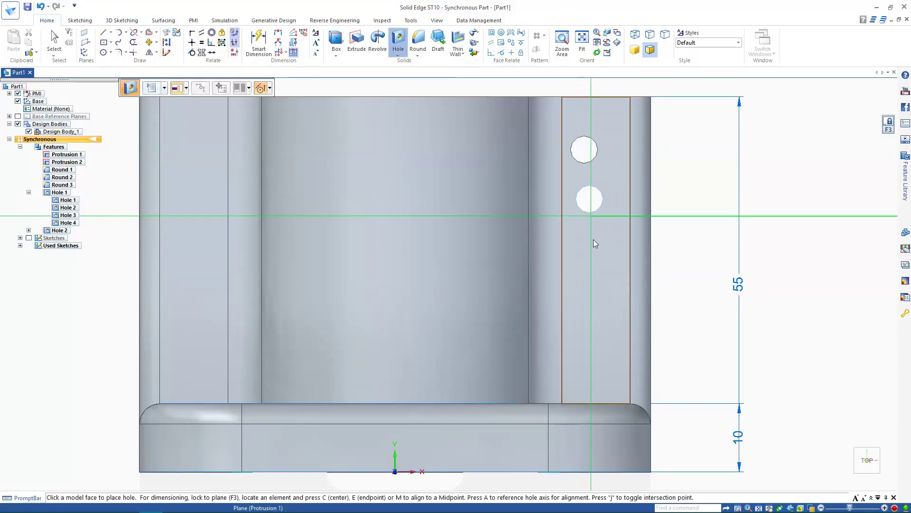
pyautogui.click(612, 357)
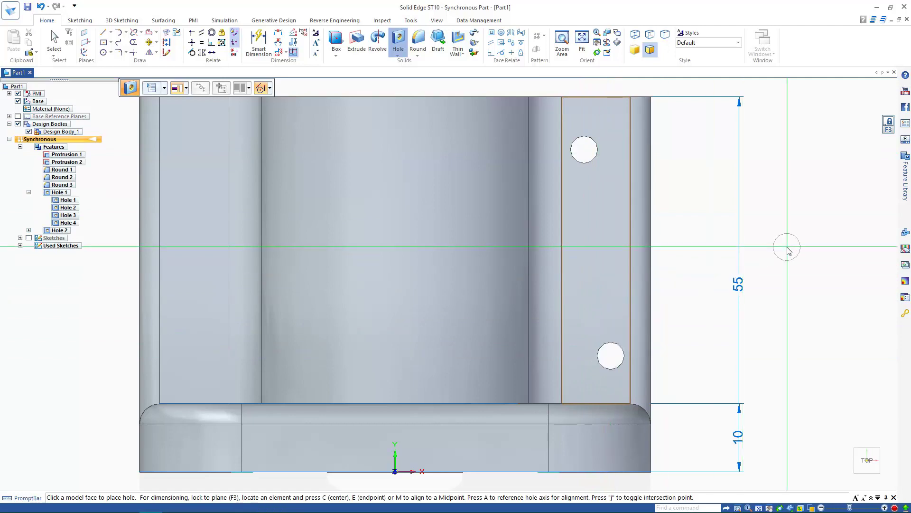
pyautogui.hotkey('ctrl', 'i')
pyautogui.rightClick(789, 250)
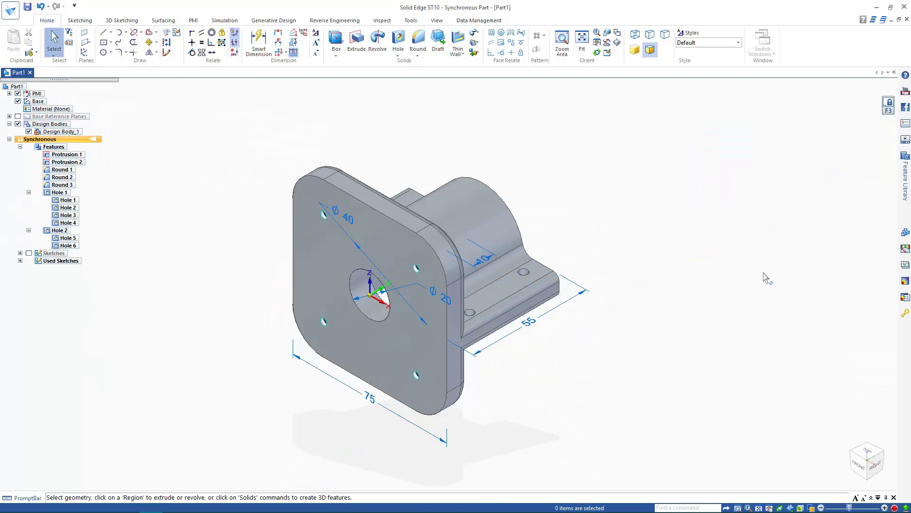
# Step: Mirror the Hole 2 flange holes across the Base plane, creating Hole 7 and Hole 8
pyautogui.click(60, 230)
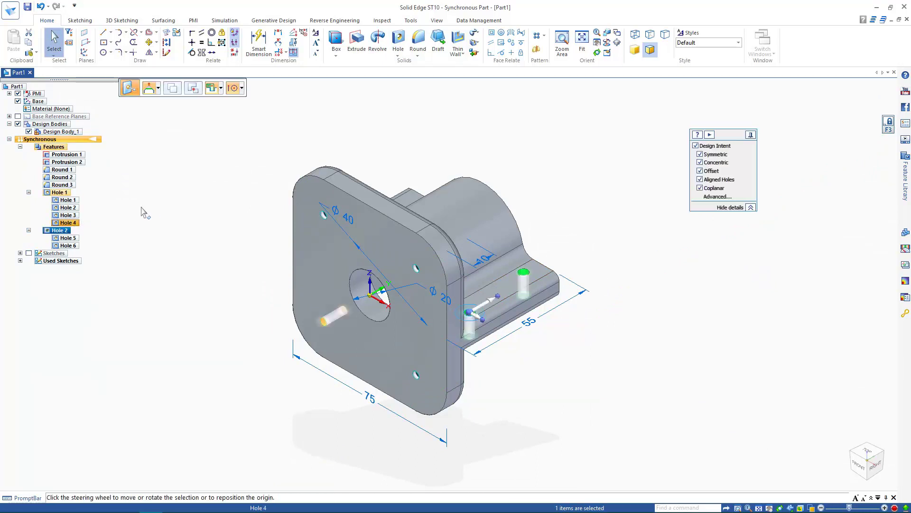
pyautogui.click(536, 50)
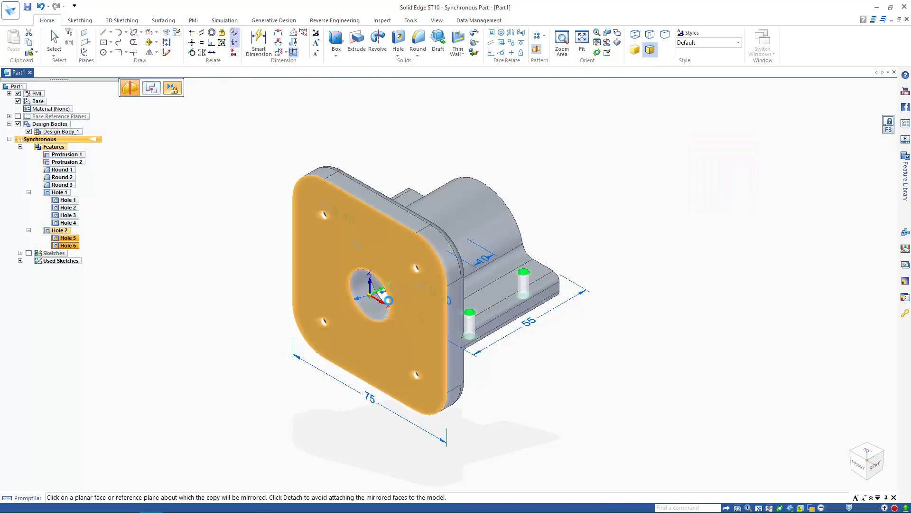
pyautogui.scroll(3, 374, 289)
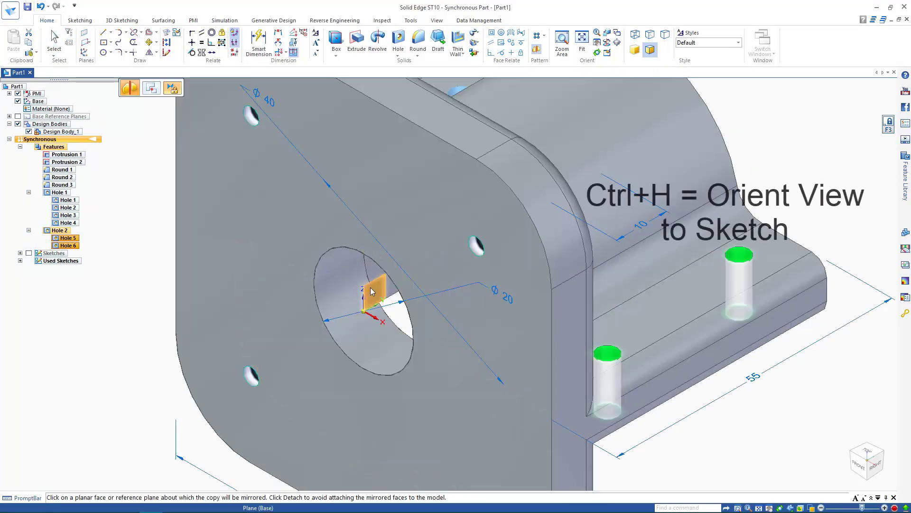
pyautogui.click(372, 290)
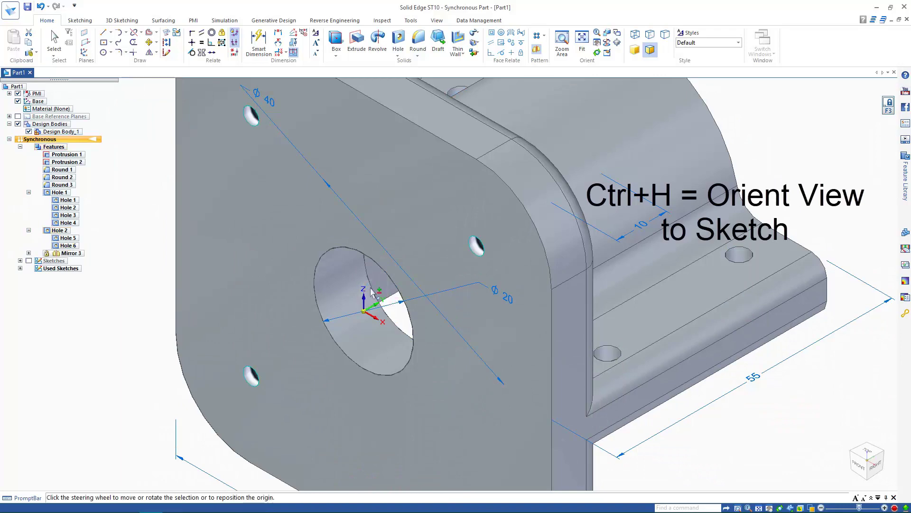
pyautogui.scroll(-3, 372, 290)
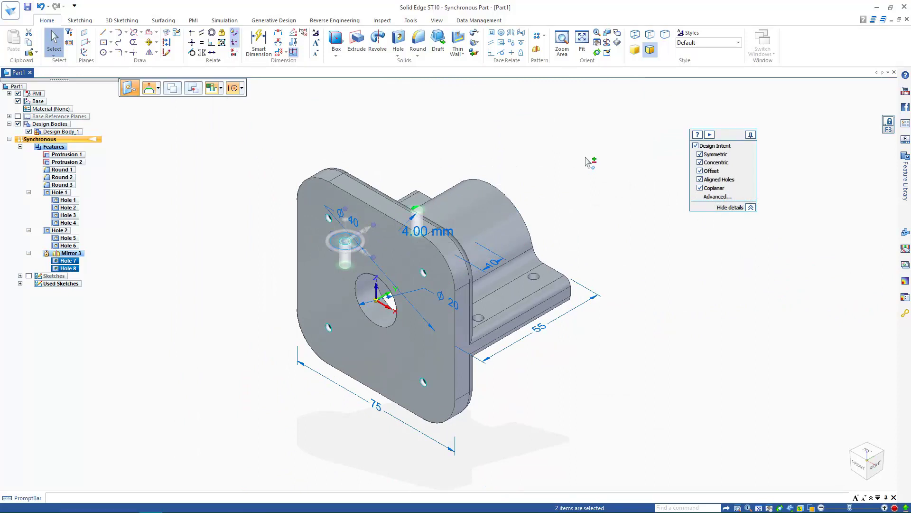
# Step: Drag the plate's L-shaped side face outward until the plate width reads about 99.02 mm
pyautogui.press('Escape')
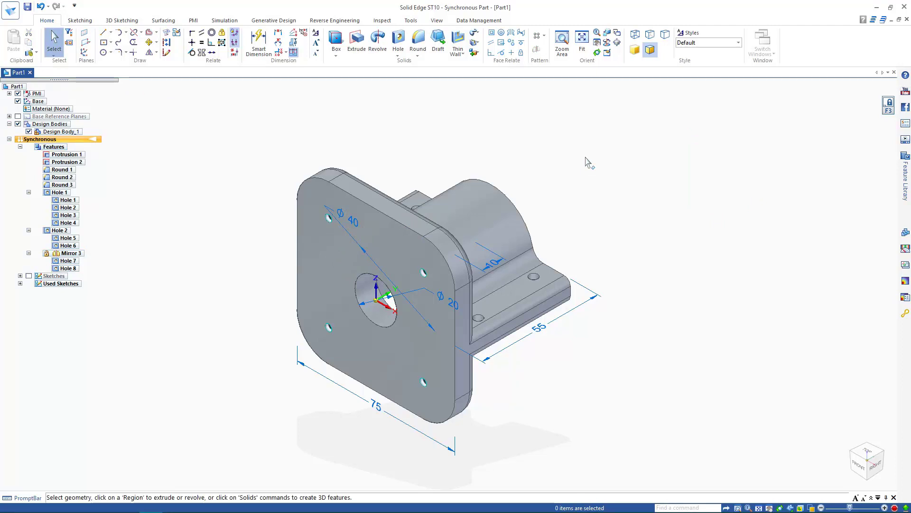
pyautogui.click(522, 320)
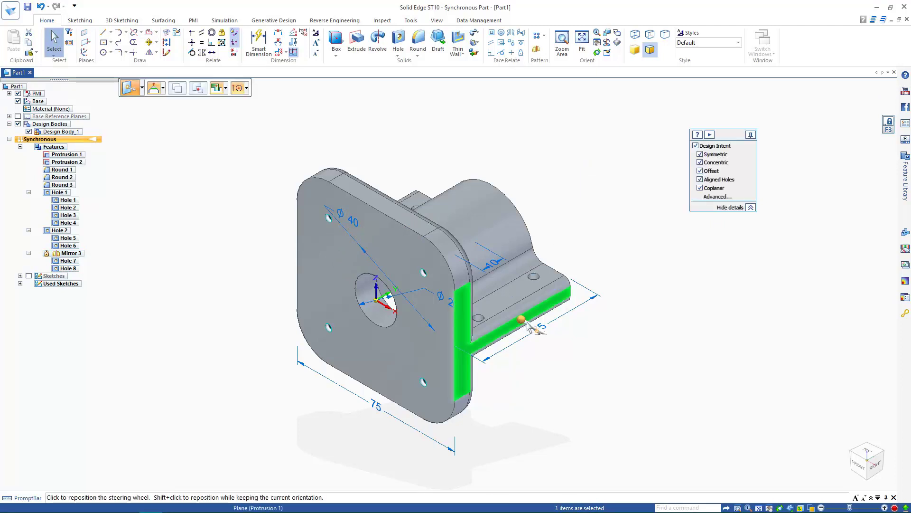
pyautogui.click(533, 325)
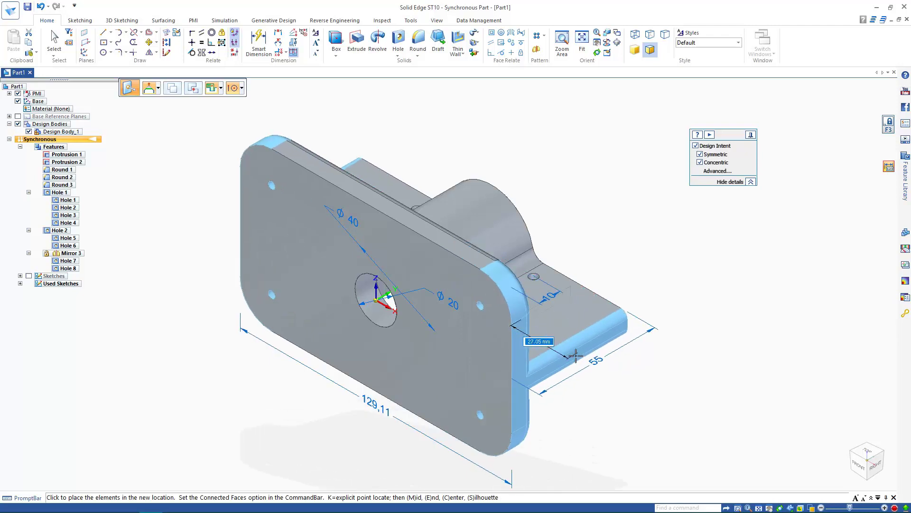
pyautogui.click(577, 360)
pyautogui.click(577, 360)
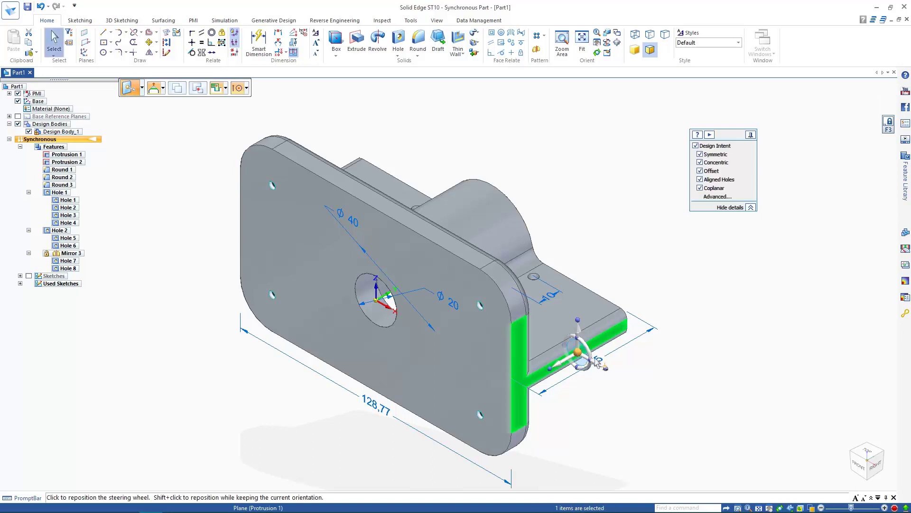
pyautogui.click(598, 369)
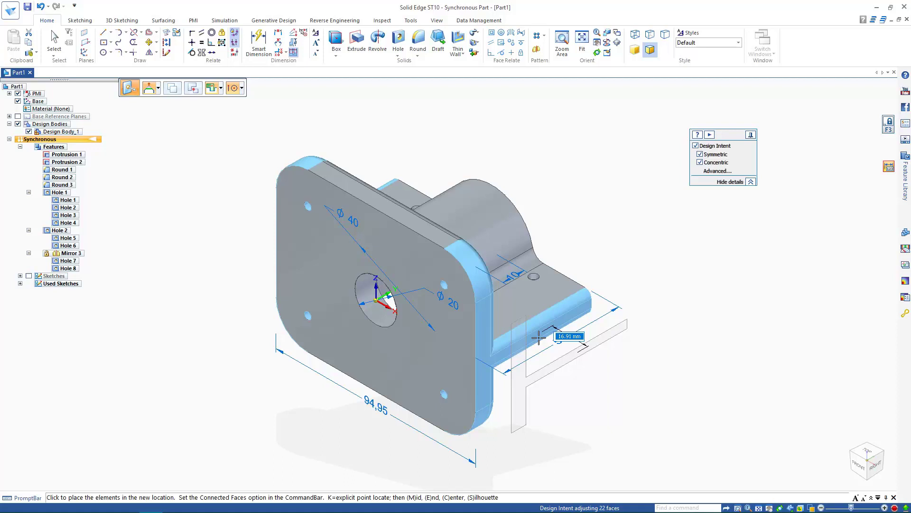
pyautogui.click(540, 338)
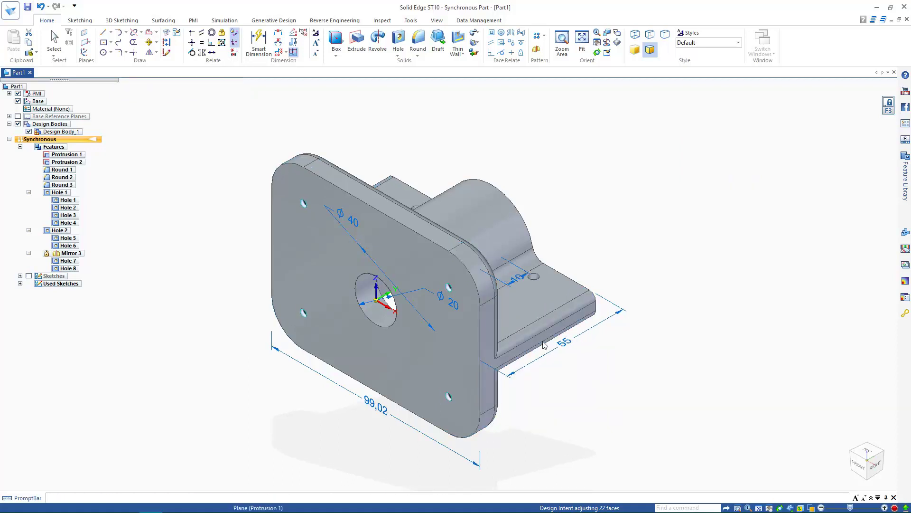
# Step: Change the 99.02 width dimension to 100, resized symmetrically
pyautogui.press('Escape')
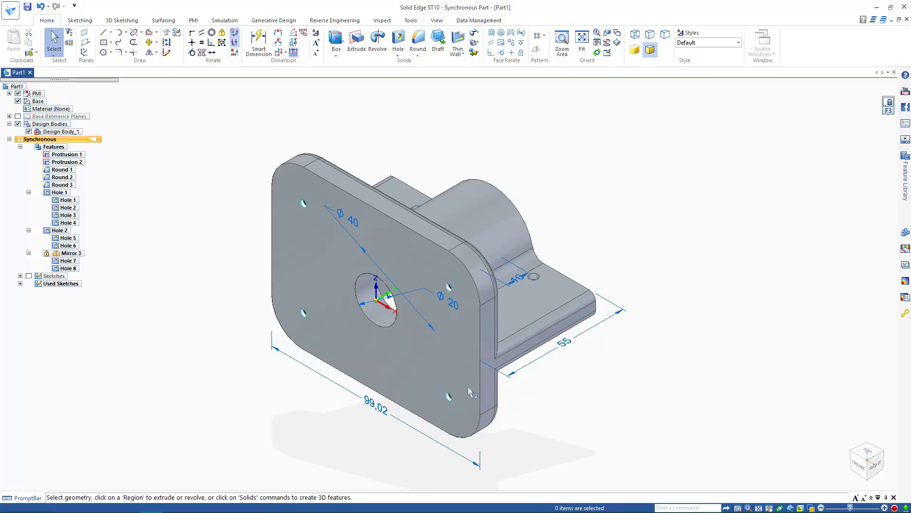
pyautogui.click(375, 411)
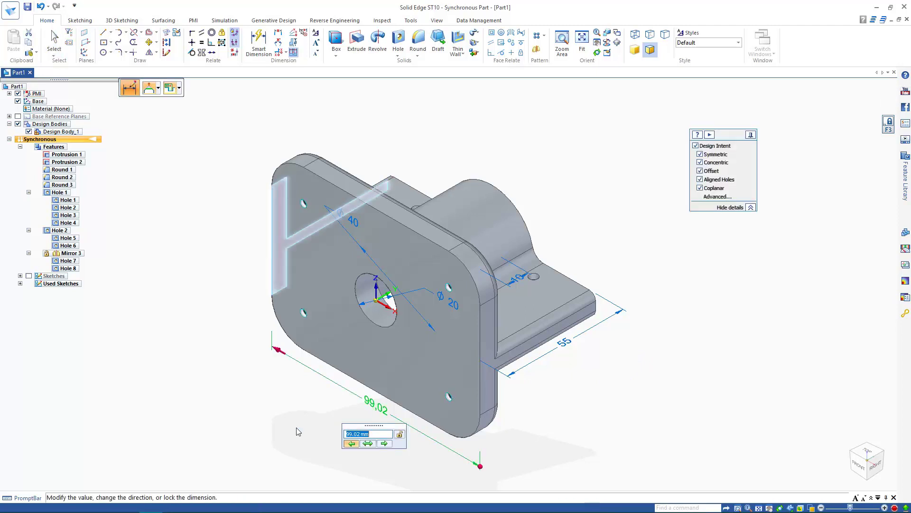
pyautogui.write('100')
pyautogui.press('Return')
pyautogui.click(370, 446)
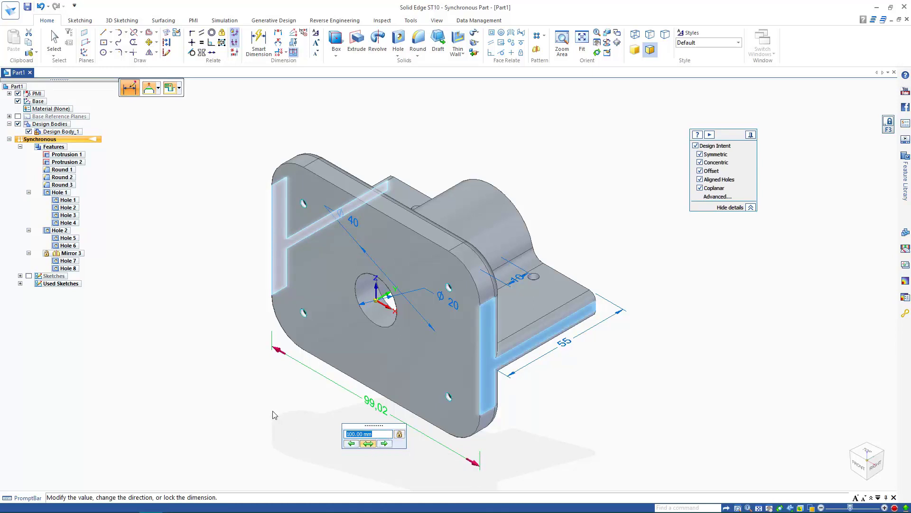
pyautogui.press('Return')
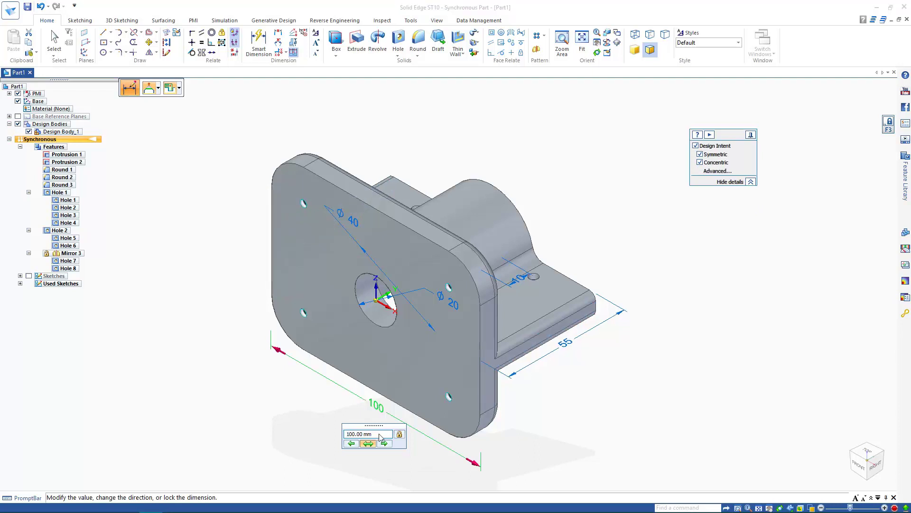
pyautogui.press('Escape')
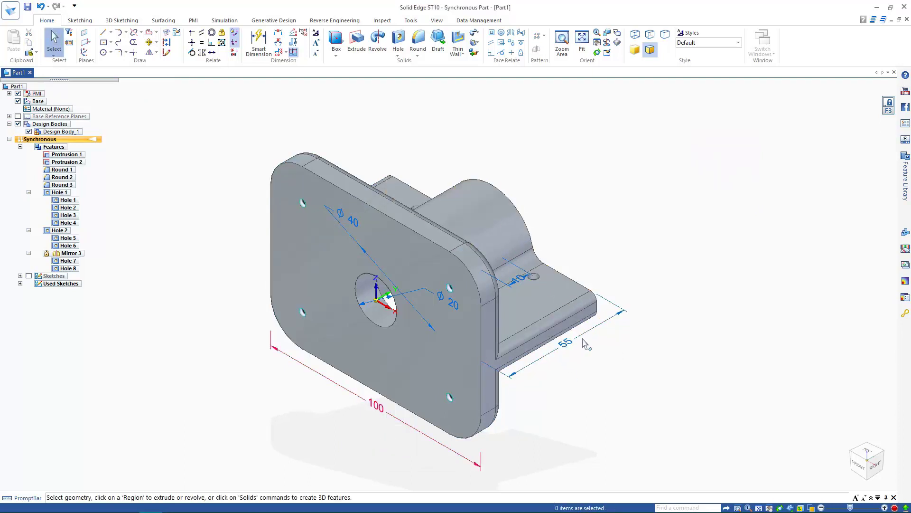
# Step: Lengthen the foot from 55 to 60 mm
pyautogui.click(570, 343)
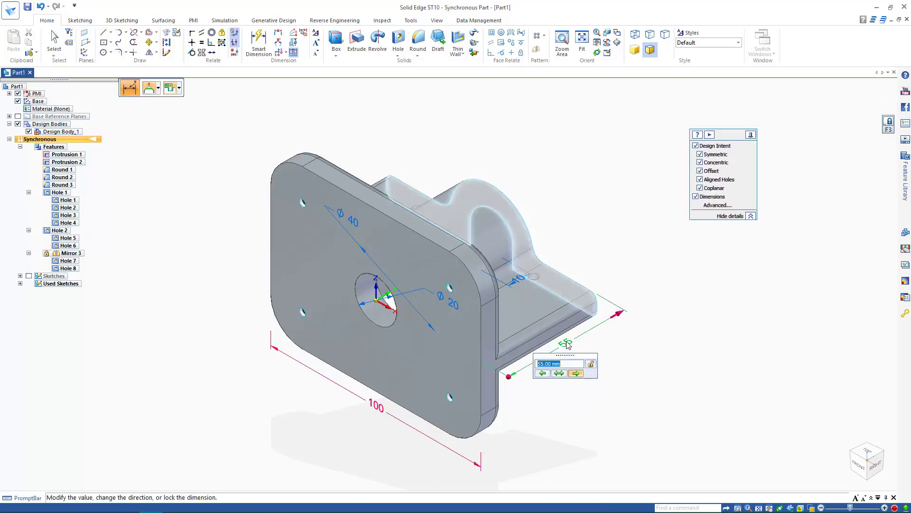
pyautogui.moveTo(572, 354); pyautogui.dragTo(625, 377)
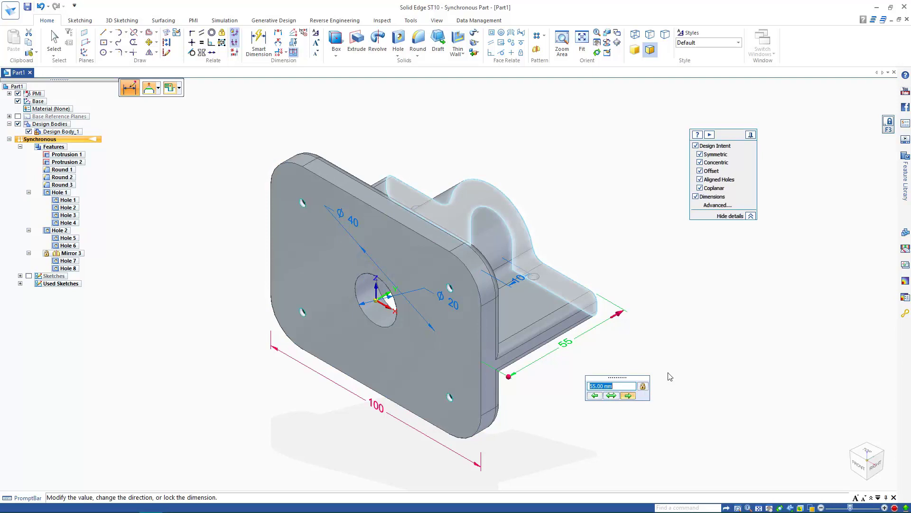
pyautogui.write('60')
pyautogui.press('Return')
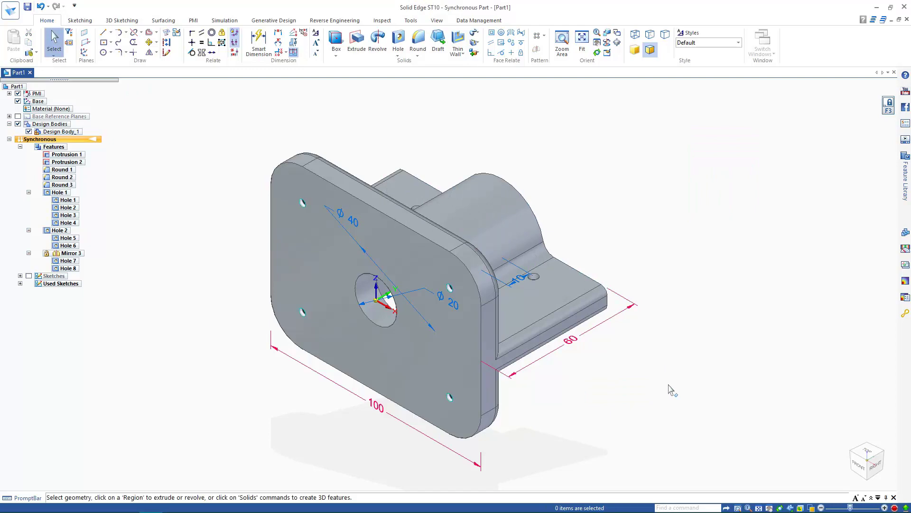
# Step: From a rear view, try moving the foot's end face and clear the selection
pyautogui.moveTo(675, 260); pyautogui.dragTo(565, 285, button='middle')
pyautogui.click(574, 290)
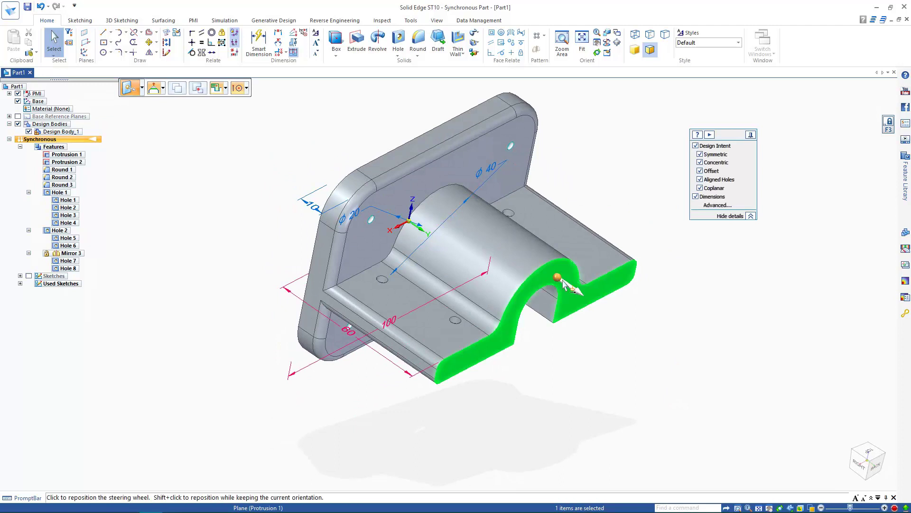
pyautogui.click(575, 290)
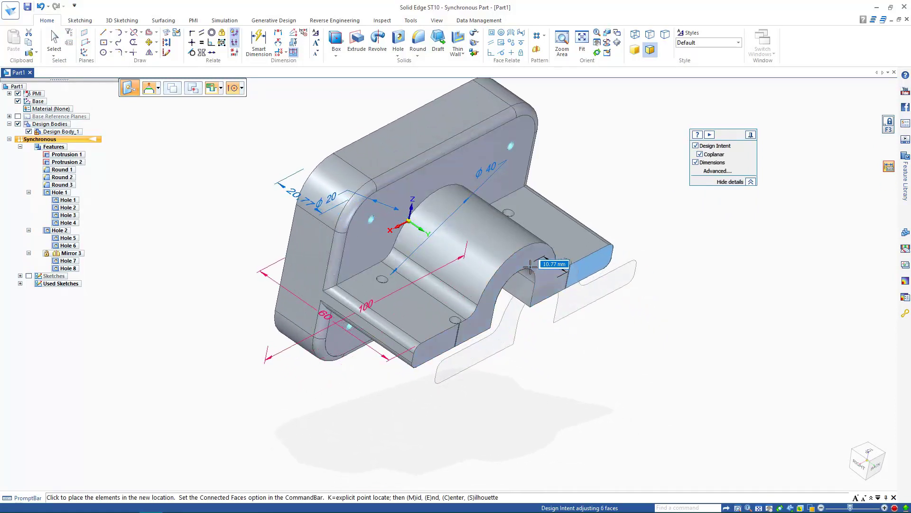
pyautogui.click(530, 267)
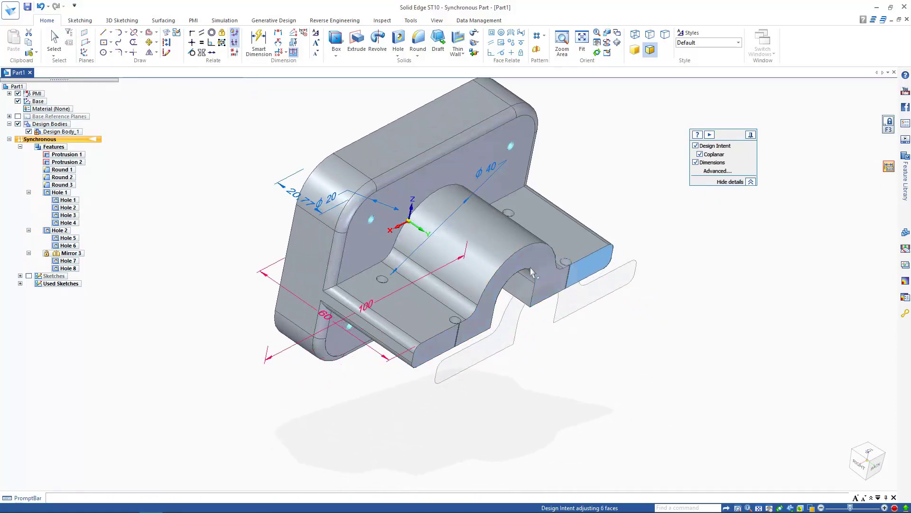
pyautogui.click(691, 374)
# Step: Back in isometric view, open the M4 corner holes' settings through Hole 1
pyautogui.hotkey('ctrl', 'i')
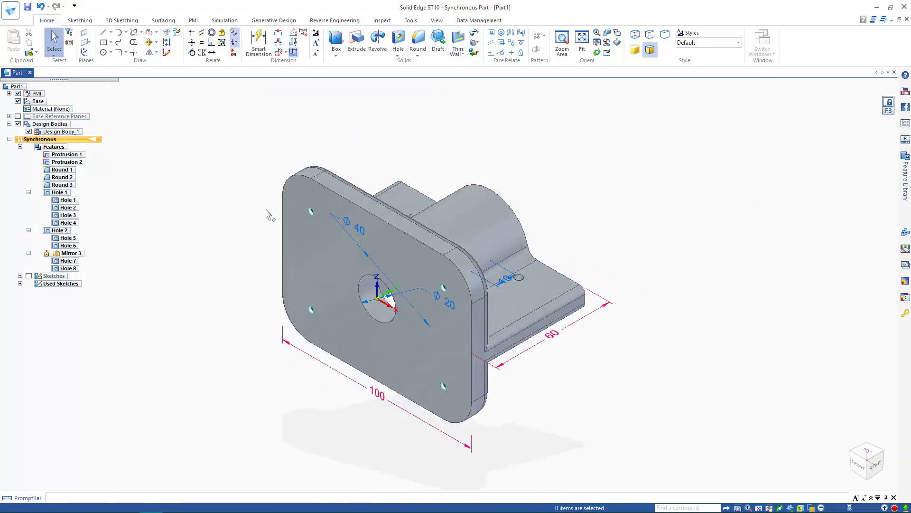
pyautogui.click(64, 202)
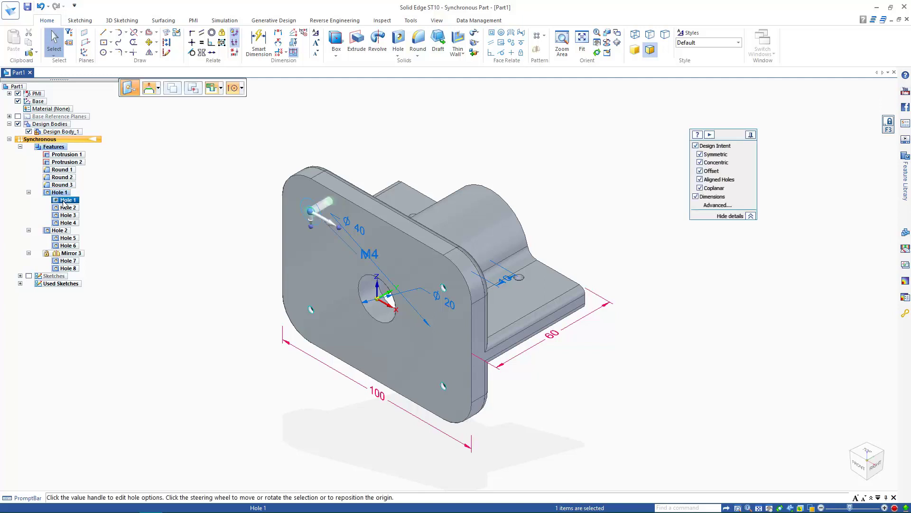
pyautogui.click(362, 256)
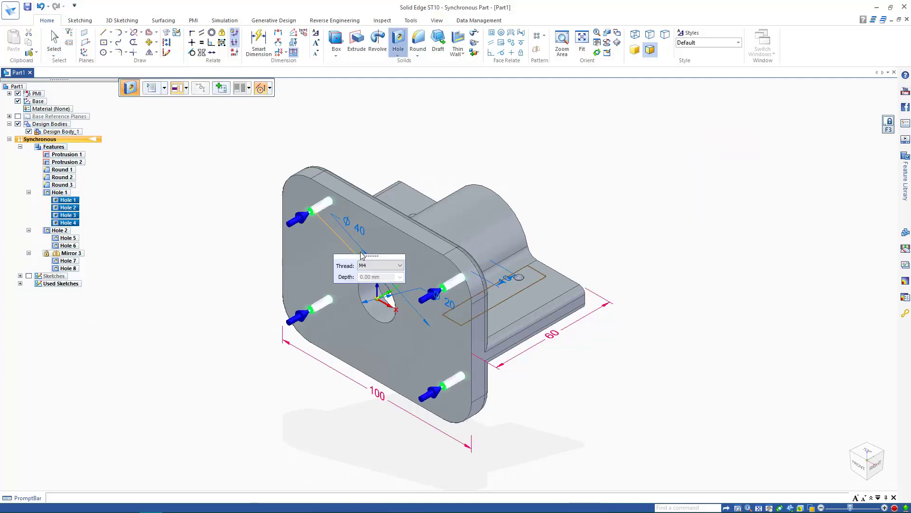
# Step: Make the M4 corner holes counterbored, with an 8.00 mm counterbore 4.80 mm deep
pyautogui.click(152, 87)
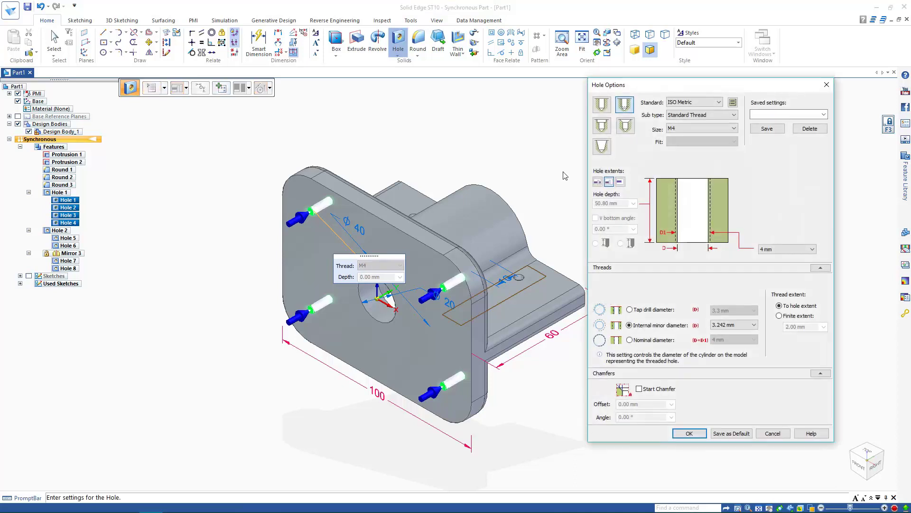
pyautogui.click(608, 127)
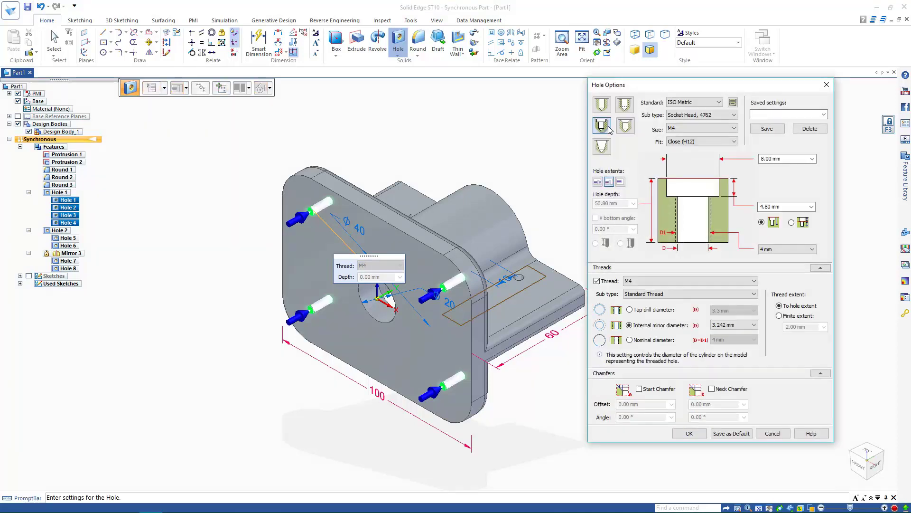
pyautogui.click(689, 434)
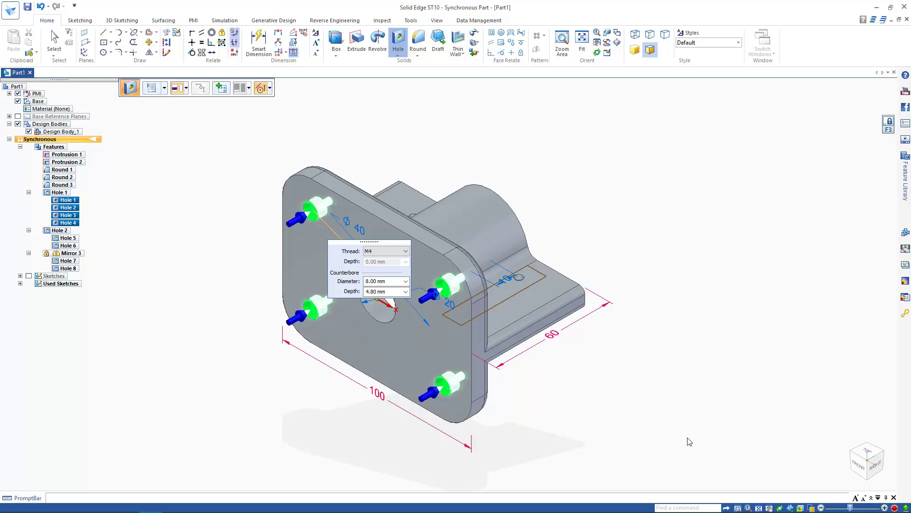
pyautogui.rightClick(689, 441)
# Step: Start moving the top-left hole with Concentric and Symmetric design intent unchecked, then cancel
pyautogui.press('Escape')
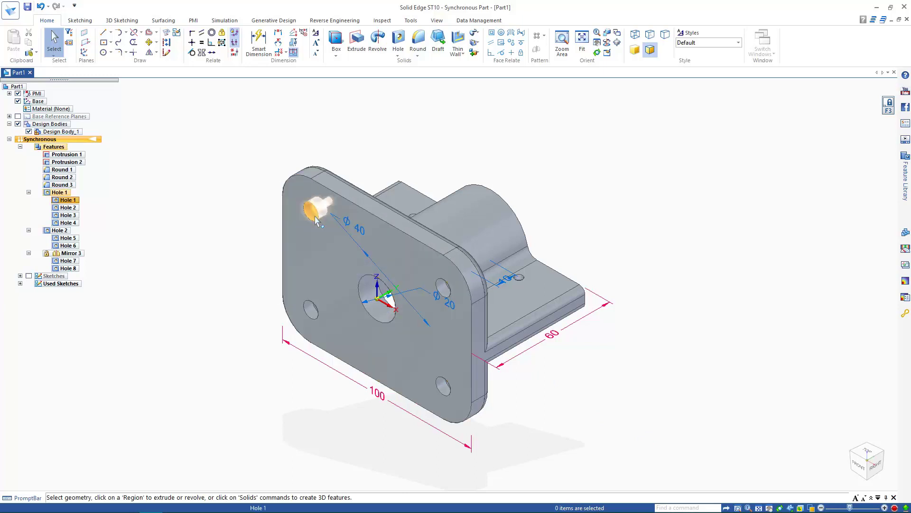
pyautogui.click(316, 221)
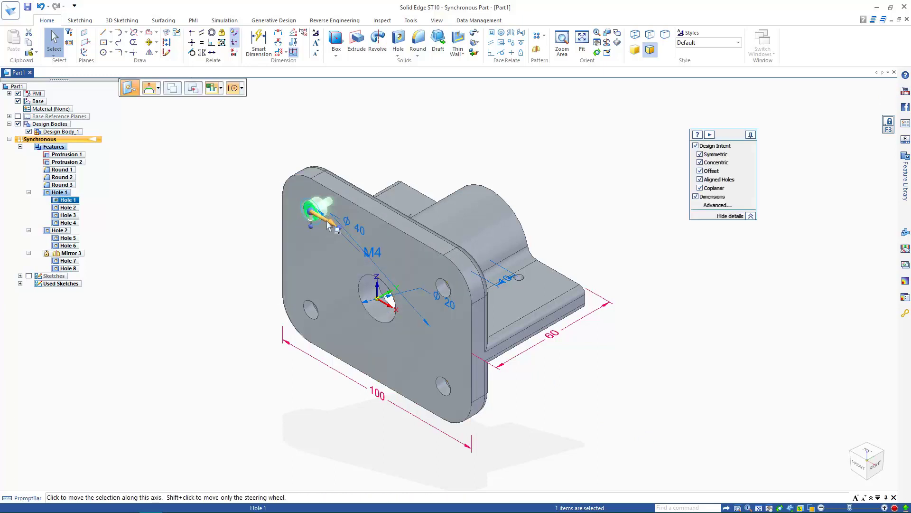
pyautogui.click(313, 217)
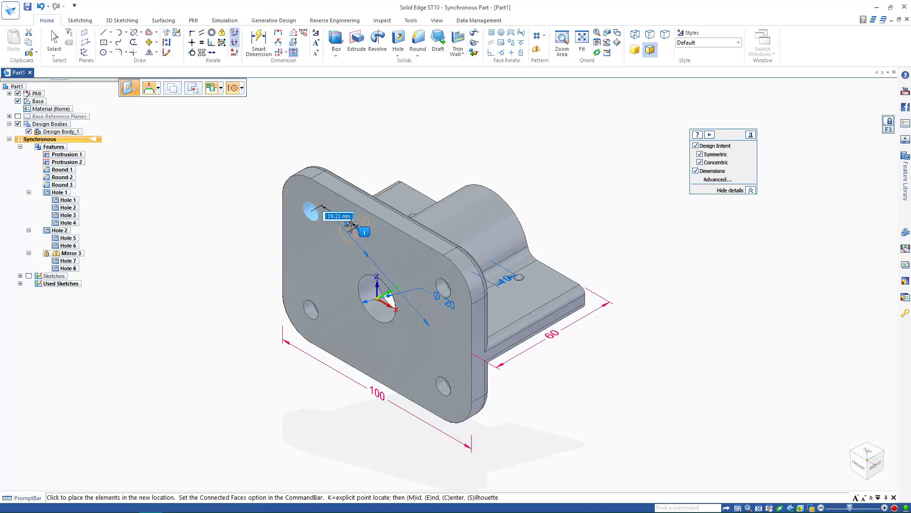
pyautogui.moveTo(352, 227)
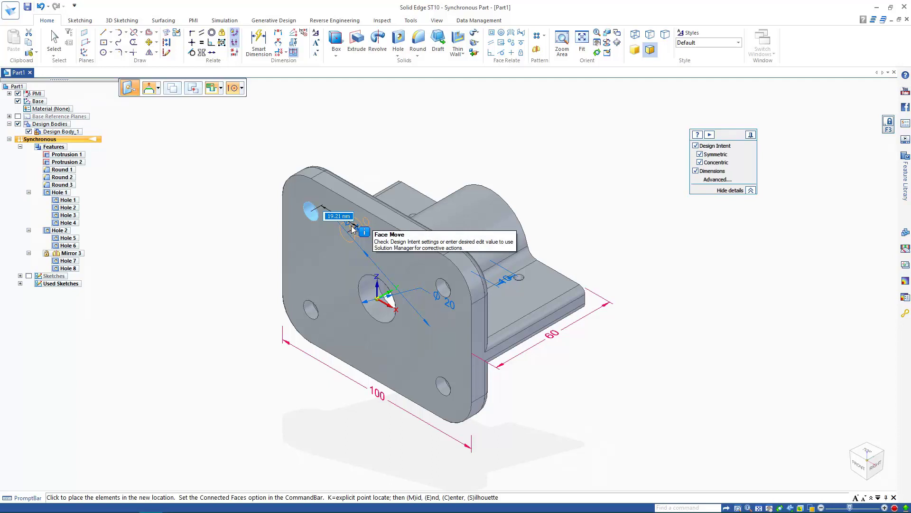
pyautogui.click(701, 162)
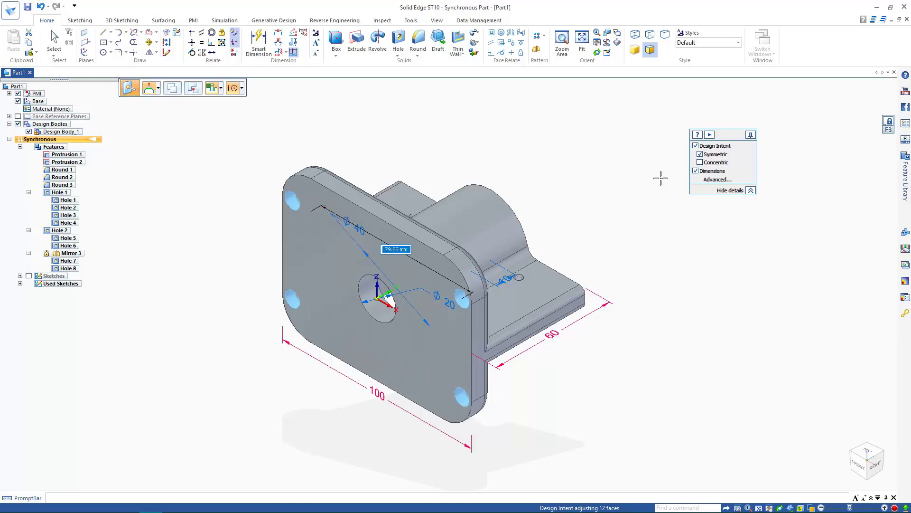
pyautogui.click(700, 154)
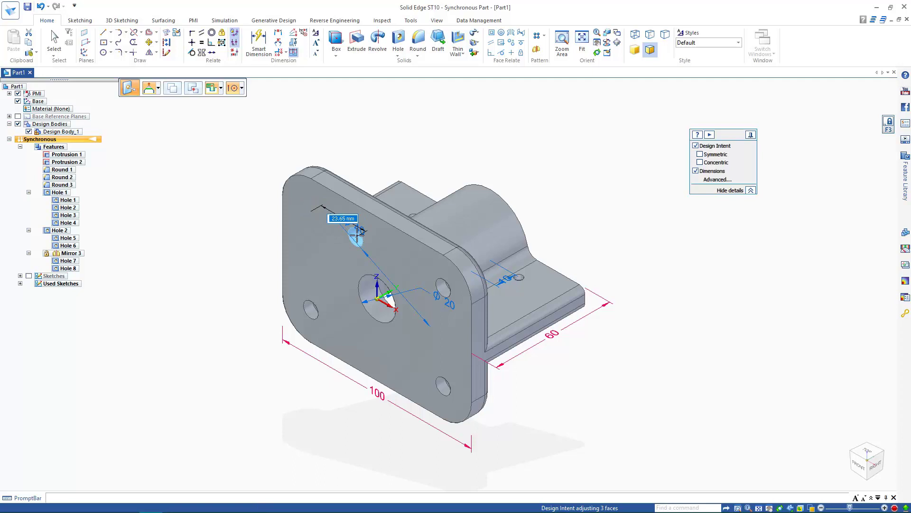
pyautogui.press('Escape')
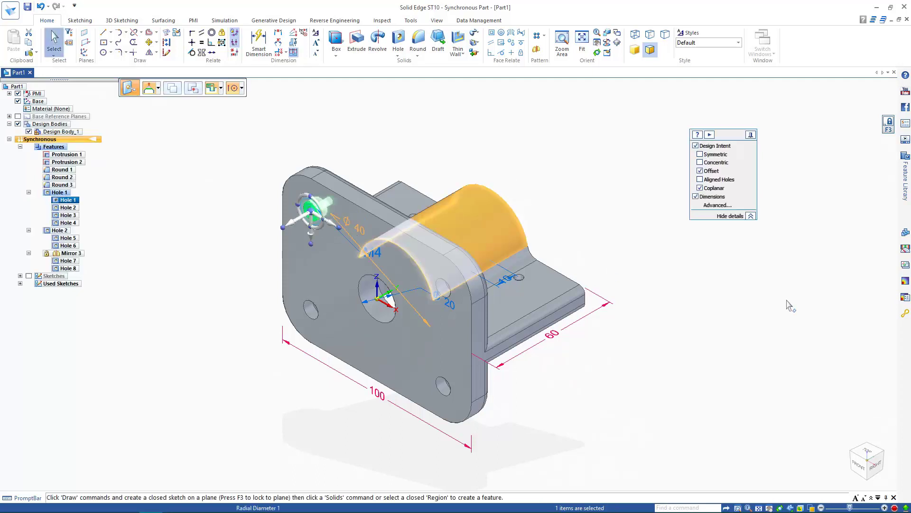
# Step: From a rear view, add a ϕ40 diameter dimension to the large half-round bore
pyautogui.press('Escape')
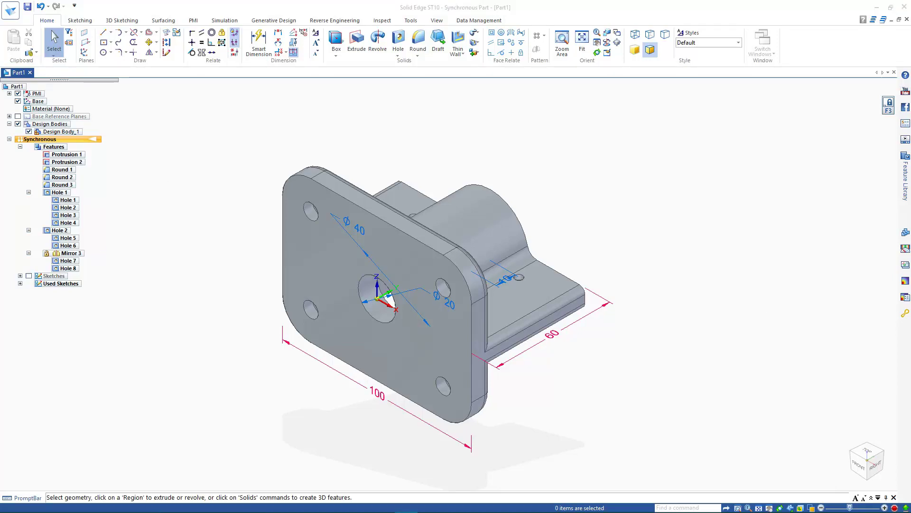
pyautogui.moveTo(702, 288); pyautogui.dragTo(554, 302, button='middle')
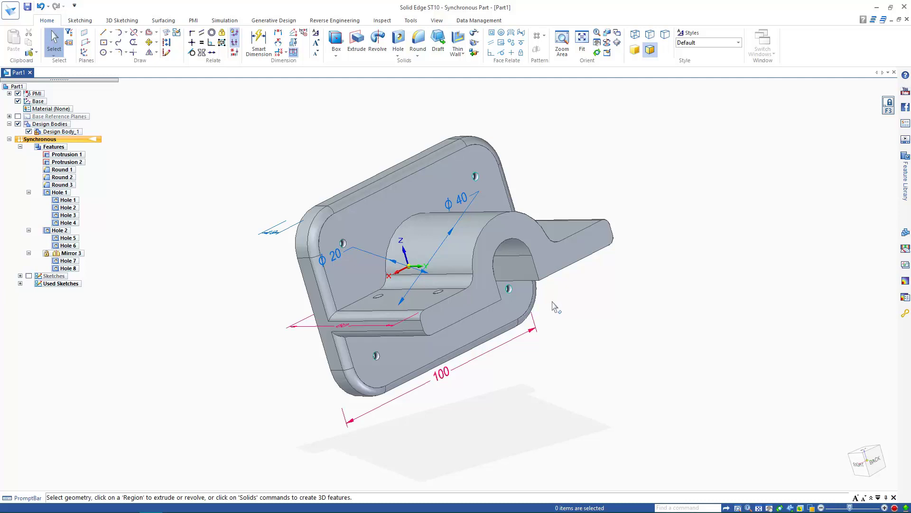
pyautogui.click(335, 256)
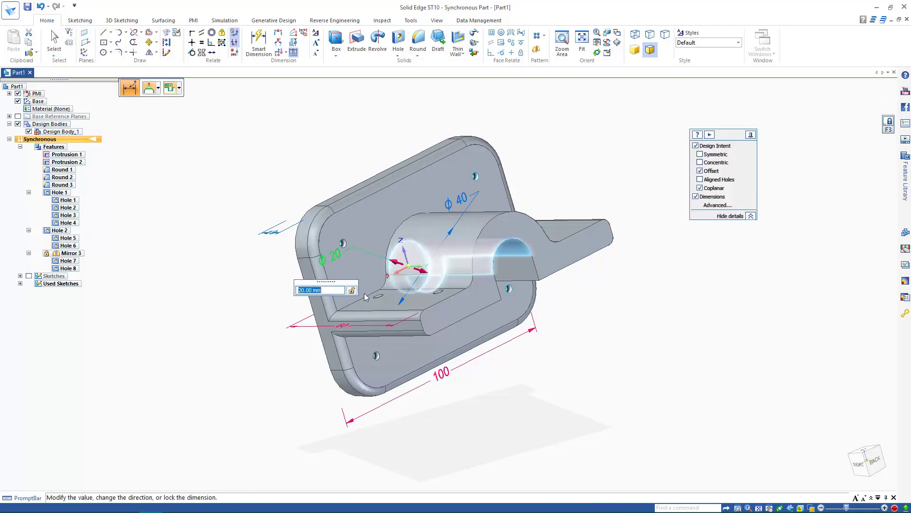
pyautogui.press('Escape')
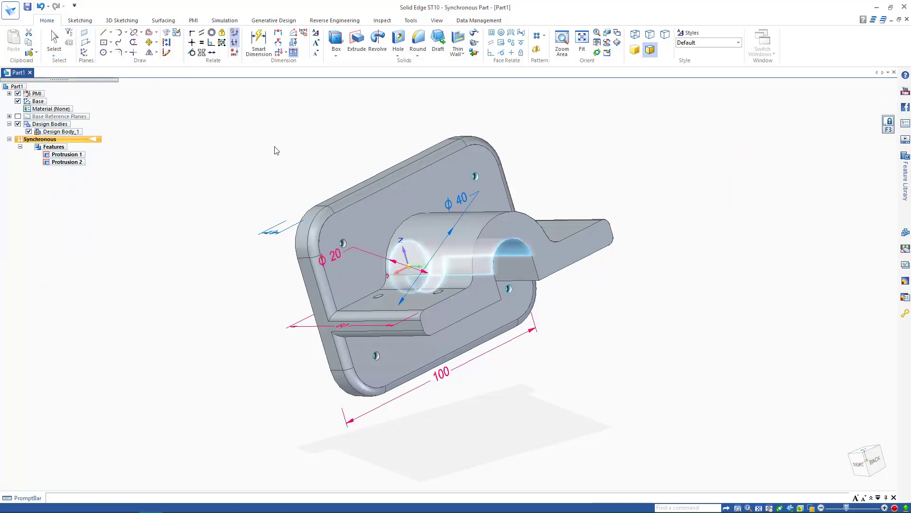
pyautogui.click(259, 43)
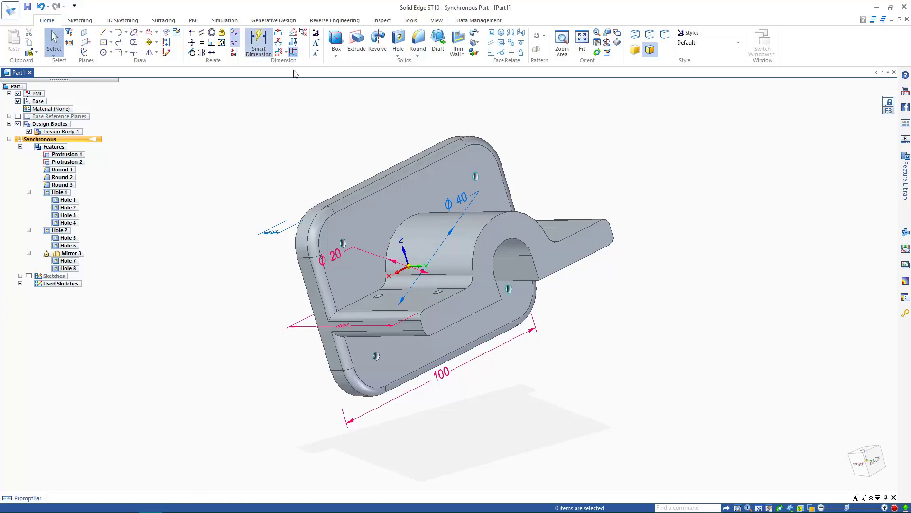
pyautogui.click(523, 215)
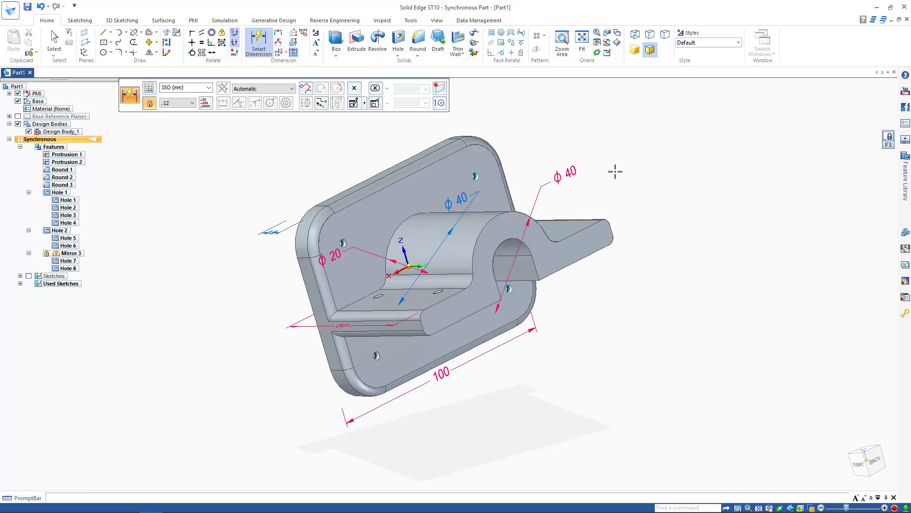
pyautogui.press('Escape')
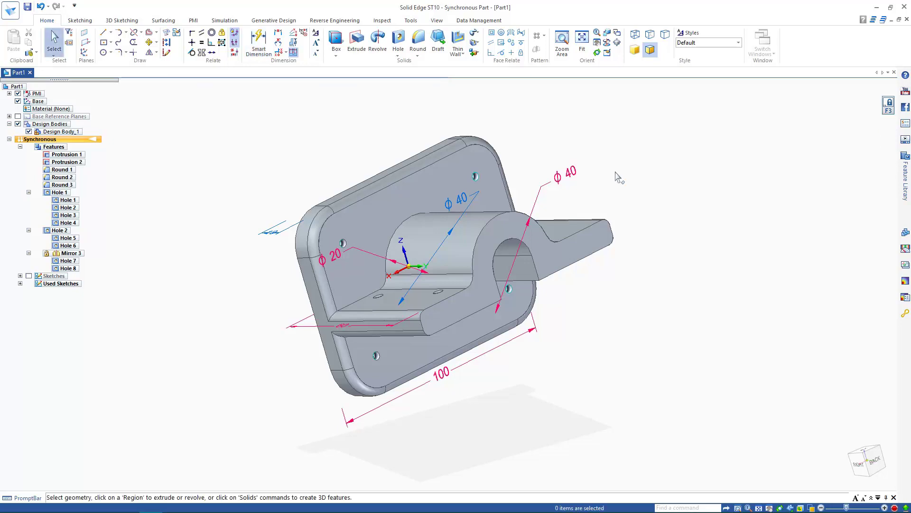
pyautogui.moveTo(644, 356); pyautogui.dragTo(625, 382, button='middle')
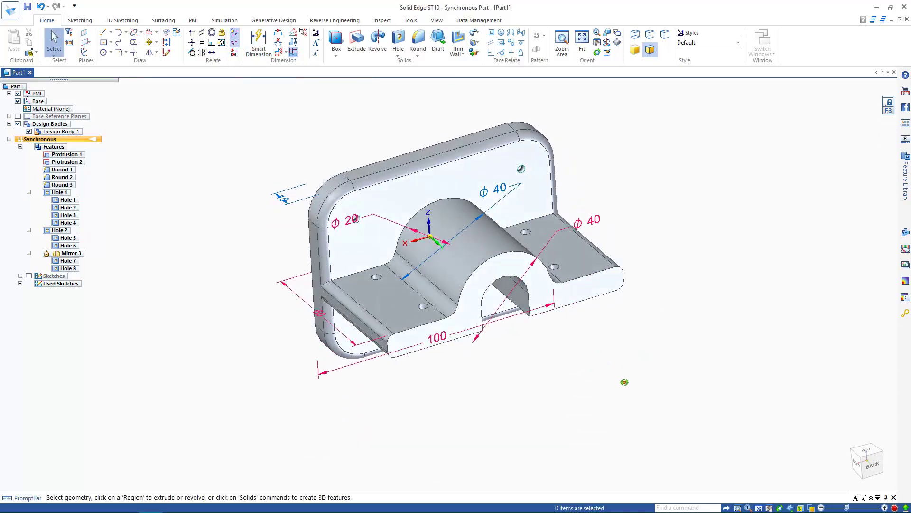
# Step: Drive the ϕ40 bore with formula =2*ϕ20, commented 'Always double the shaft diameter'
pyautogui.click(592, 227)
pyautogui.rightClick(593, 226)
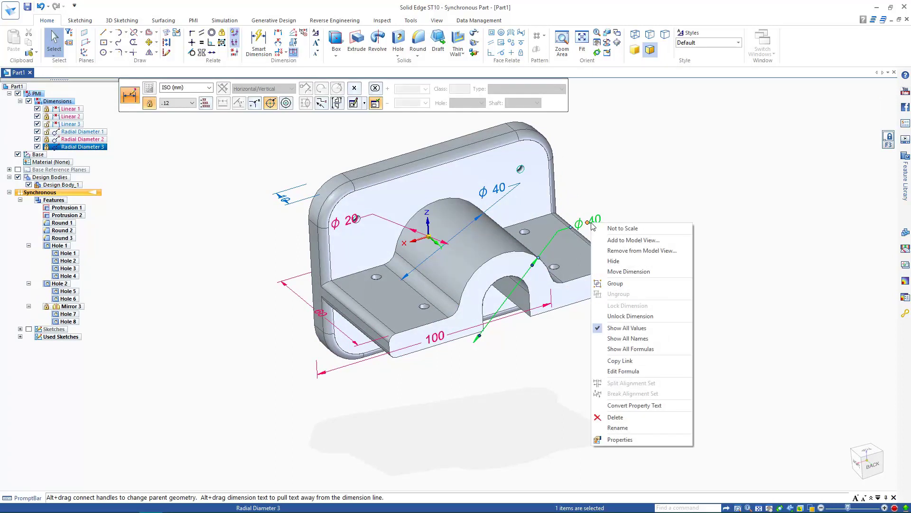
pyautogui.click(629, 370)
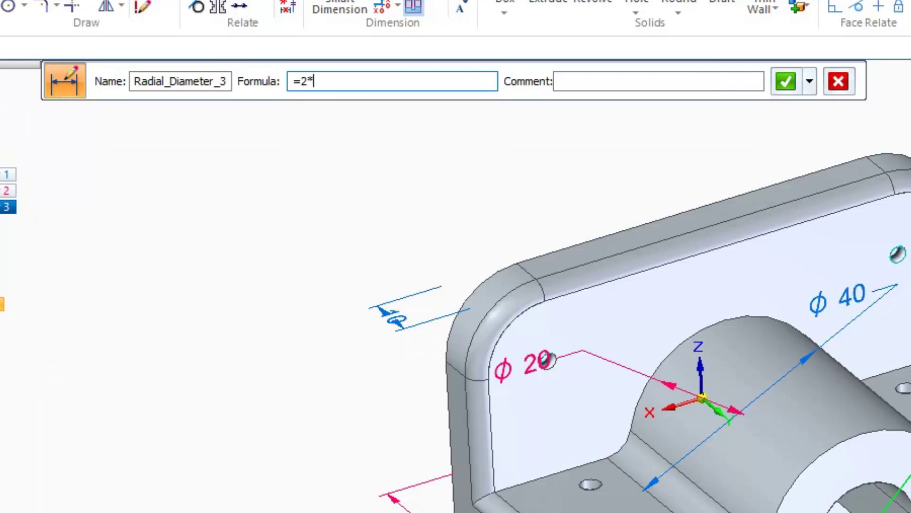
pyautogui.write('=2*')
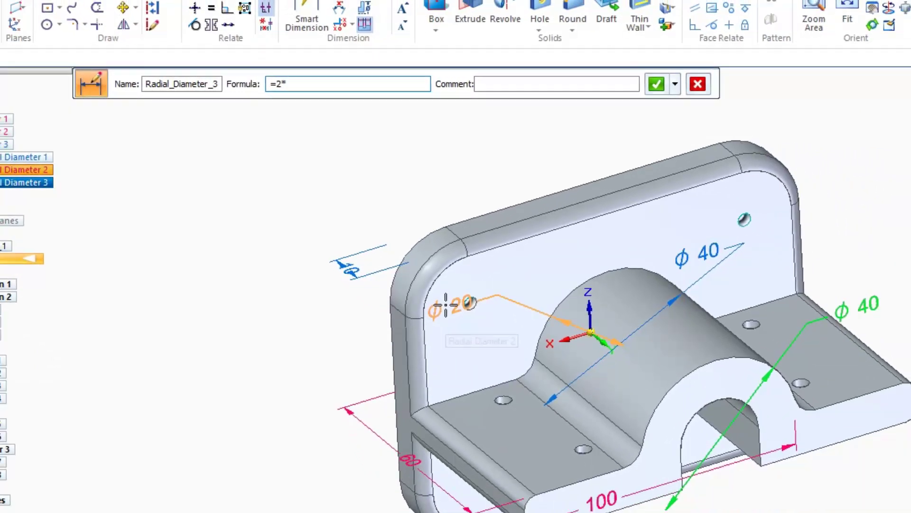
pyautogui.click(445, 303)
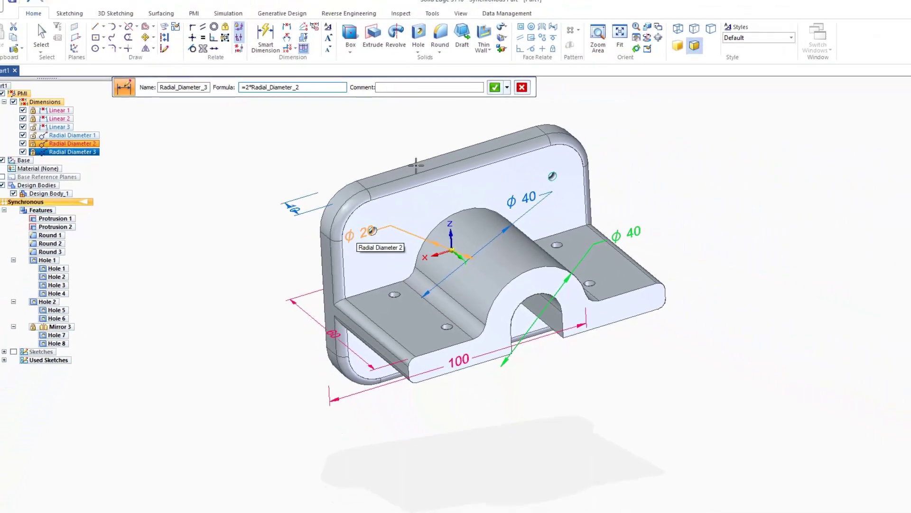
pyautogui.click(411, 91)
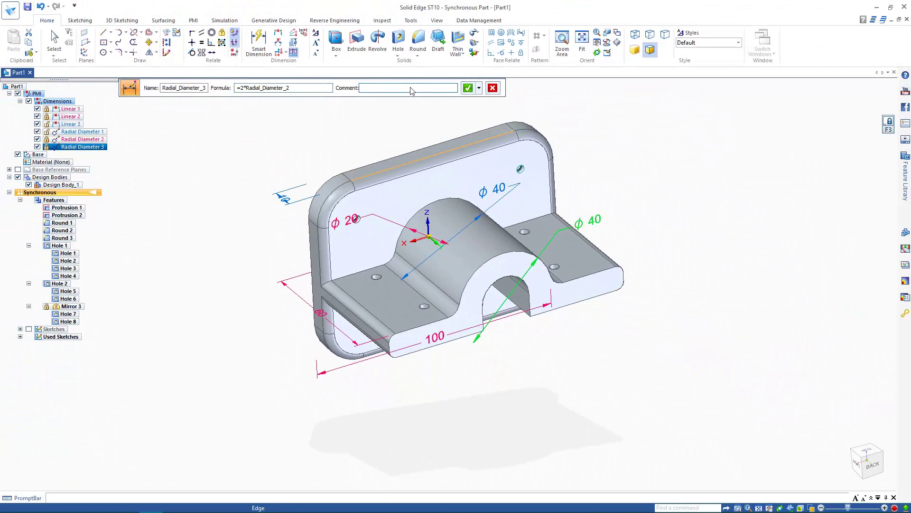
pyautogui.write('Always dou')
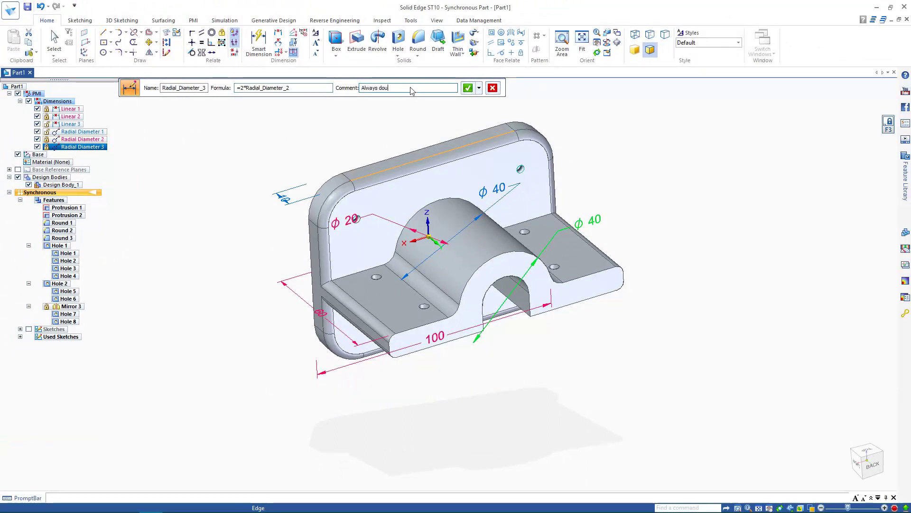
pyautogui.write('ble the shaft')
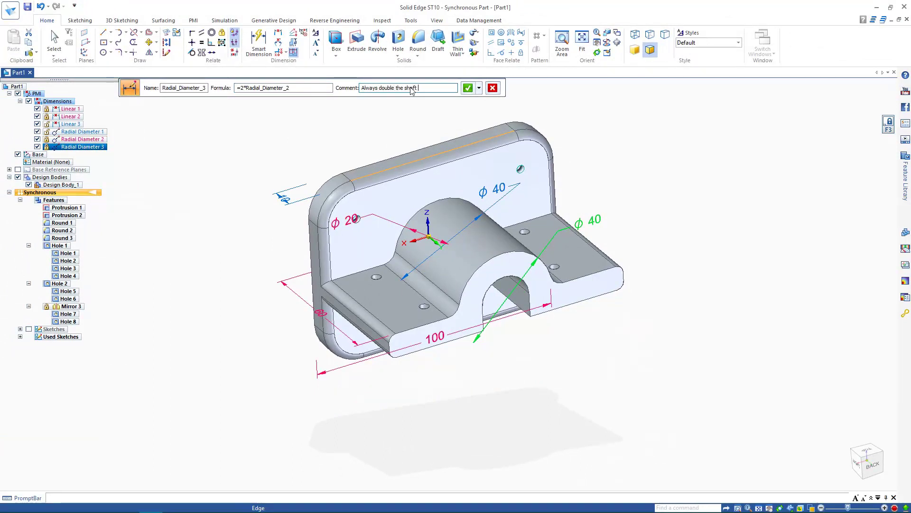
pyautogui.write(' diameter')
pyautogui.press('Return')
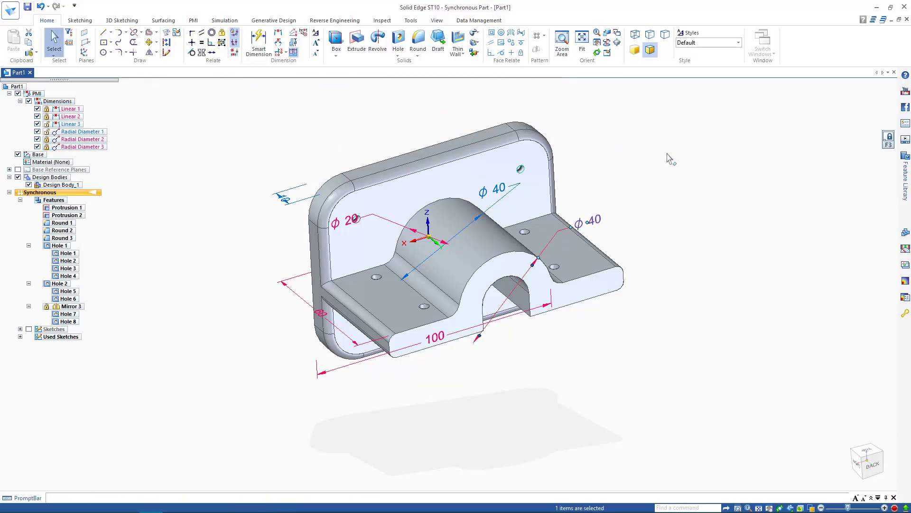
pyautogui.press('Escape')
pyautogui.hotkey('ctrl', 'i')
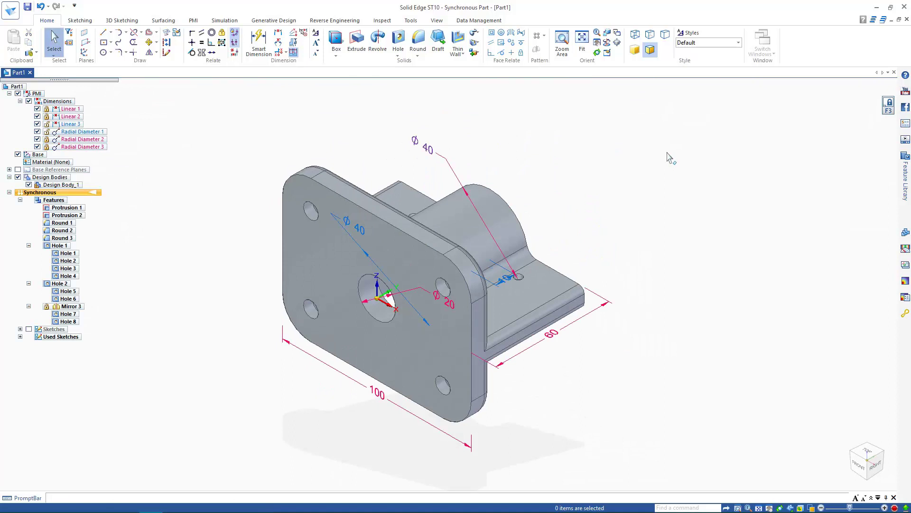
pyautogui.click(449, 302)
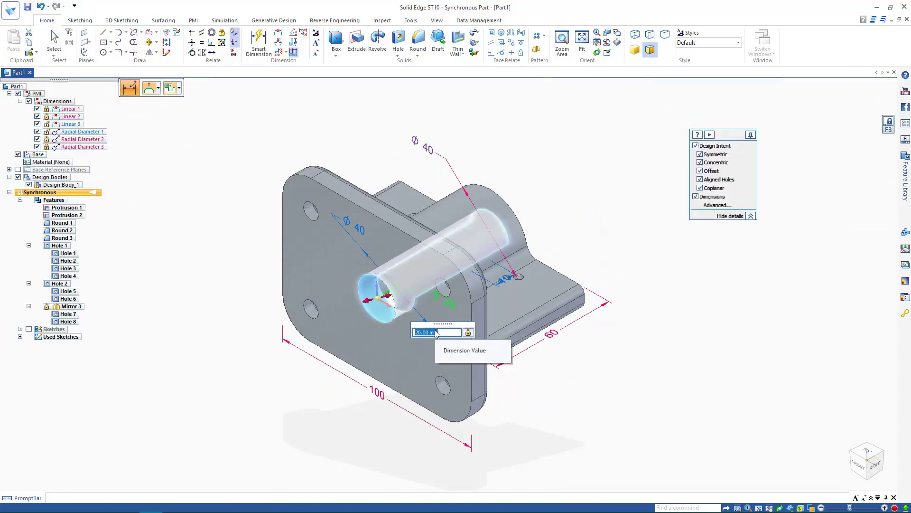
pyautogui.press('Escape')
pyautogui.press('Delete')
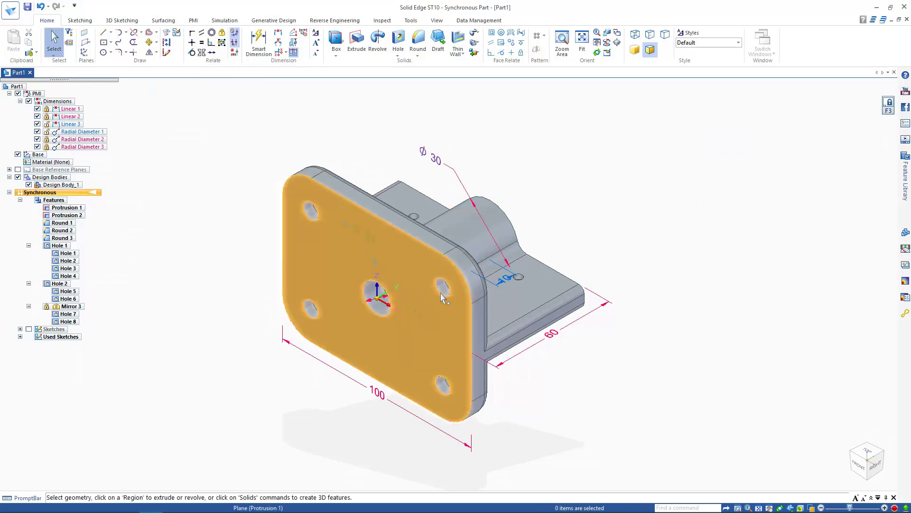
pyautogui.hotkey('ctrl', 'z')
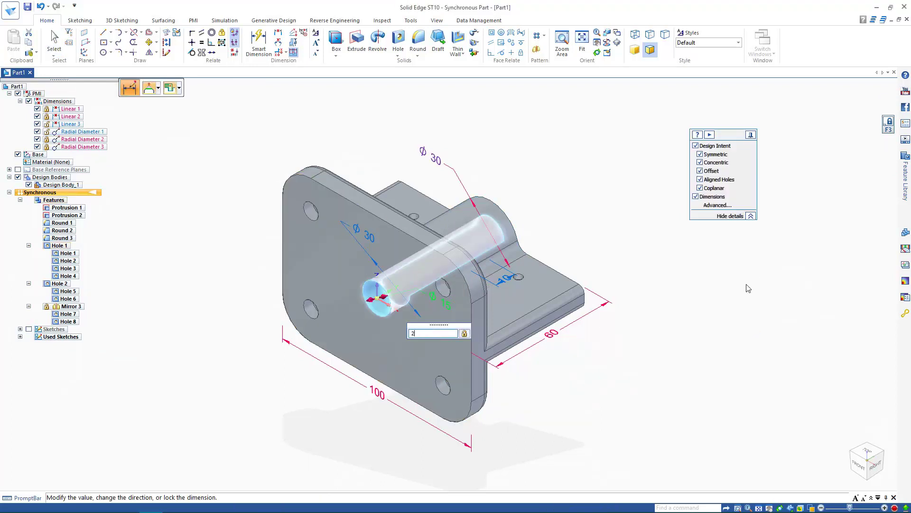
pyautogui.hotkey('ctrl', 'z')
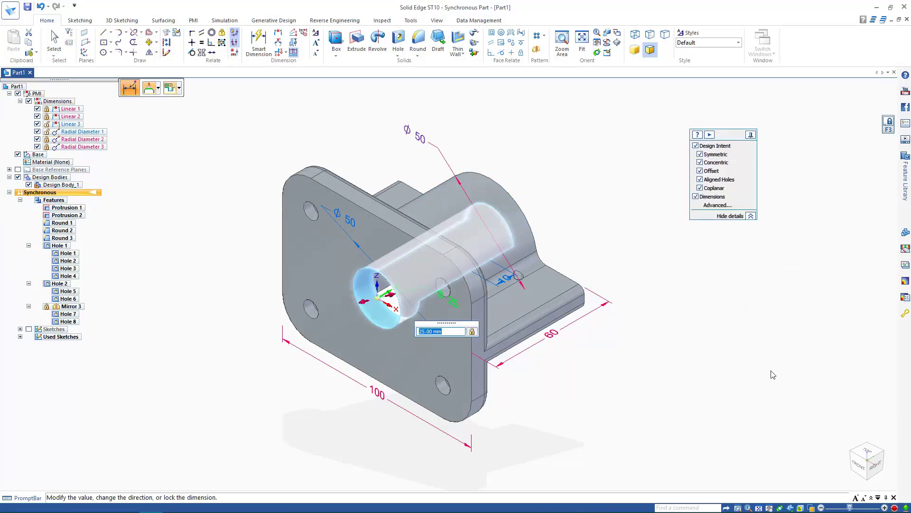
pyautogui.write('25')
pyautogui.press('Return')
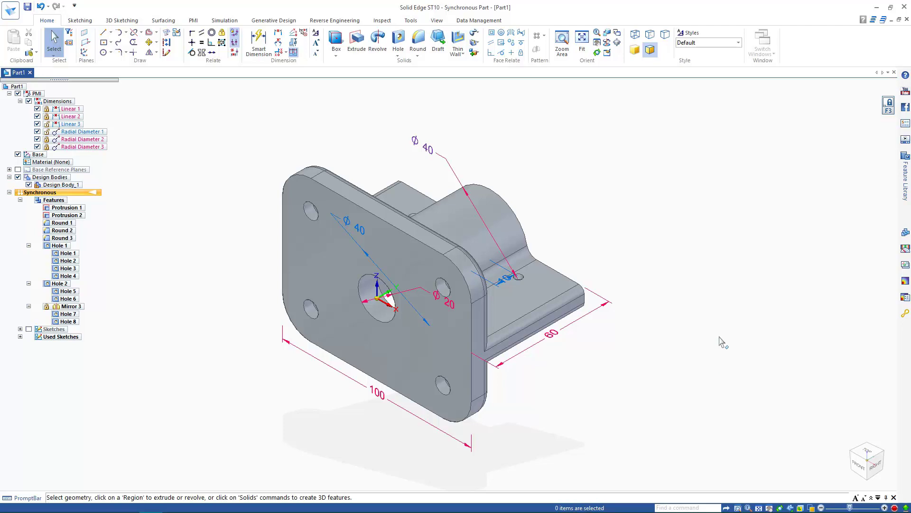
# Step: Align the lower-right and upper-right holes to the thin side face with Design Intent on
pyautogui.hotkey('ctrl', 't')
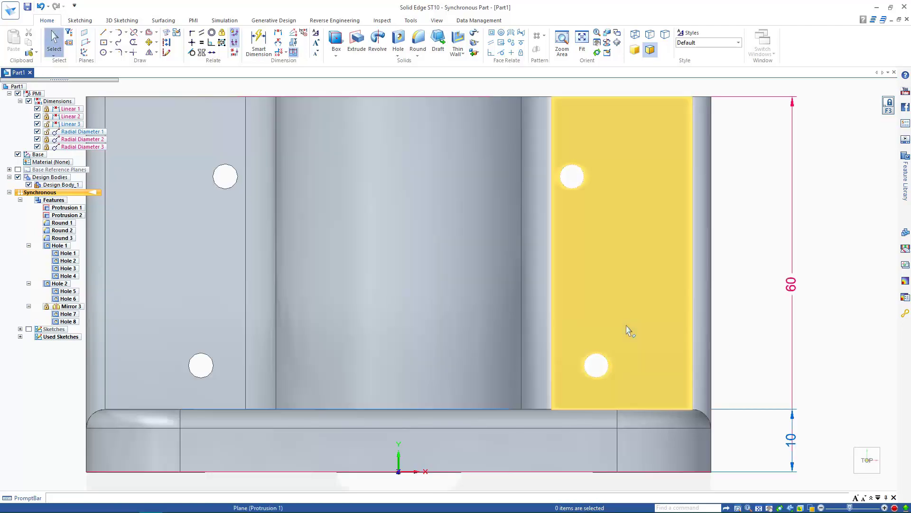
pyautogui.moveTo(630, 332); pyautogui.dragTo(608, 325, button='middle')
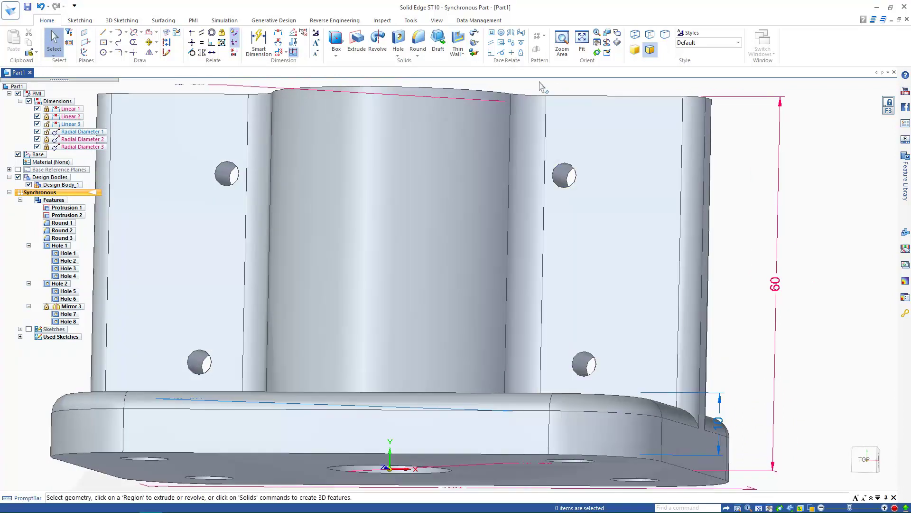
pyautogui.click(501, 44)
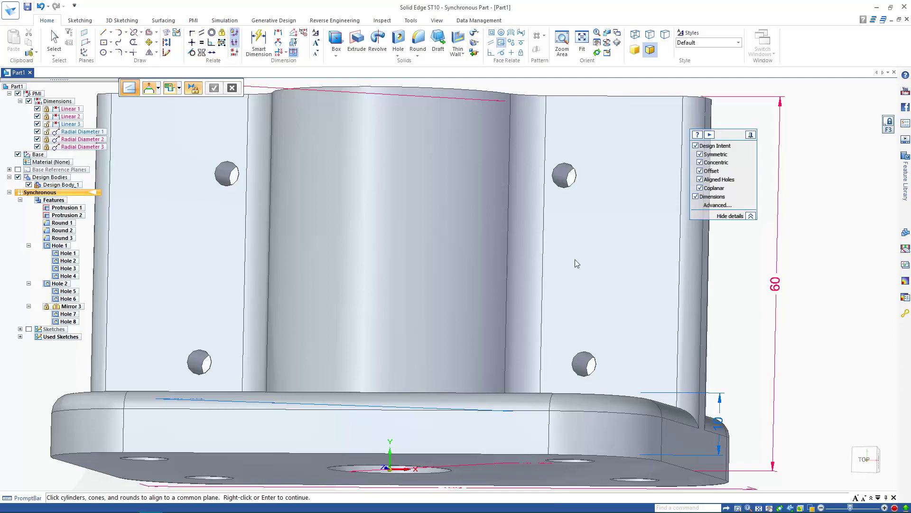
pyautogui.click(585, 364)
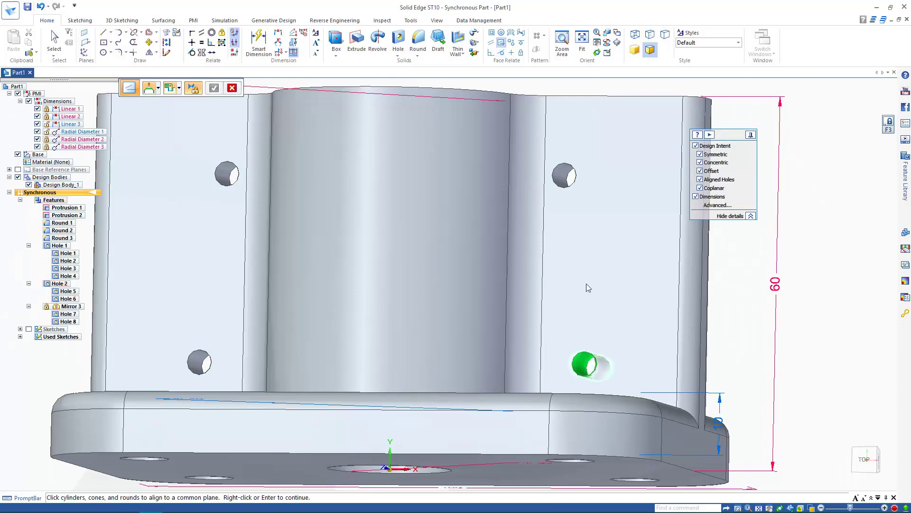
pyautogui.click(567, 176)
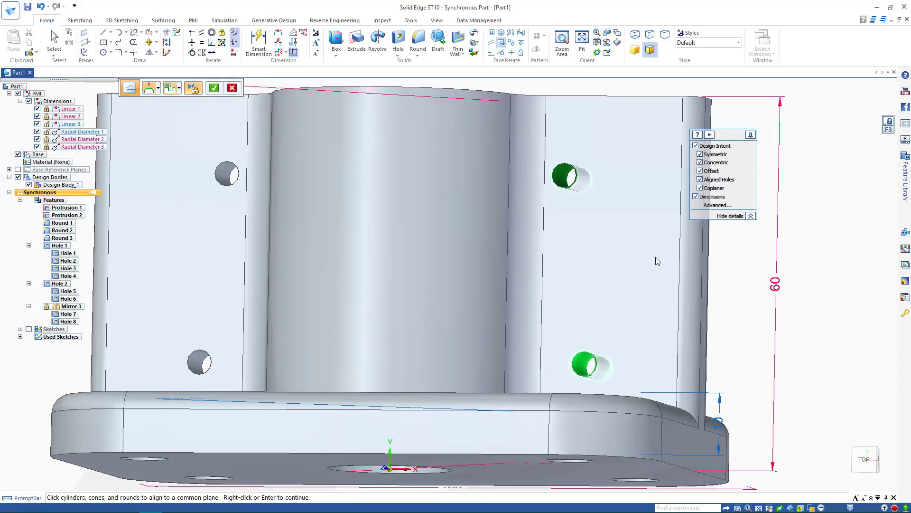
pyautogui.click(215, 89)
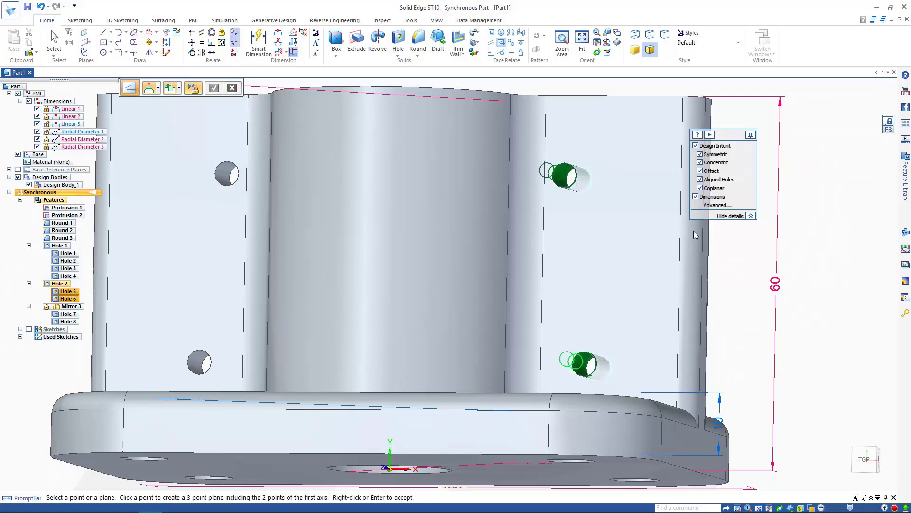
pyautogui.click(708, 260)
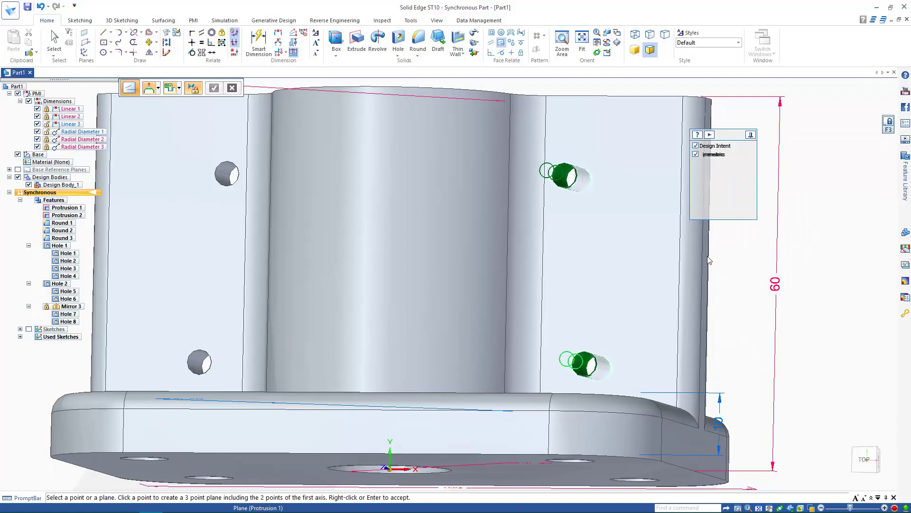
pyautogui.click(466, 206)
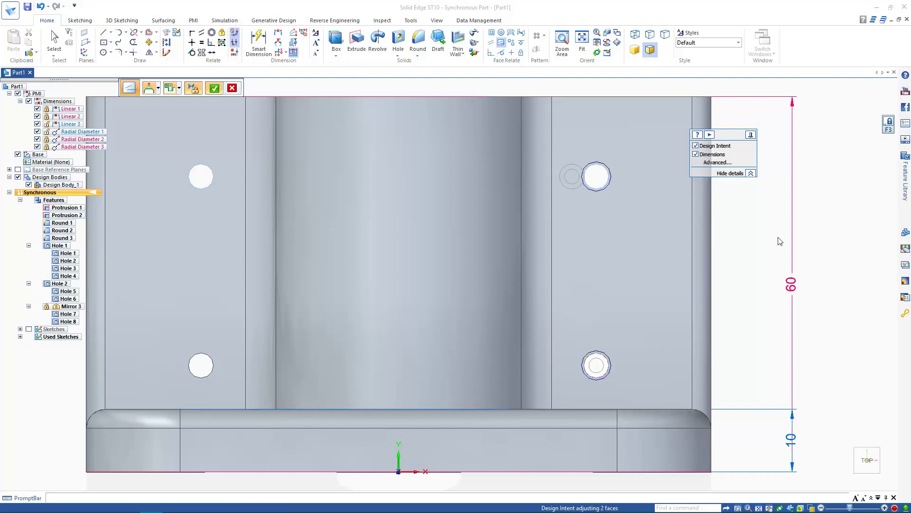
pyautogui.click(215, 88)
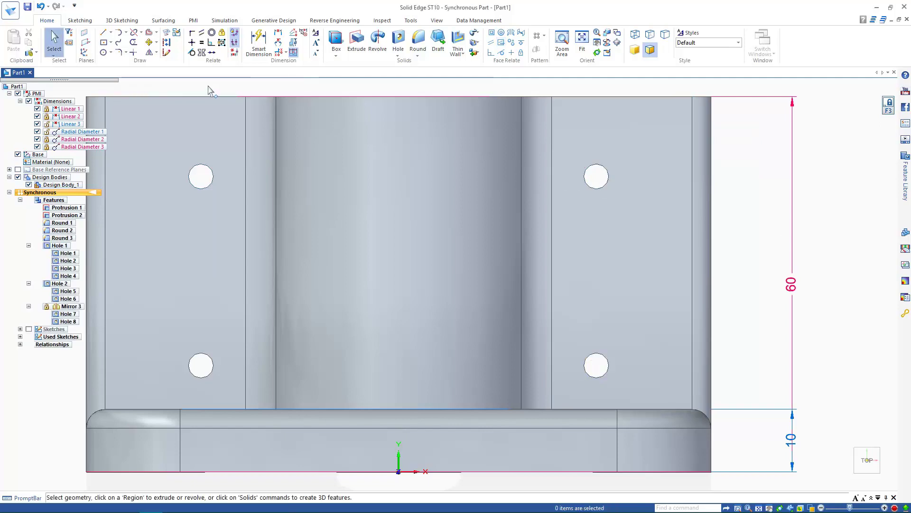
pyautogui.hotkey('ctrl', 'i')
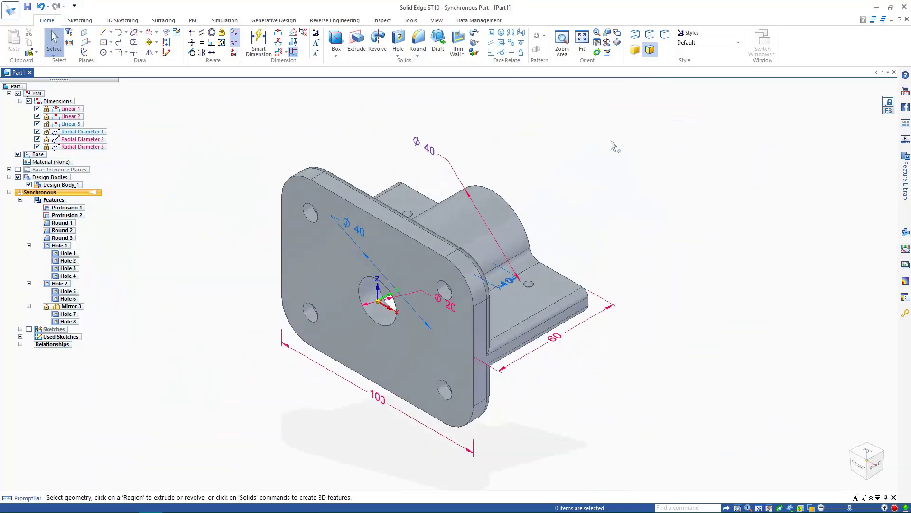
# Step: Move Hole 5 alone to the 5.86 mm position with Design Intent off
pyautogui.moveTo(609, 140); pyautogui.dragTo(515, 317, button='middle')
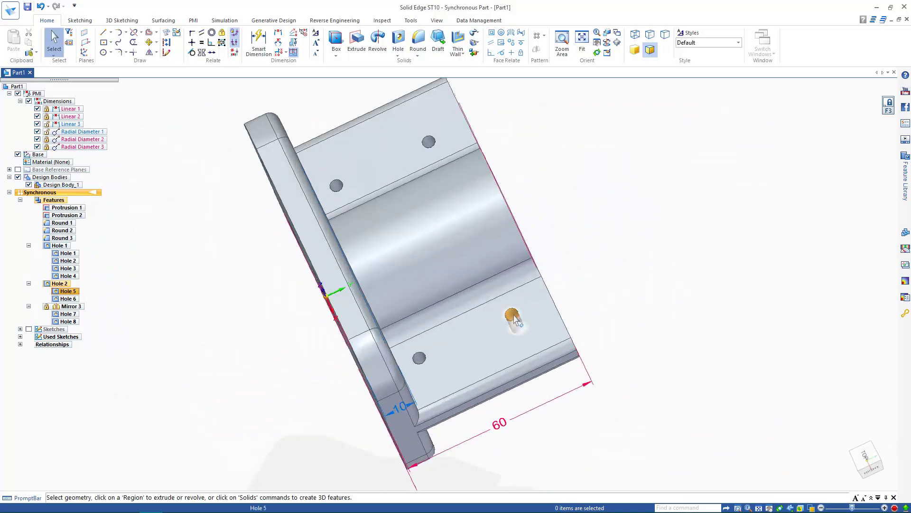
pyautogui.click(515, 317)
pyautogui.click(696, 146)
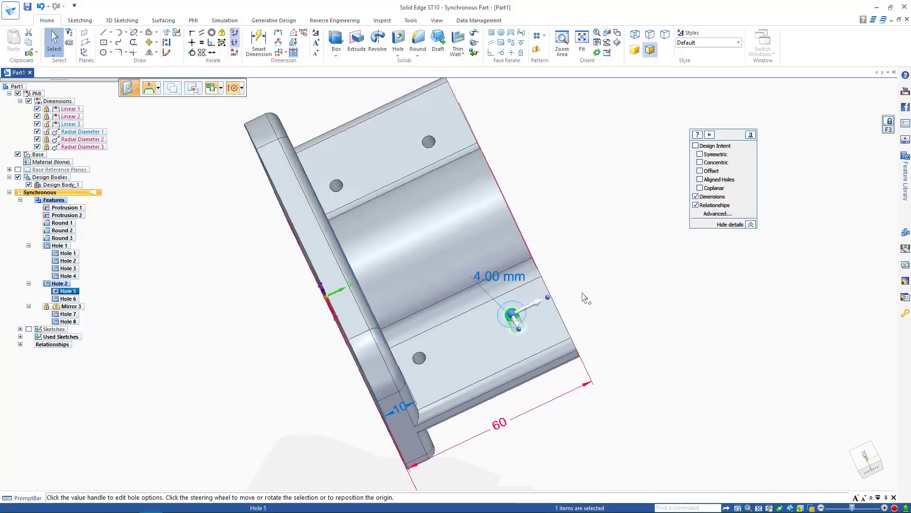
pyautogui.click(515, 323)
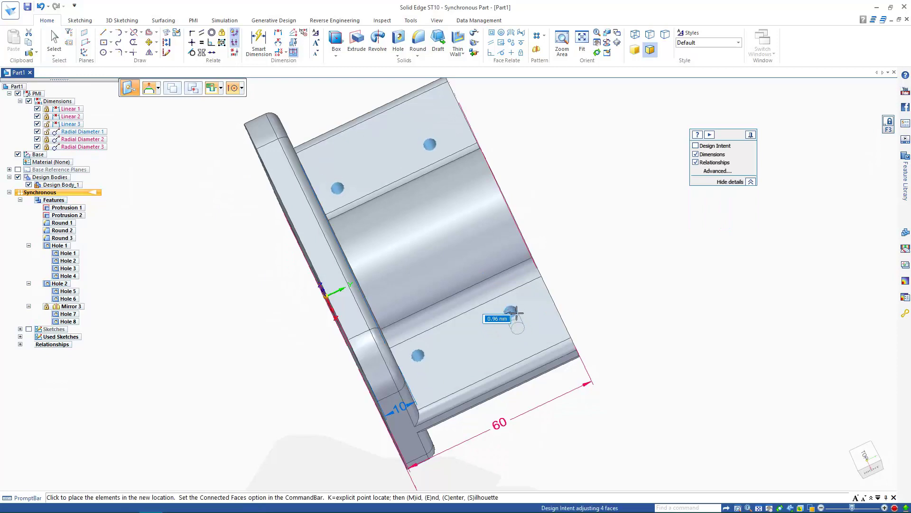
pyautogui.click(521, 328)
pyautogui.click(668, 303)
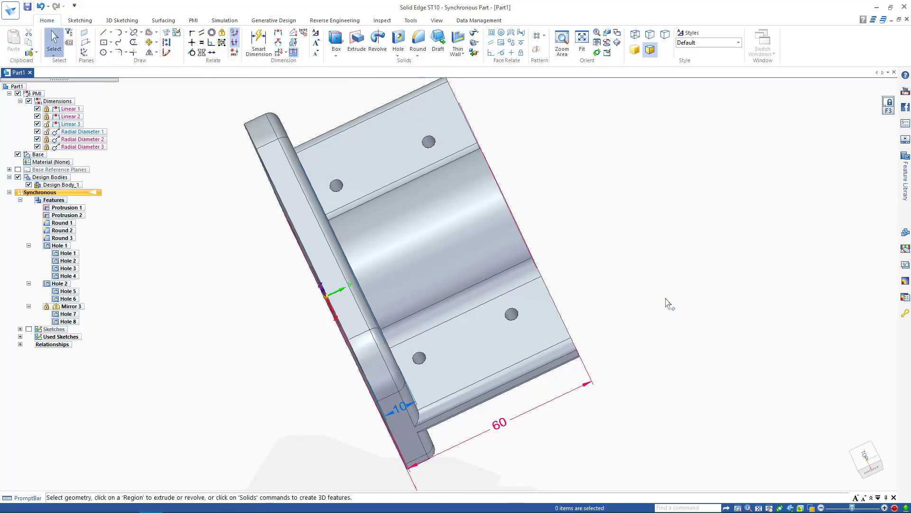
pyautogui.hotkey('ctrl', 'i')
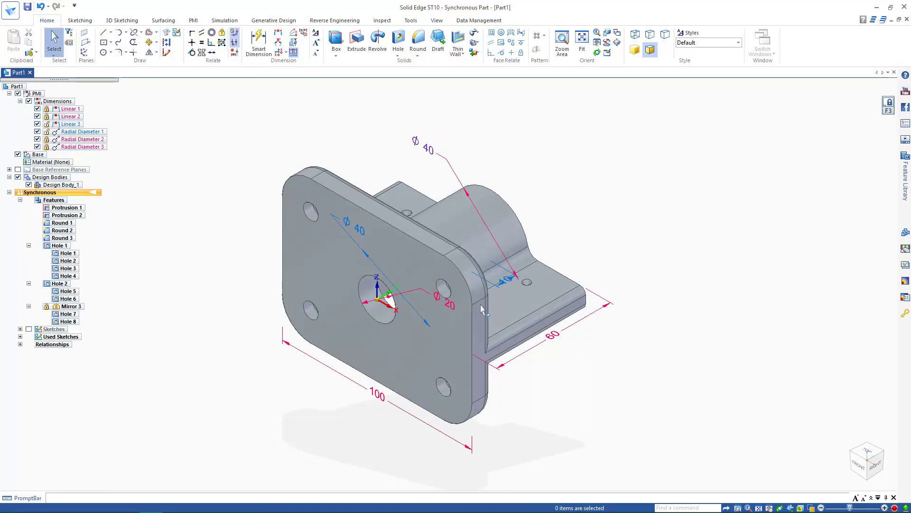
# Step: Inspect Aligned Holes 2 in Relationships, then turn off PMI display and fit the view
pyautogui.click(20, 344)
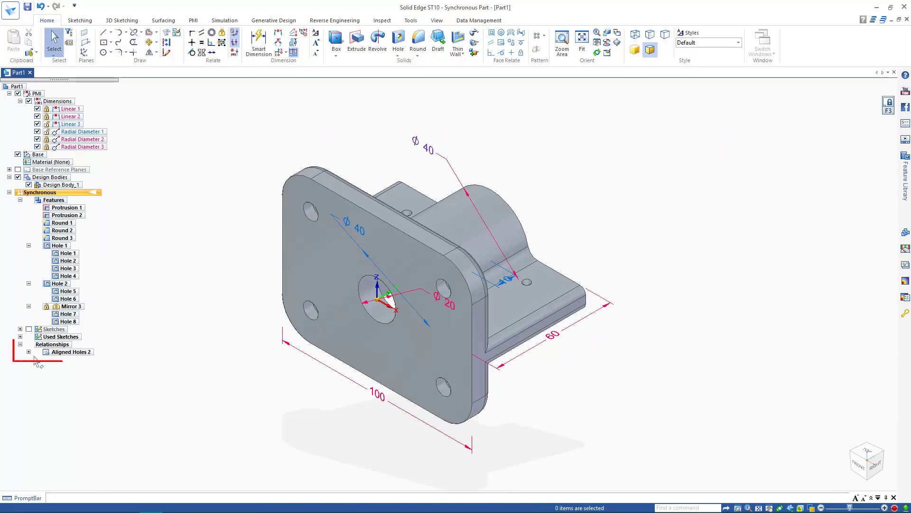
pyautogui.click(80, 353)
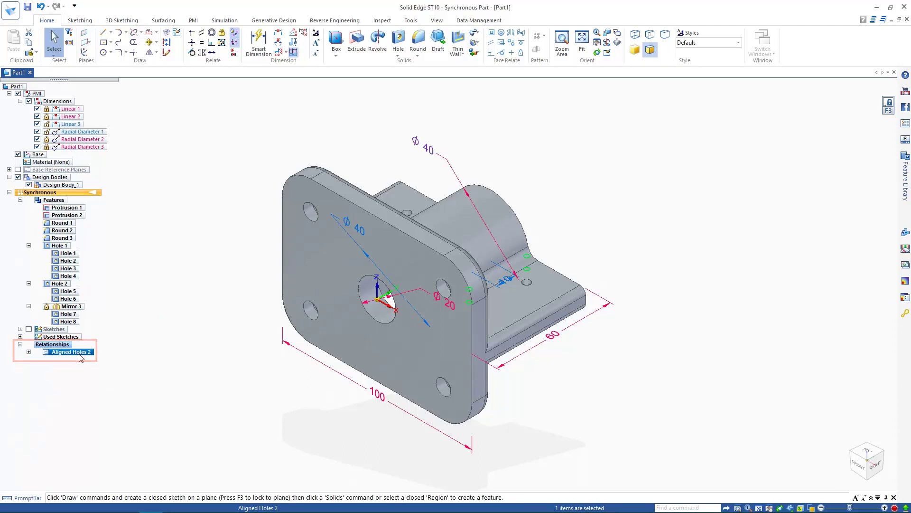
pyautogui.click(29, 351)
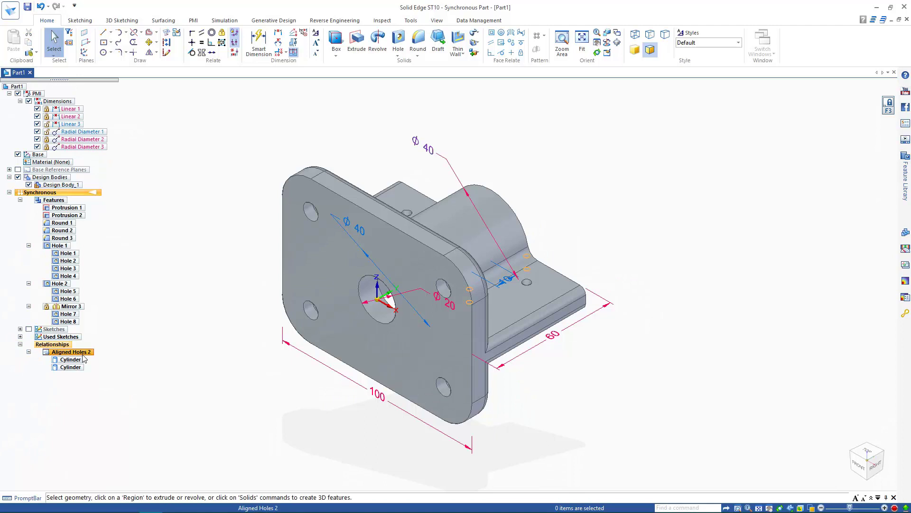
pyautogui.click(20, 344)
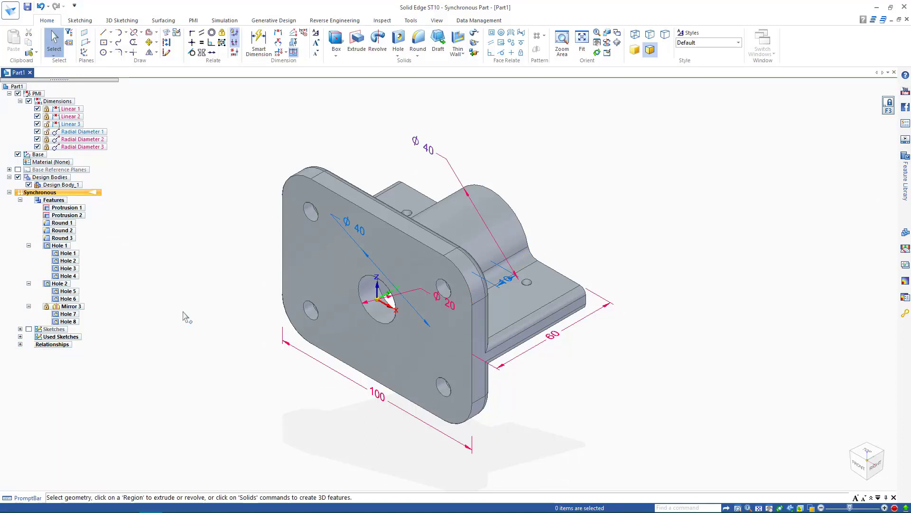
pyautogui.click(18, 94)
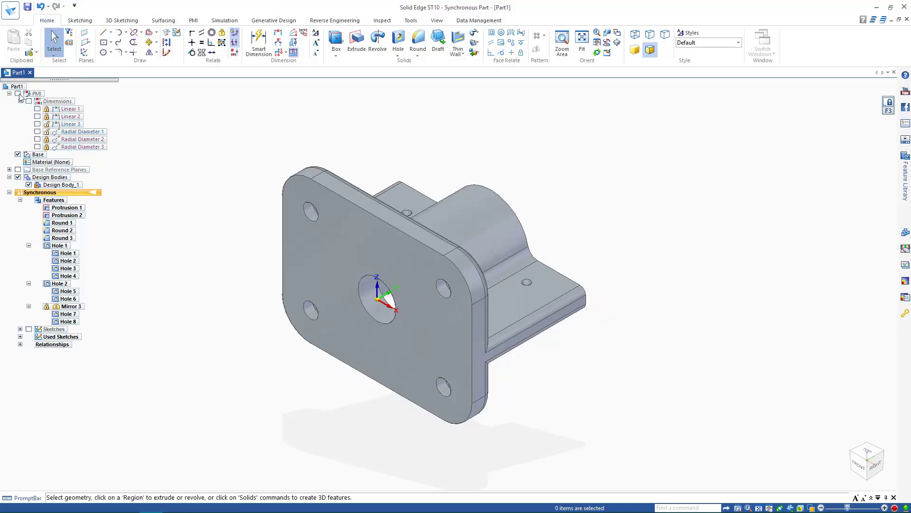
pyautogui.hotkey('ctrl', 'shift', 'f')
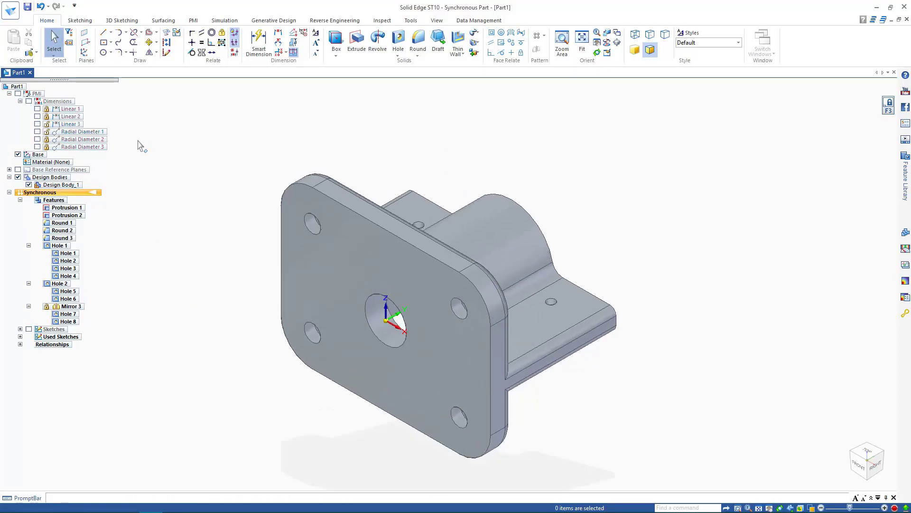
# Step: Save the part as Bracket.par and place it into Engine1.asm from the Parts Library
pyautogui.click(27, 6)
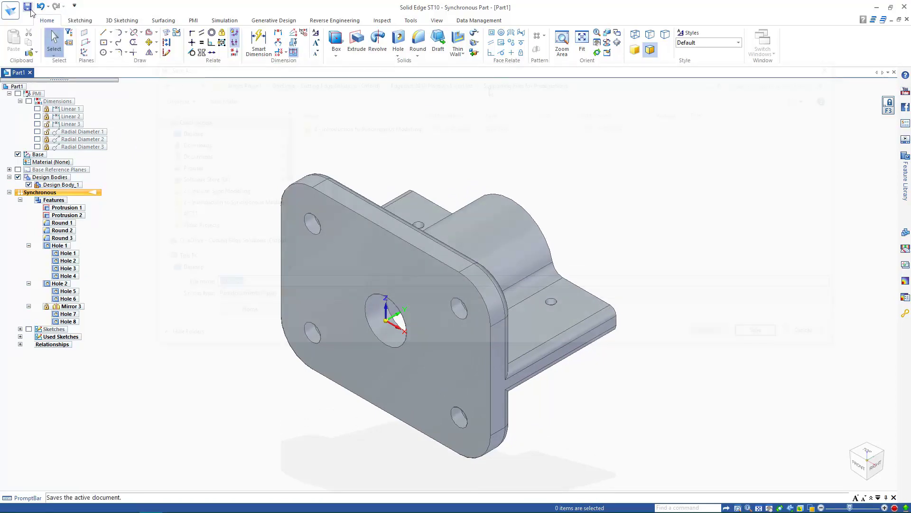
pyautogui.write('Bracket')
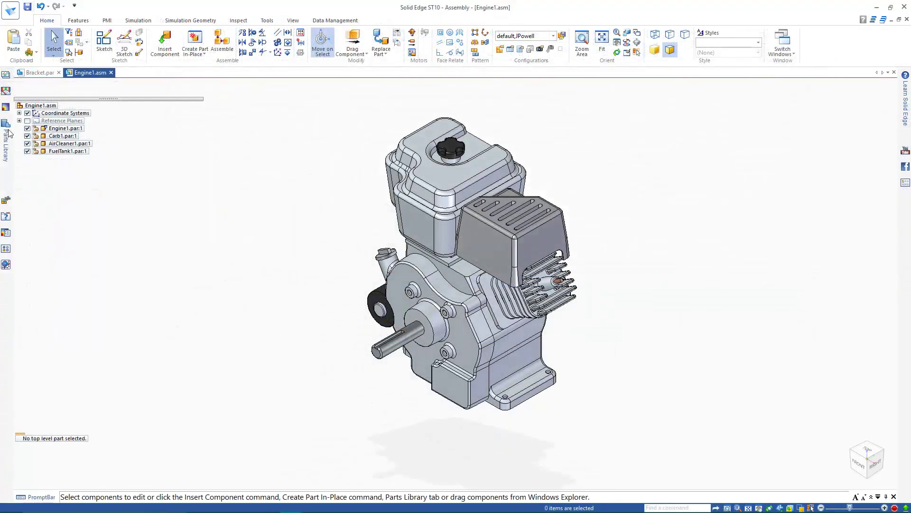
pyautogui.click(7, 135)
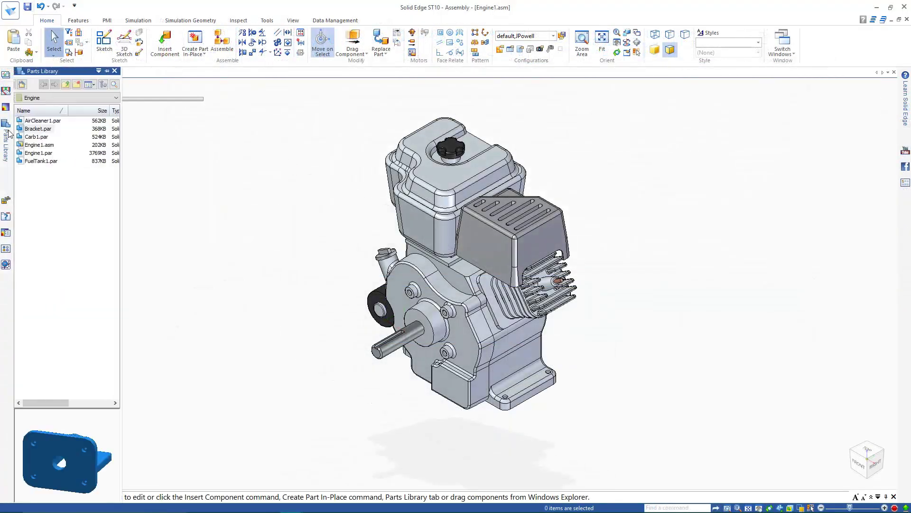
pyautogui.click(40, 129)
pyautogui.moveTo(140, 142); pyautogui.dragTo(334, 294)
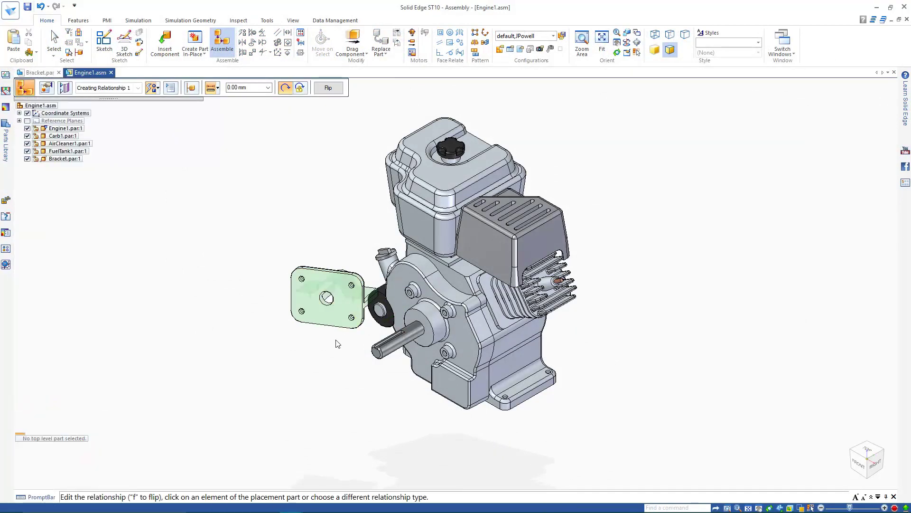
# Step: Mate the bracket's centre hole to the engine shaft and its back face to the boss
pyautogui.scroll(5, 338, 344)
pyautogui.click(282, 280)
pyautogui.scroll(-4, 295, 306)
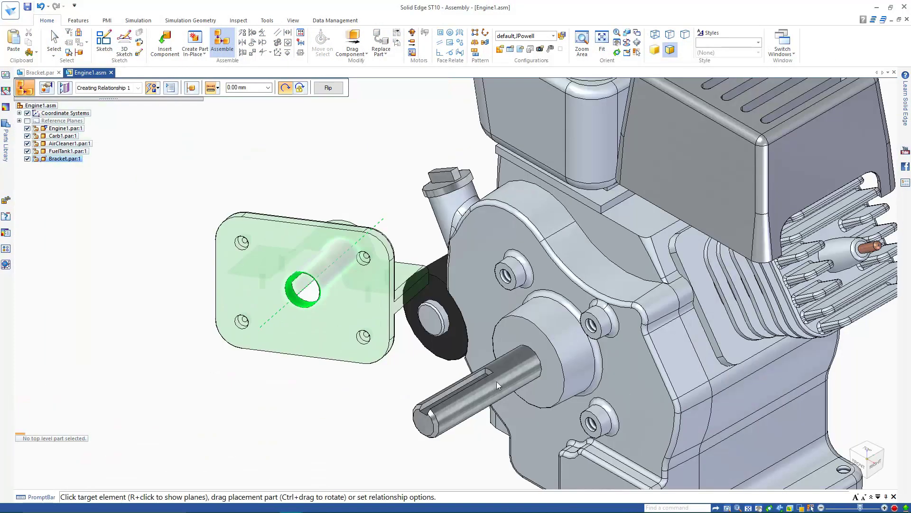
pyautogui.click(497, 381)
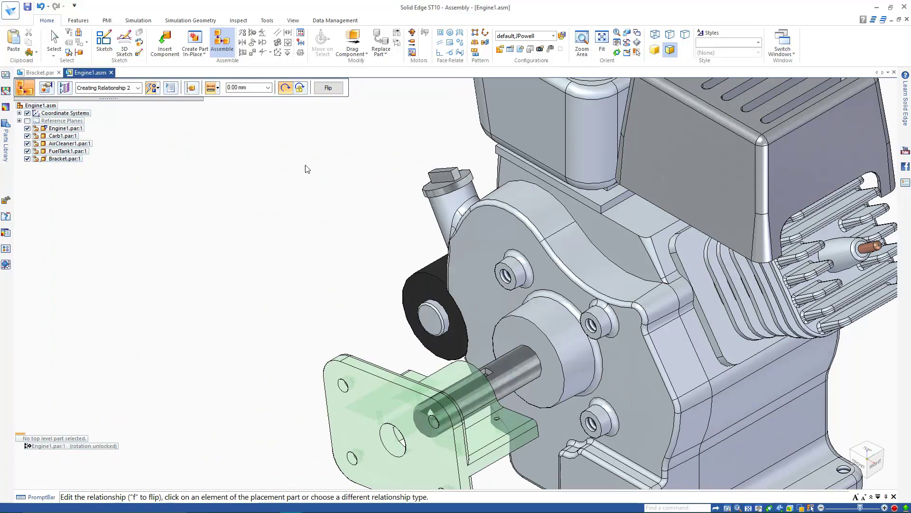
pyautogui.moveTo(320, 175); pyautogui.dragTo(318, 180, button='middle')
pyautogui.scroll(3, 317, 180)
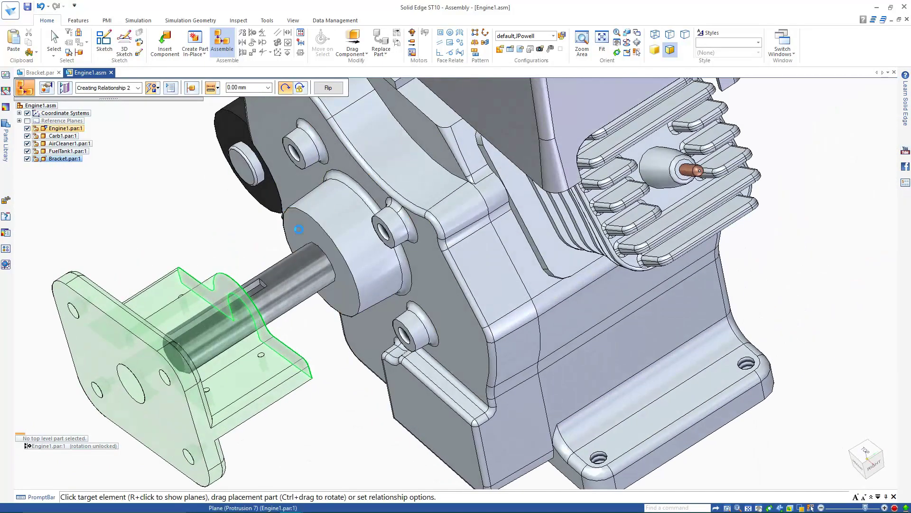
pyautogui.click(304, 214)
pyautogui.moveTo(234, 210); pyautogui.dragTo(237, 151, button='middle')
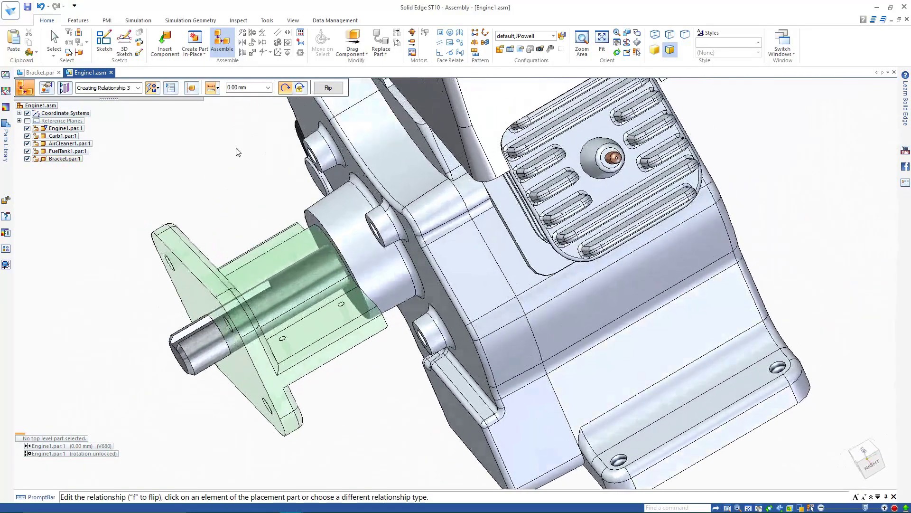
pyautogui.rightClick(199, 173)
# Step: Add a floating parallel relationship between the bracket's top edge and the matching engine edge
pyautogui.click(297, 139)
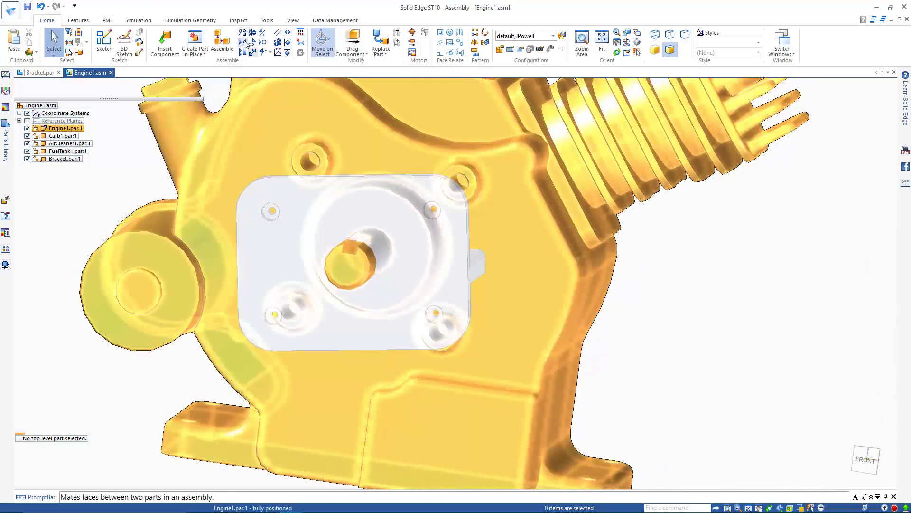
pyautogui.click(278, 32)
pyautogui.click(312, 89)
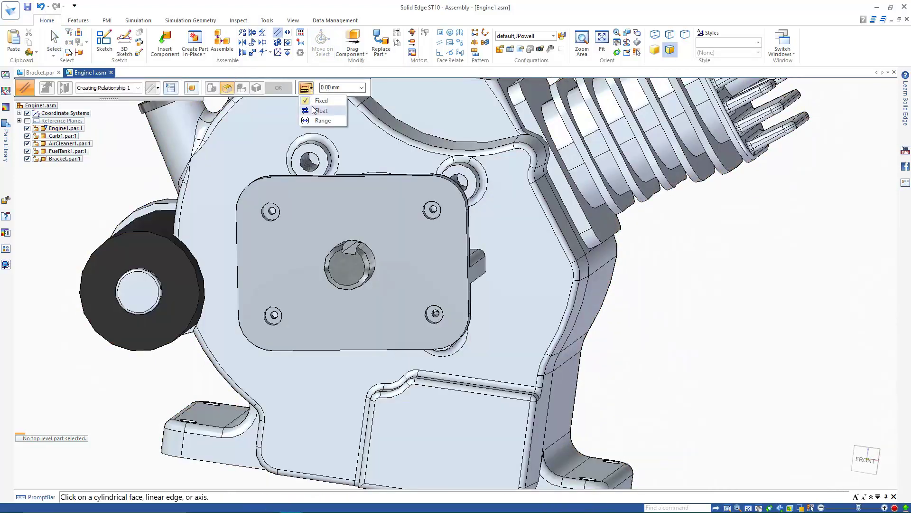
pyautogui.click(317, 112)
pyautogui.click(372, 177)
pyautogui.click(338, 476)
pyautogui.rightClick(338, 476)
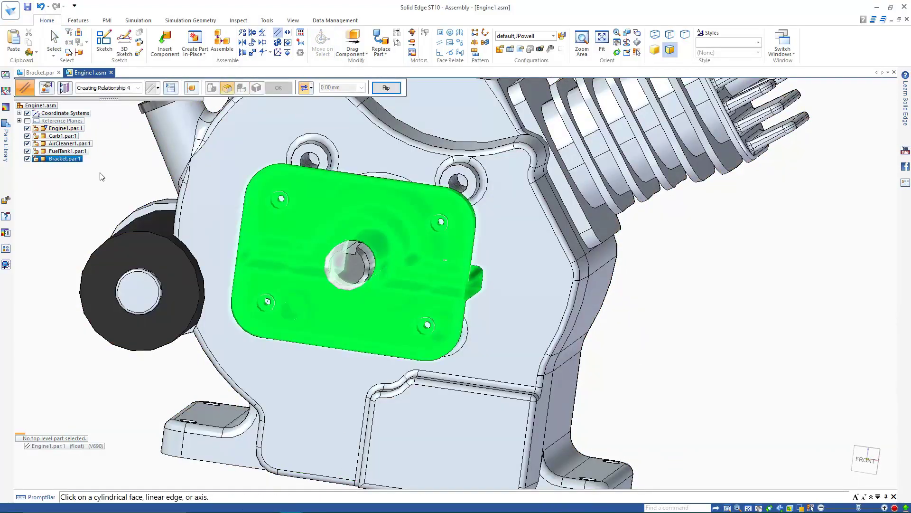
pyautogui.moveTo(335, 215); pyautogui.dragTo(256, 257, button='middle')
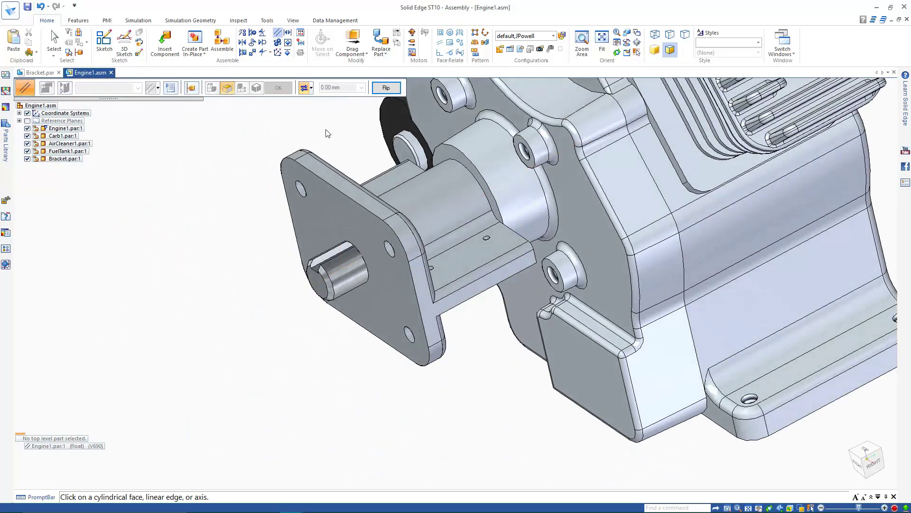
pyautogui.press('Escape')
# Step: Set the bracket's face-mate offset to 5 mm
pyautogui.click(84, 454)
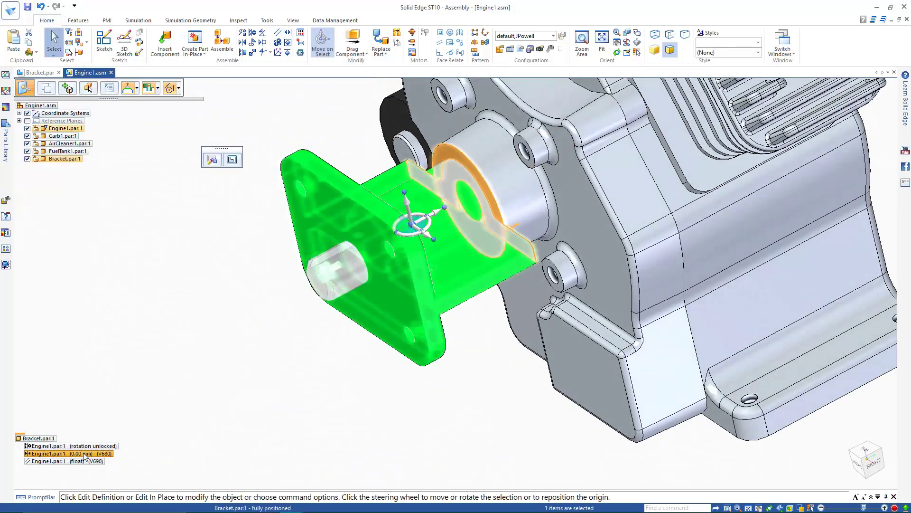
pyautogui.write('5')
pyautogui.press('Return')
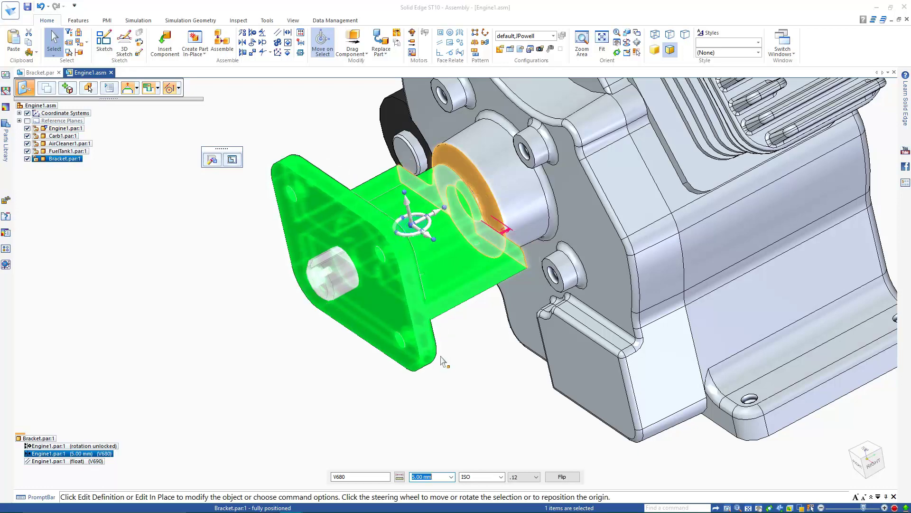
# Step: Switch selection to Face Priority and select the bracket's flange face
pyautogui.rightClick(200, 323)
pyautogui.click(177, 303)
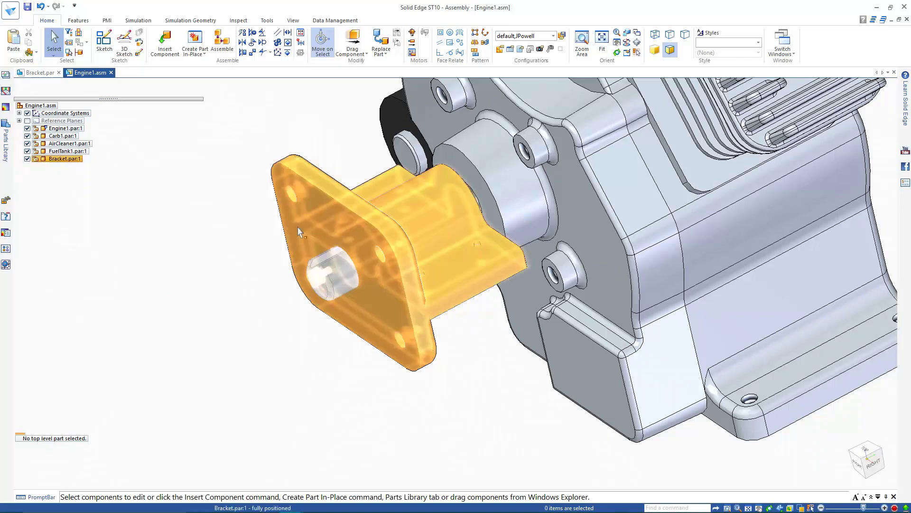
pyautogui.moveTo(292, 226); pyautogui.dragTo(291, 245, button='middle')
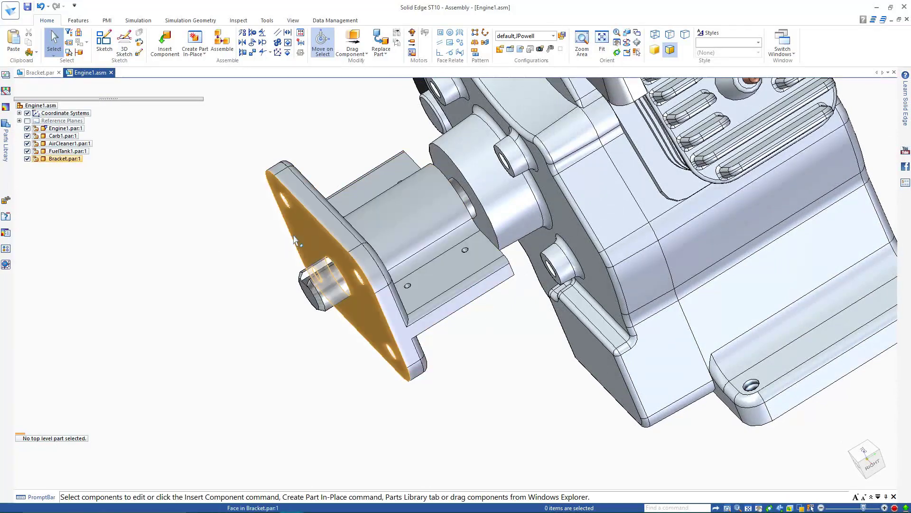
pyautogui.click(56, 54)
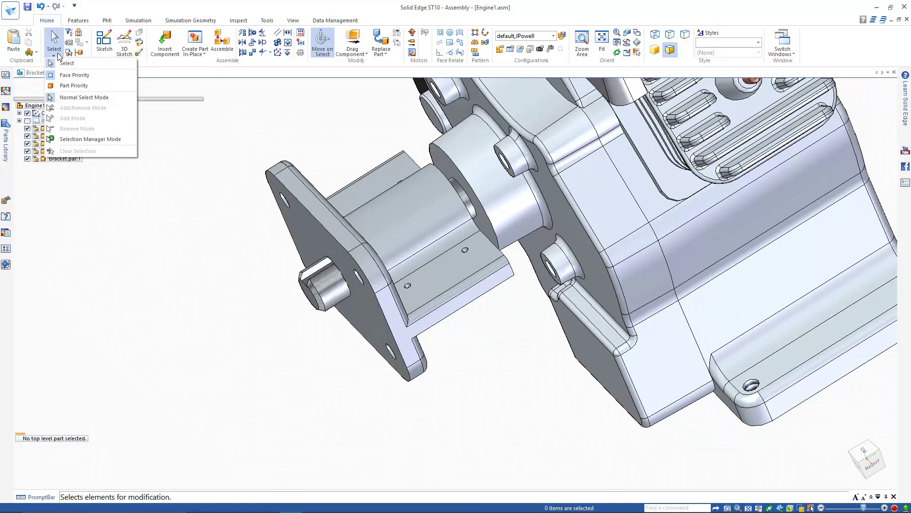
pyautogui.click(74, 87)
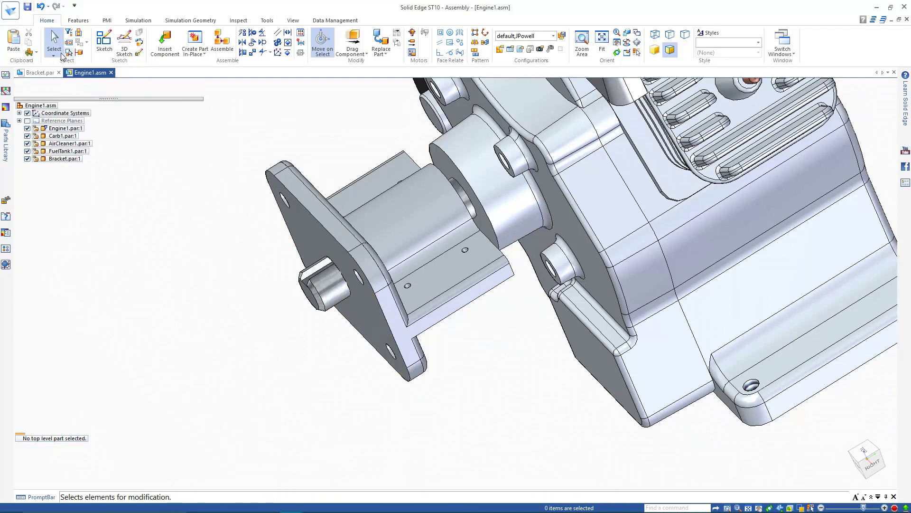
pyautogui.click(54, 53)
pyautogui.click(54, 54)
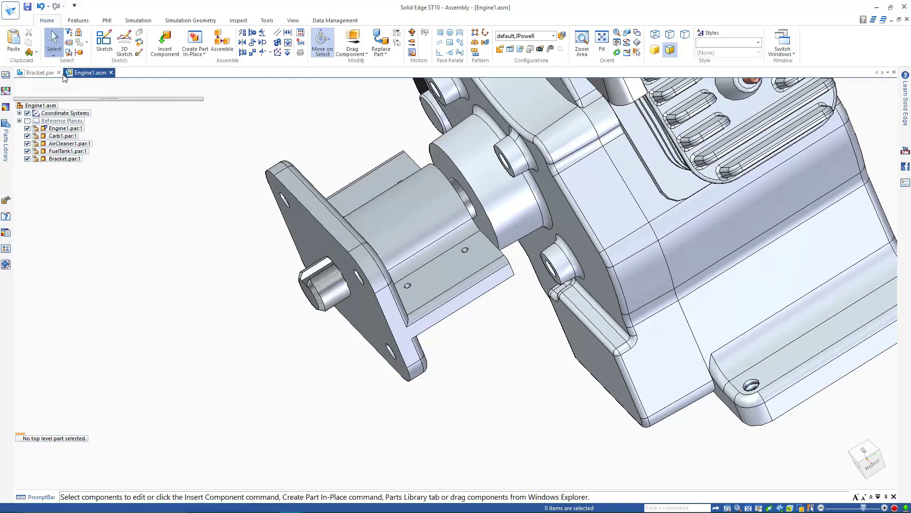
pyautogui.click(299, 238)
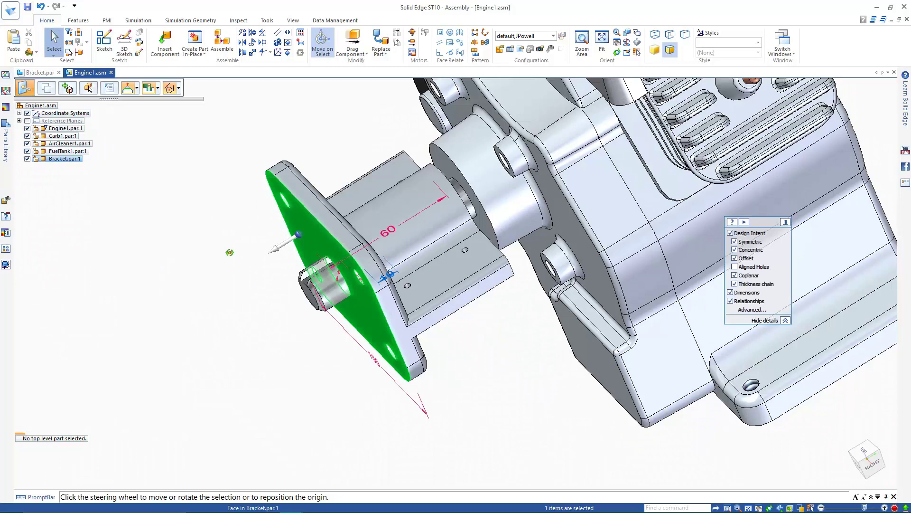
# Step: Lock the 60 mm dimension with its padlock and confirm it
pyautogui.moveTo(230, 252); pyautogui.dragTo(234, 273, button='middle')
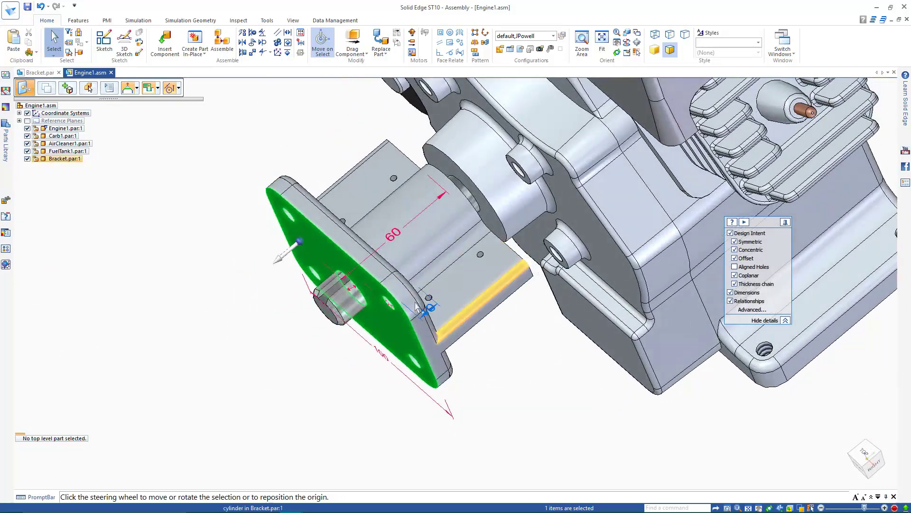
pyautogui.click(429, 312)
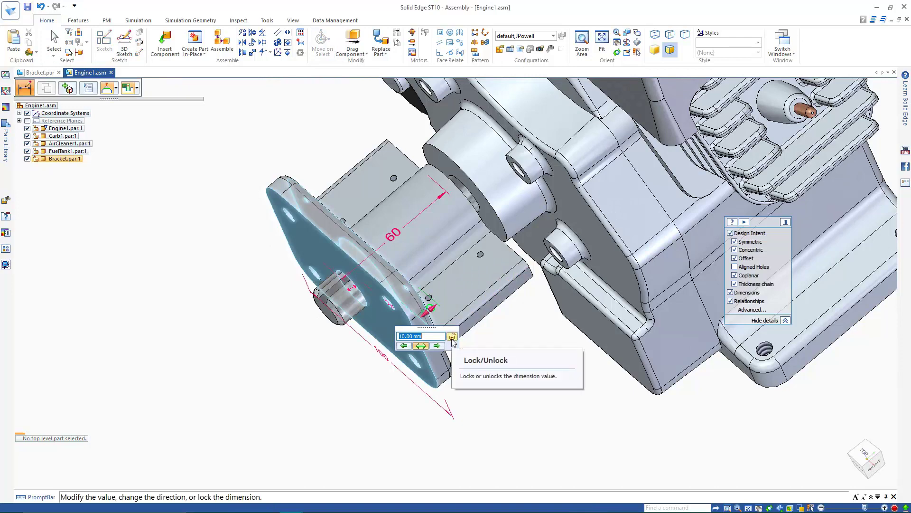
pyautogui.click(452, 338)
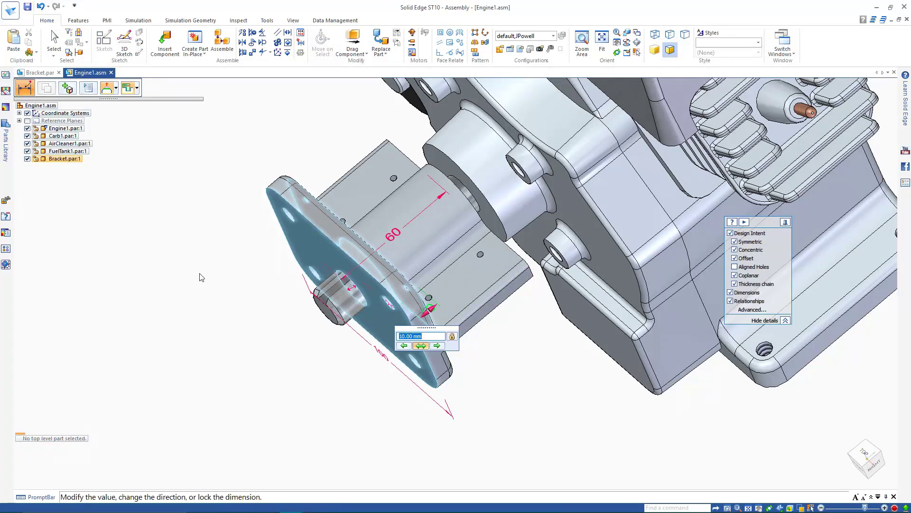
pyautogui.press('Escape')
pyautogui.hotkey('ctrl', 'space')
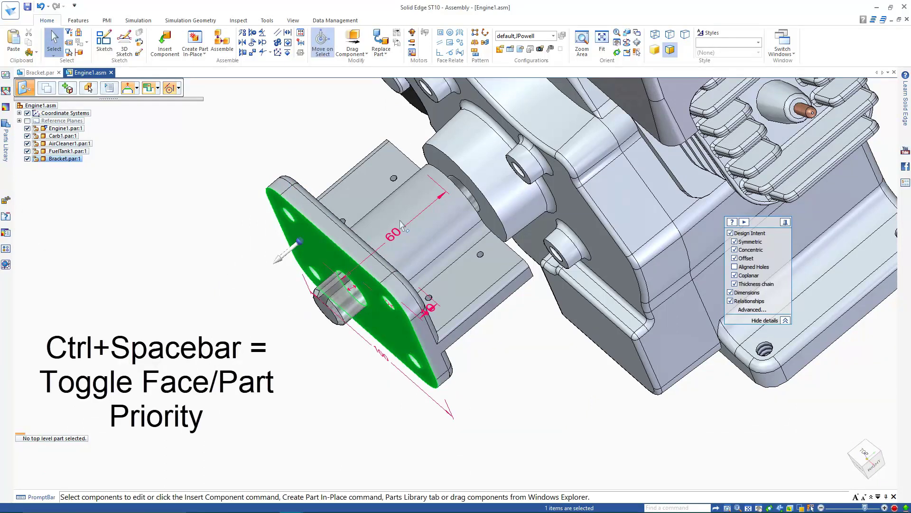
pyautogui.click(394, 234)
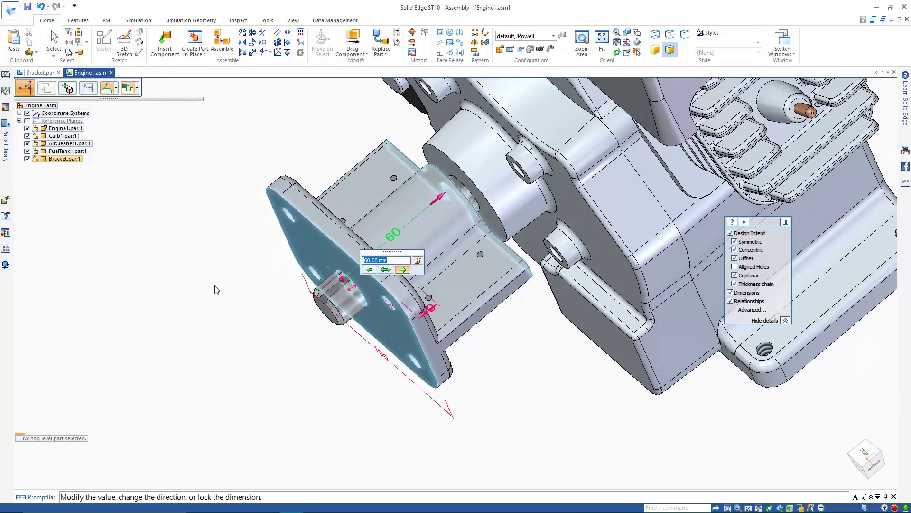
pyautogui.press('Escape')
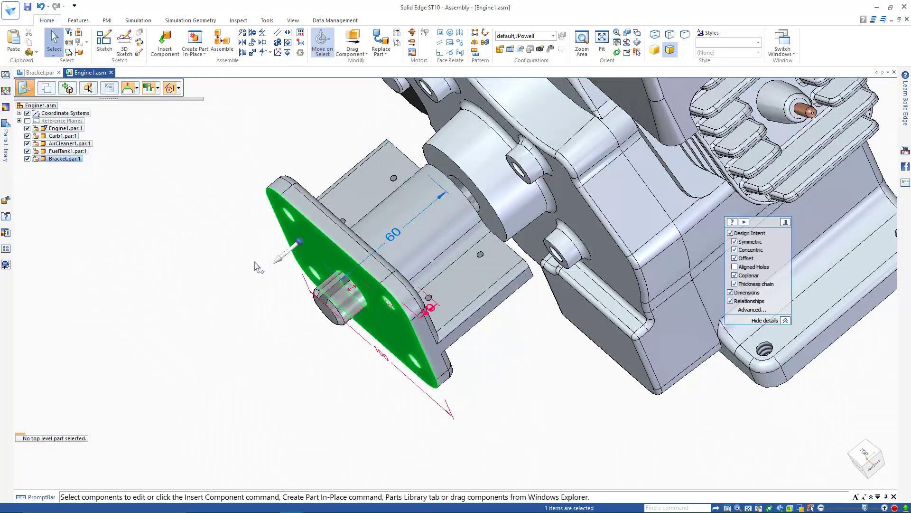
# Step: Move the flange face out to the shaft's chamfered edge and clear the selection
pyautogui.click(279, 260)
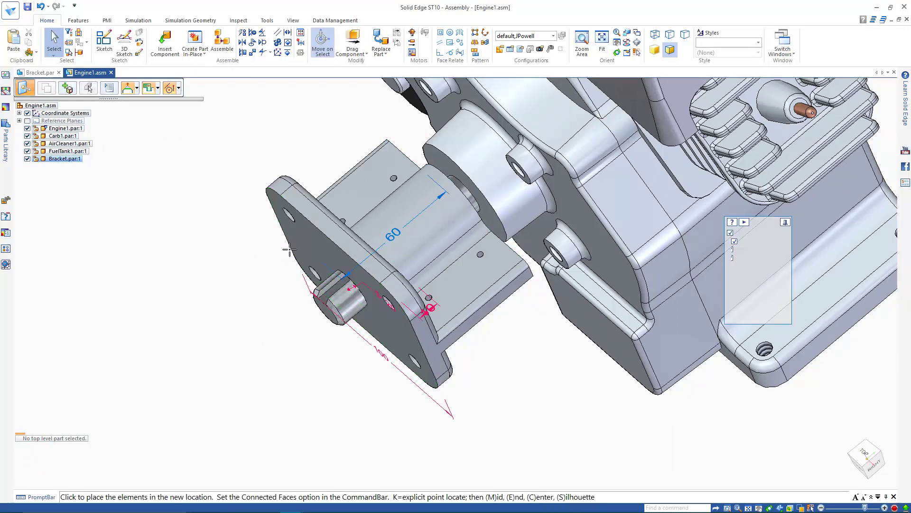
pyautogui.moveTo(285, 237); pyautogui.dragTo(273, 270, button='middle')
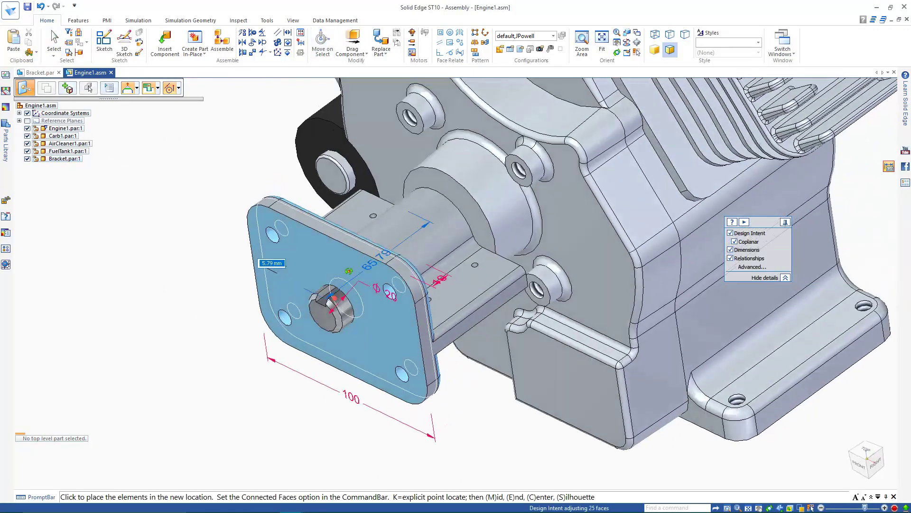
pyautogui.scroll(6, 329, 300)
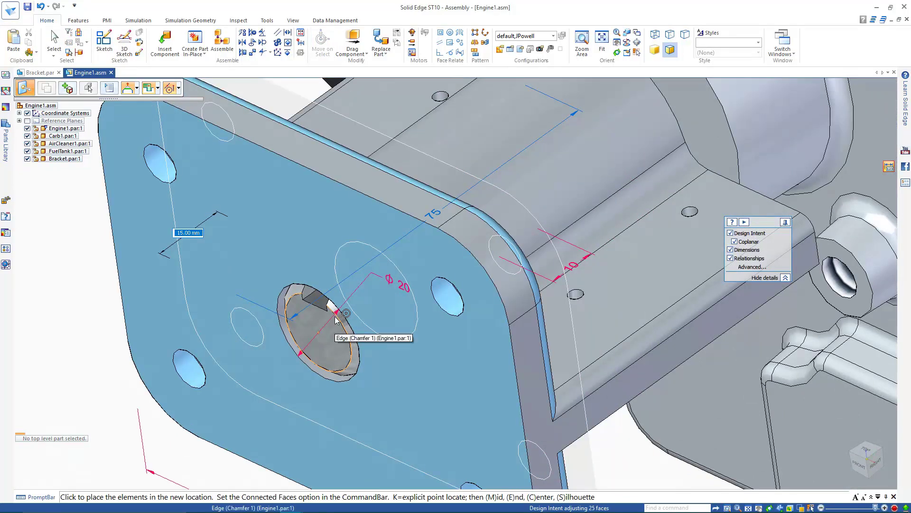
pyautogui.click(335, 320)
pyautogui.scroll(-3, 335, 319)
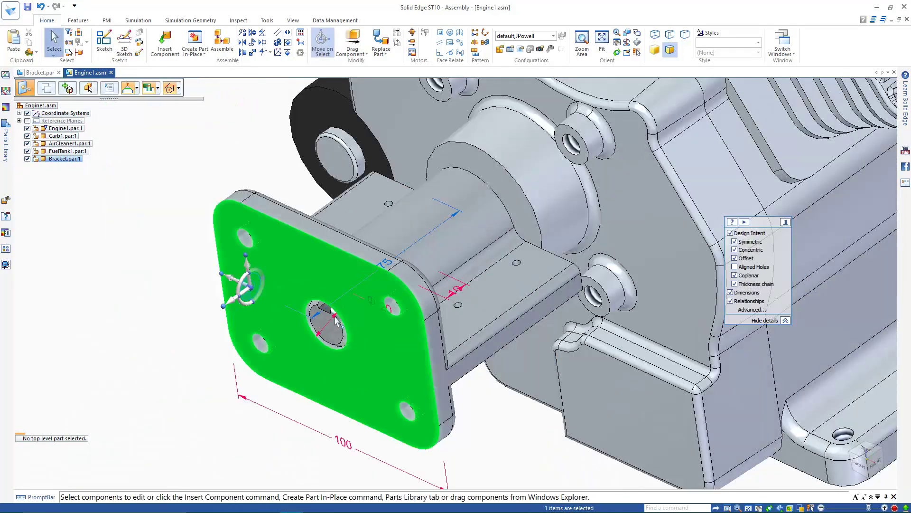
pyautogui.rightClick(252, 141)
pyautogui.click(202, 153)
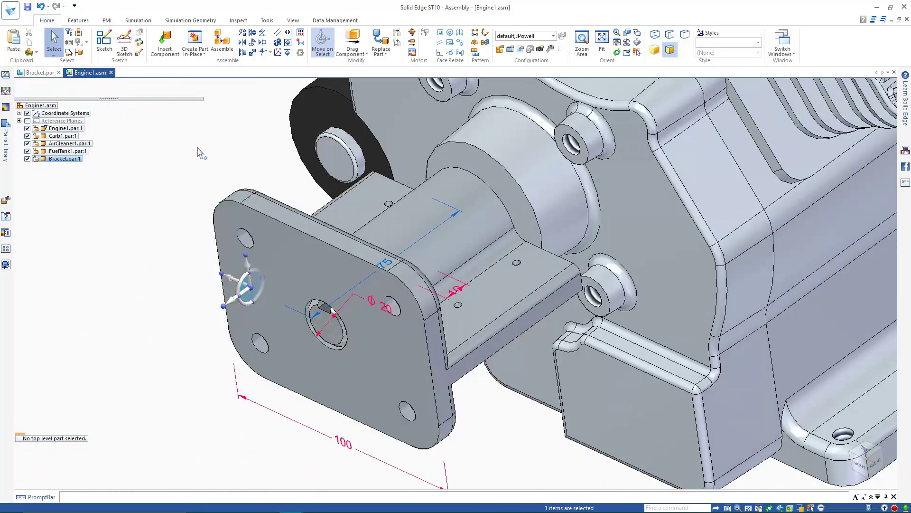
pyautogui.click(201, 153)
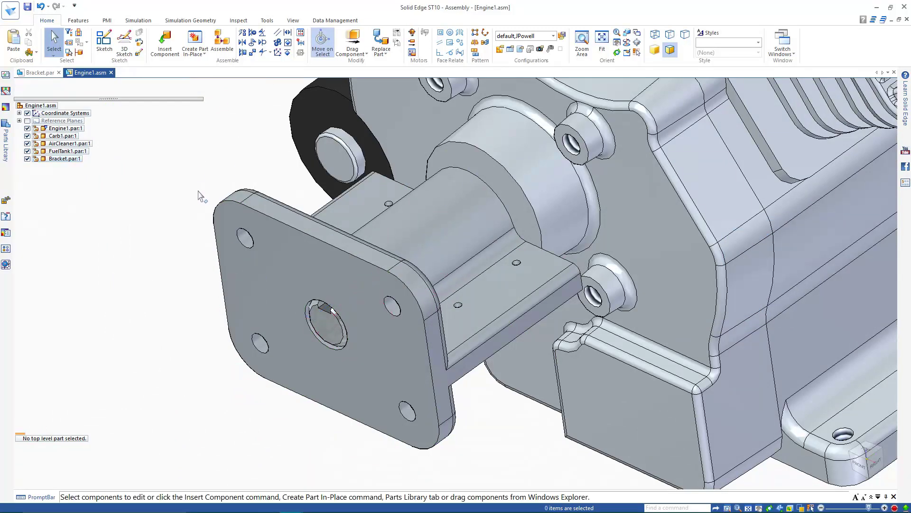
# Step: Start moving the upper-left mounting hole with the Concentric rule switched off
pyautogui.click(245, 242)
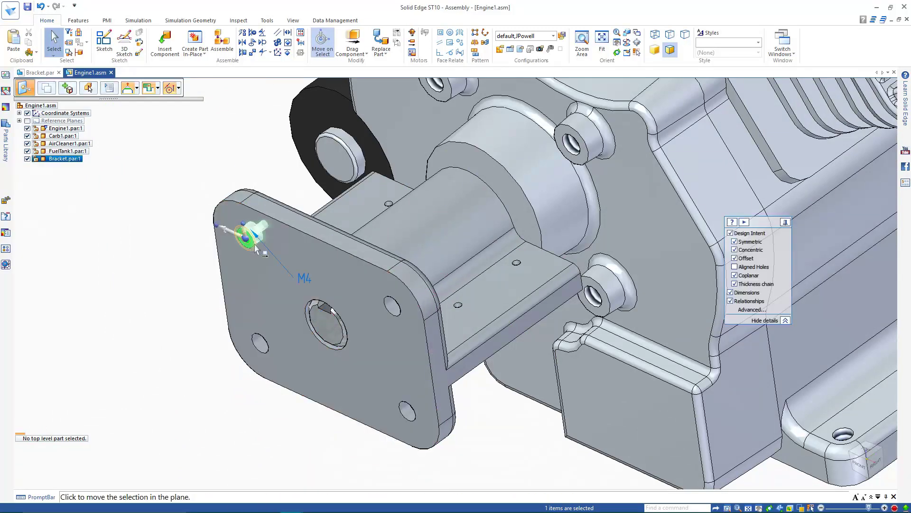
pyautogui.click(235, 238)
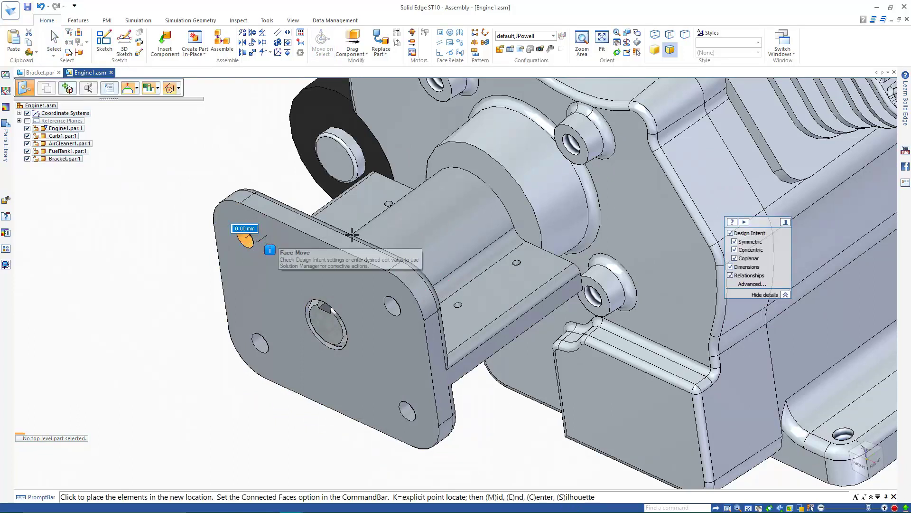
pyautogui.click(735, 251)
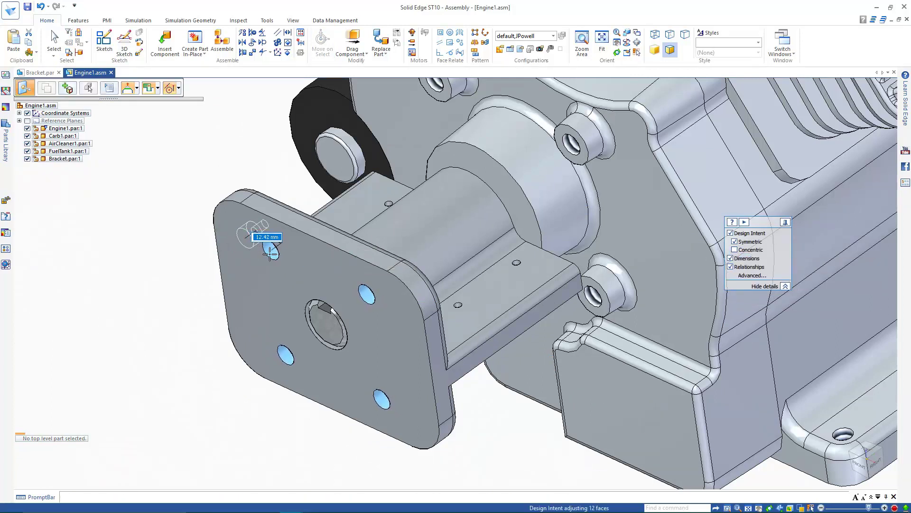
# Step: Place the hole move at 3.12 mm
pyautogui.click(233, 242)
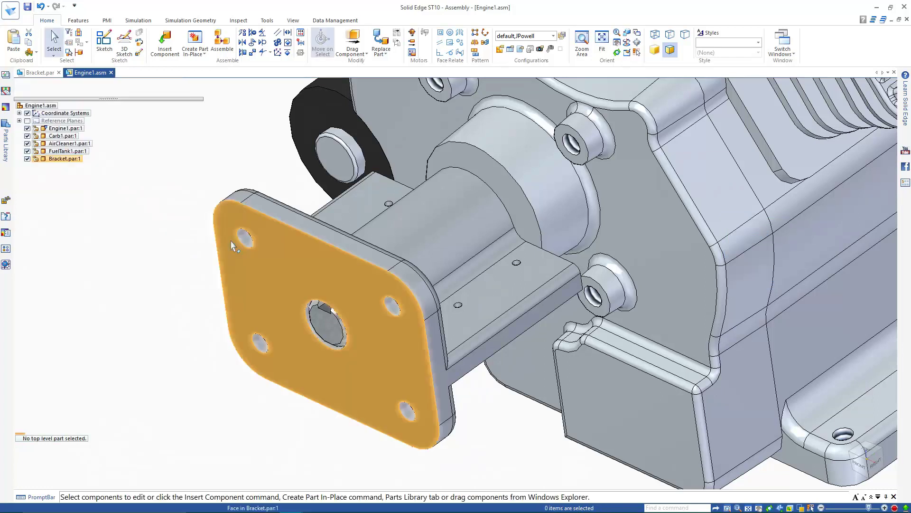